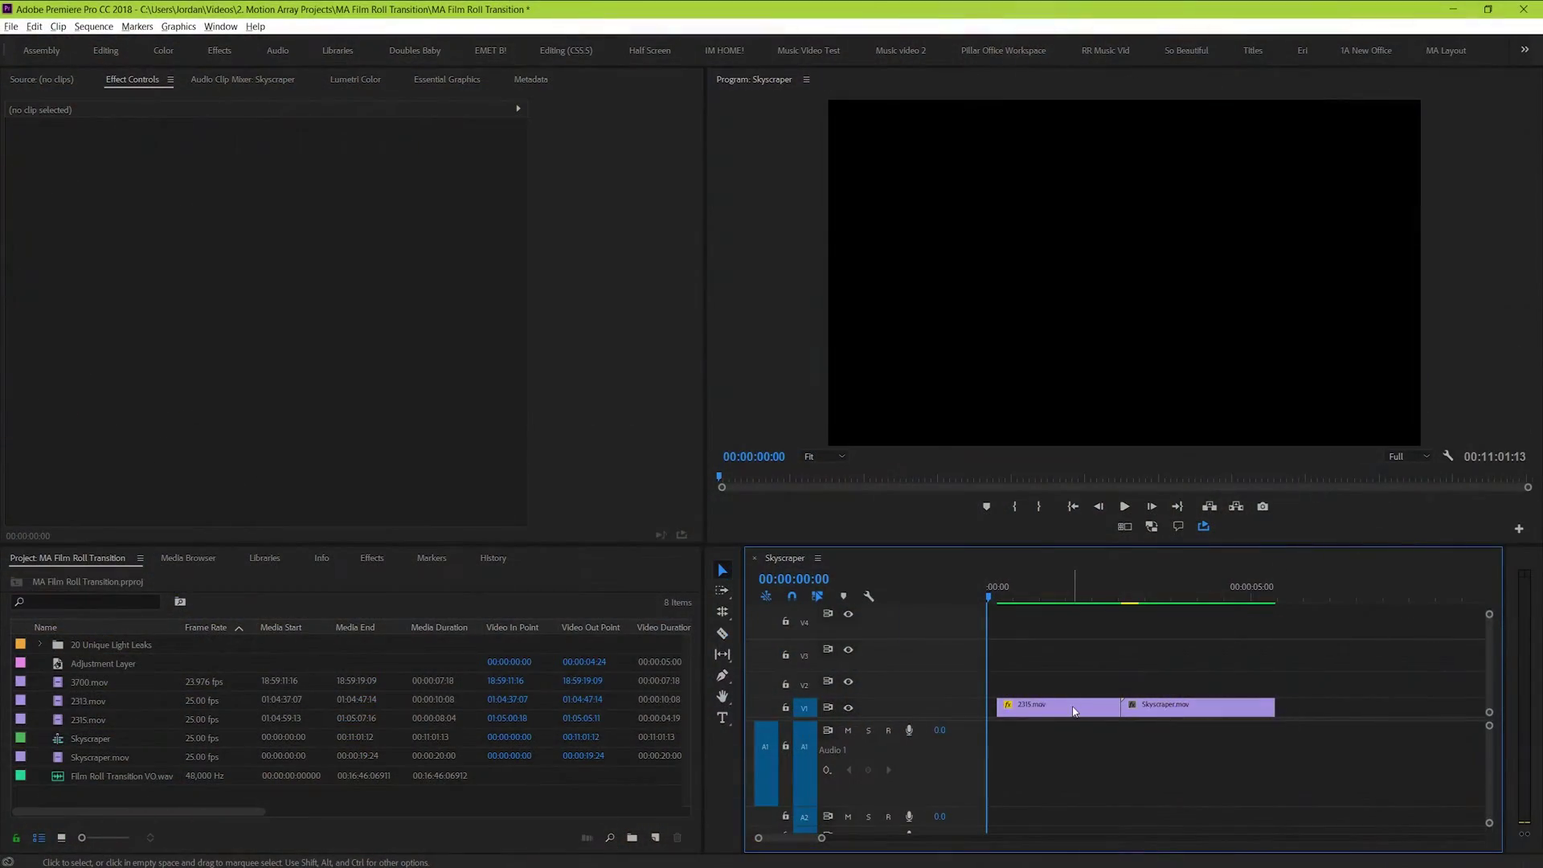
- Snap Skyscraper.mov left against the end of 2315.mov and play through the cut
{"action": "left_click", "coordinate": [1074, 710]}
{"action": "key", "text": "="}
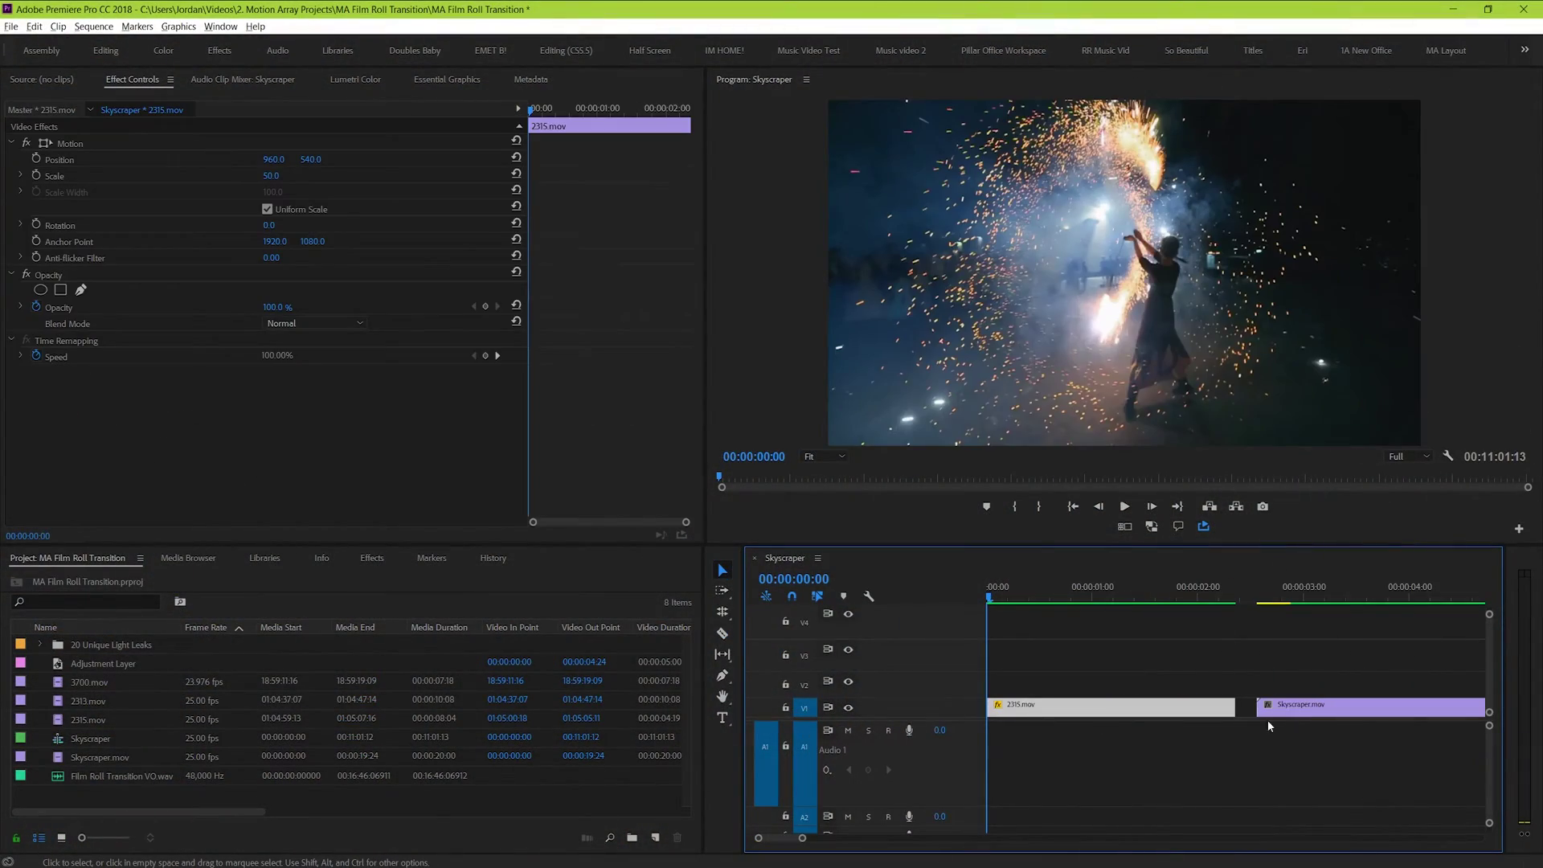
{"action": "key", "text": "space"}
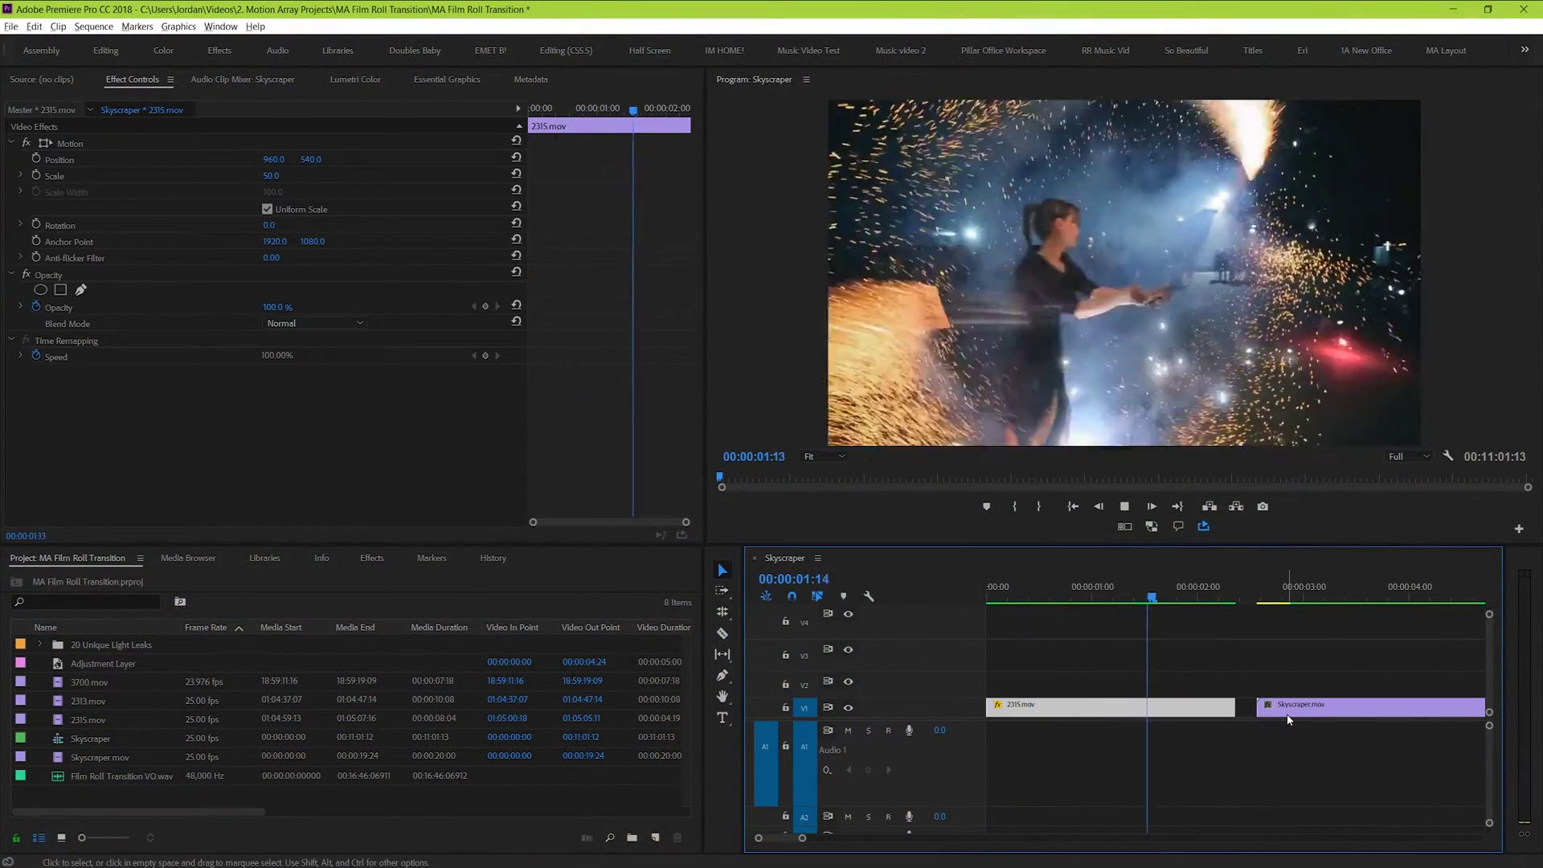
{"action": "left_click_drag", "start_coordinate": [1289, 719], "coordinate": [1282, 713]}
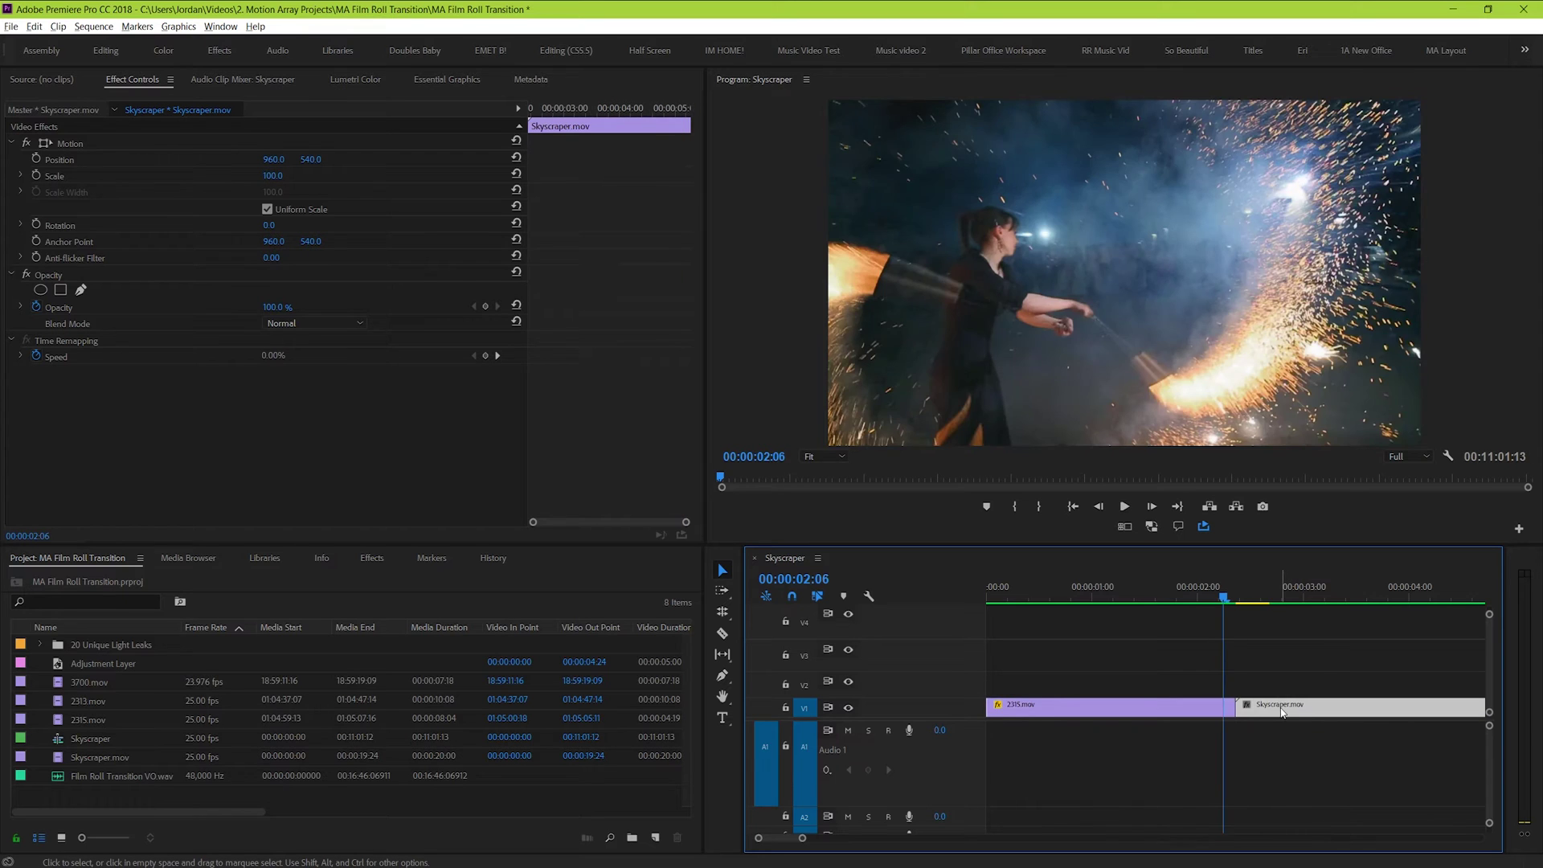
{"action": "key", "text": "space"}
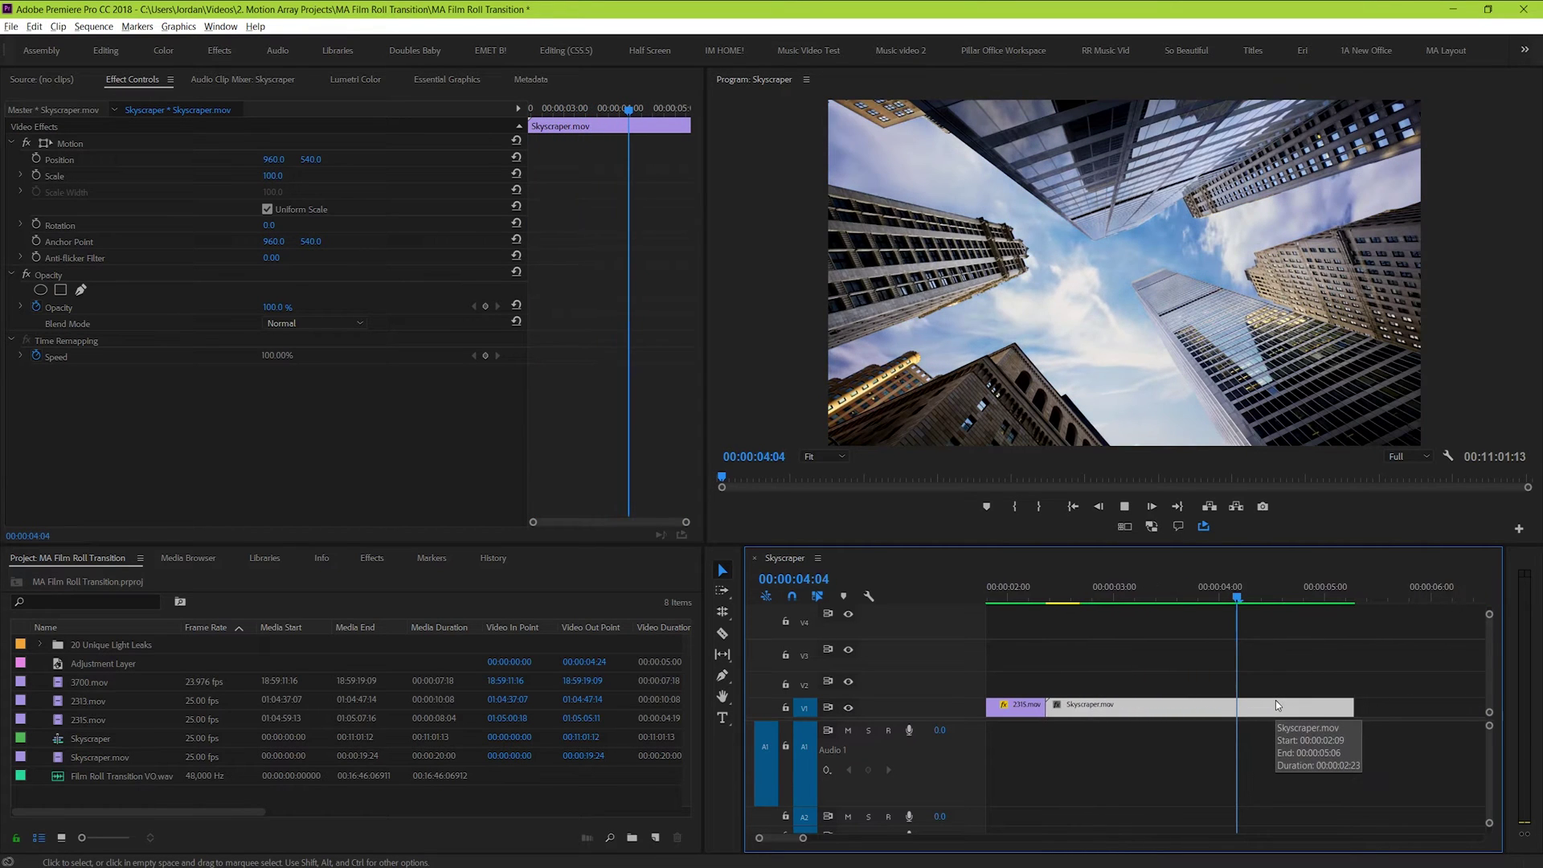
{"action": "key", "text": "space"}
- Review the new cut, parking the playhead on the edit point between 2315.mov and Skyscraper.mov
{"action": "key", "text": "minus"}
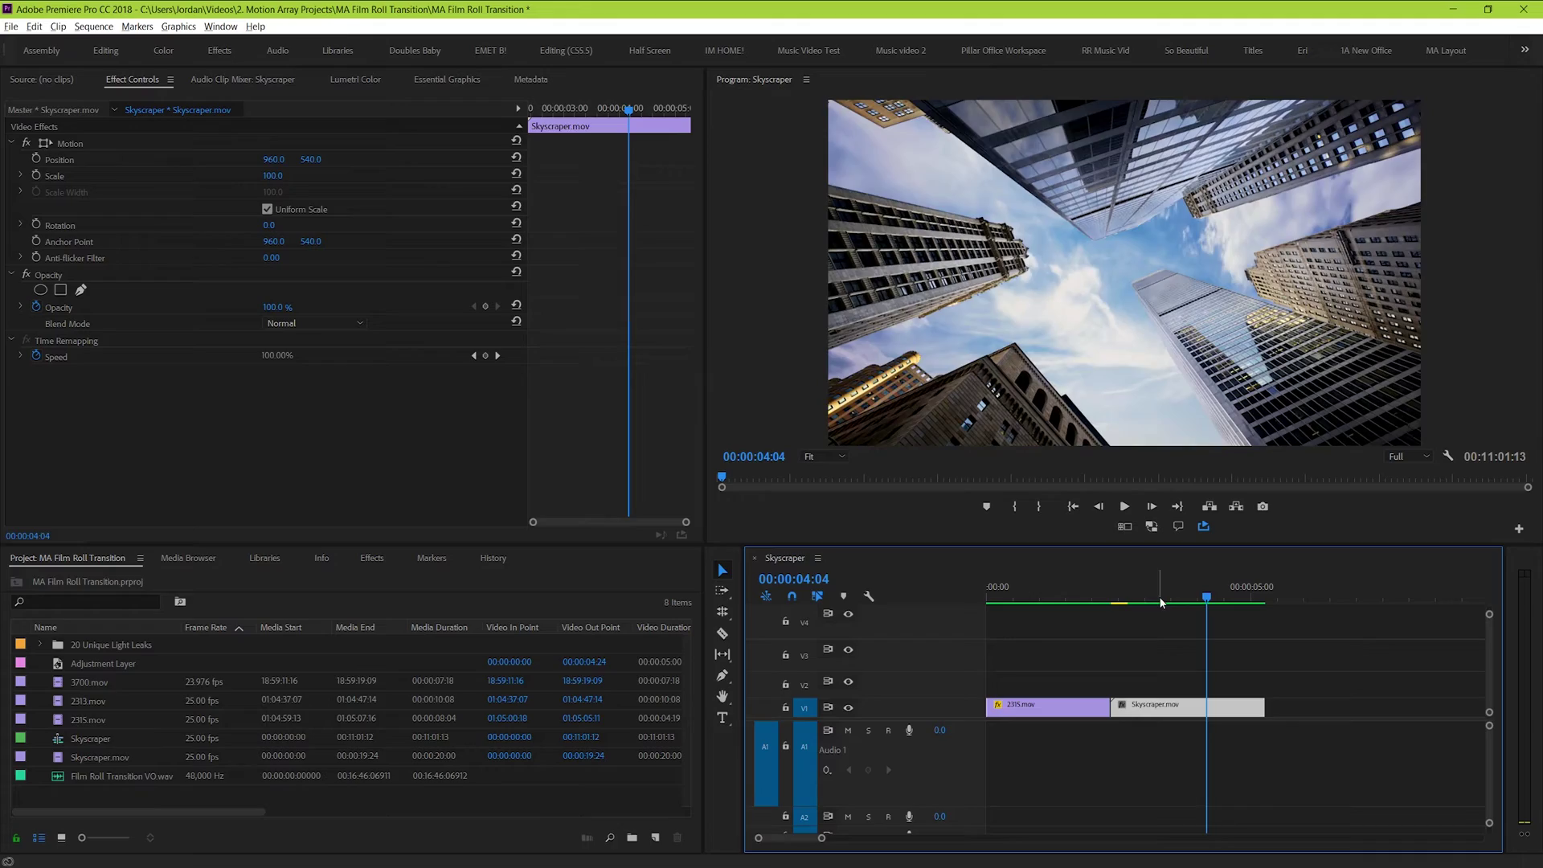
{"action": "mouse_move", "coordinate": [1160, 603]}
{"action": "left_mouse_down"}
{"action": "mouse_move", "coordinate": [1010, 614]}
{"action": "mouse_move", "coordinate": [1144, 629]}
{"action": "left_mouse_up"}
{"action": "key", "text": "equal"}
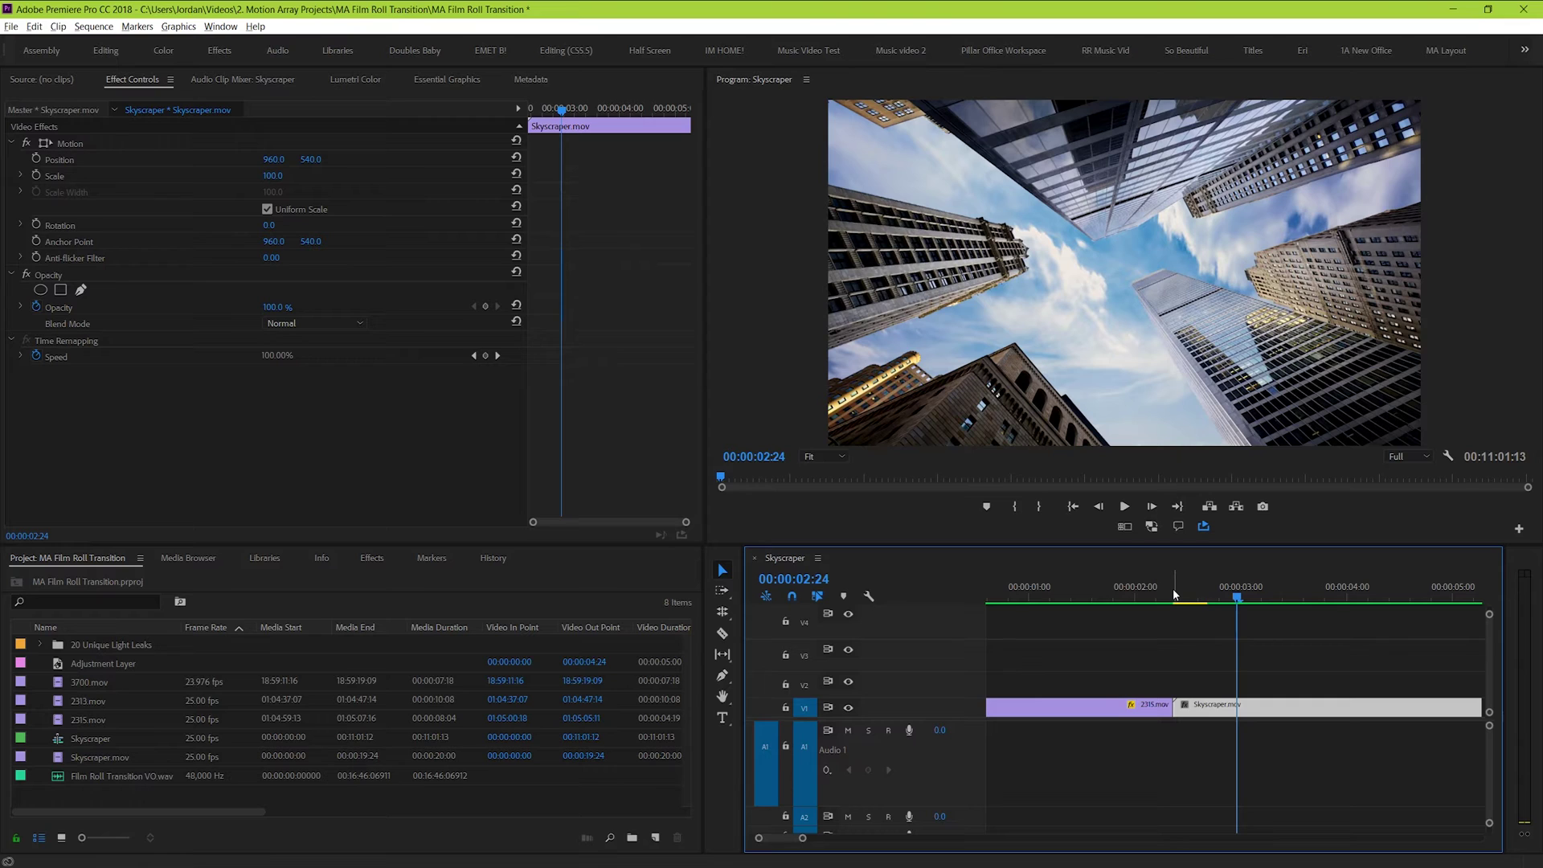
{"action": "left_click", "coordinate": [1193, 639]}
{"action": "key", "text": "Up"}
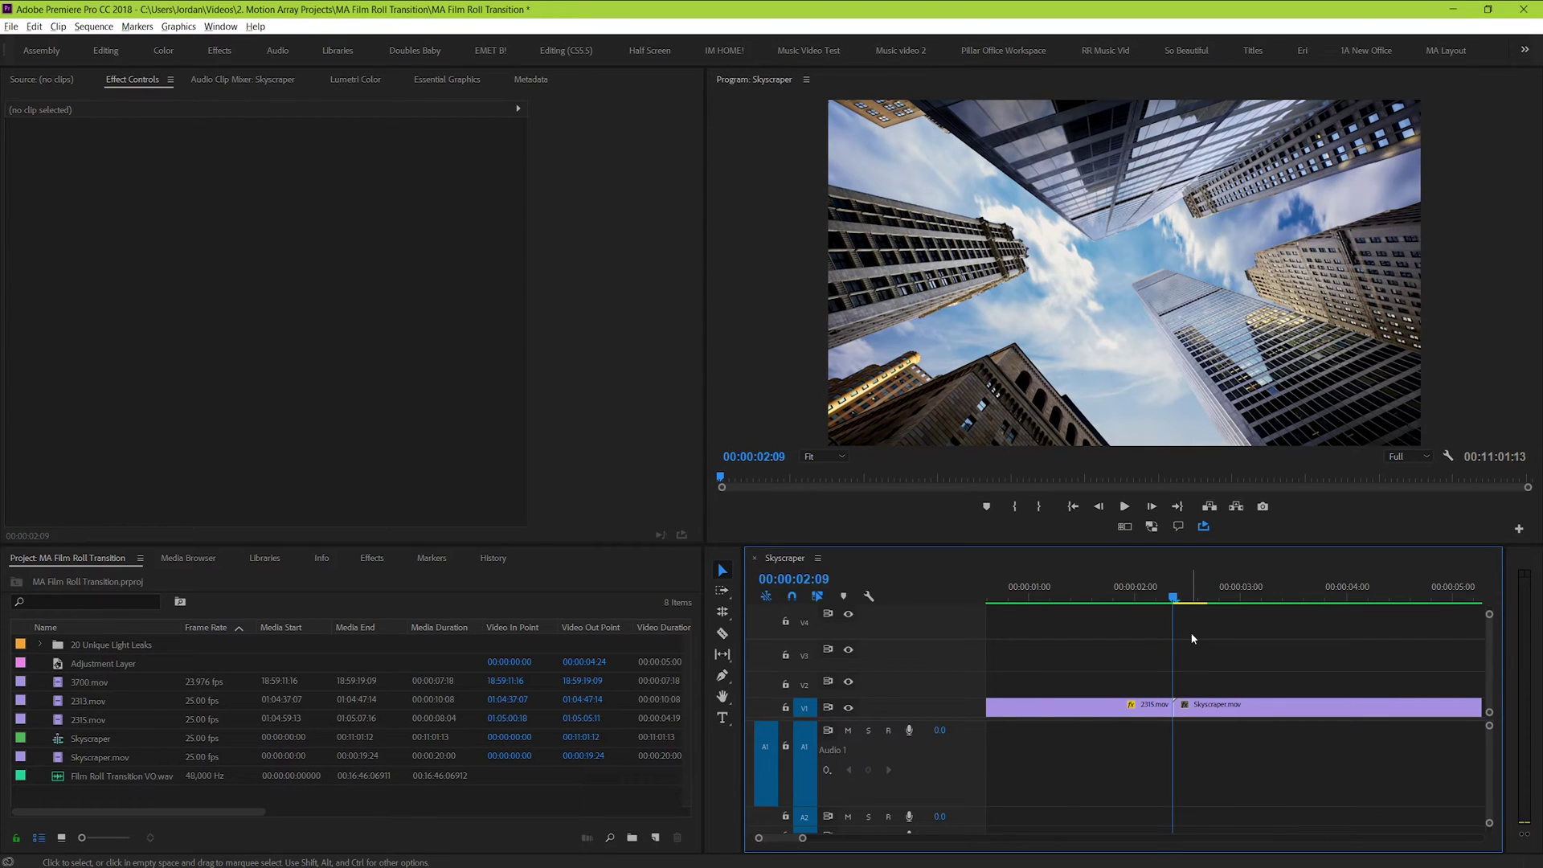
{"action": "key", "text": "minus"}
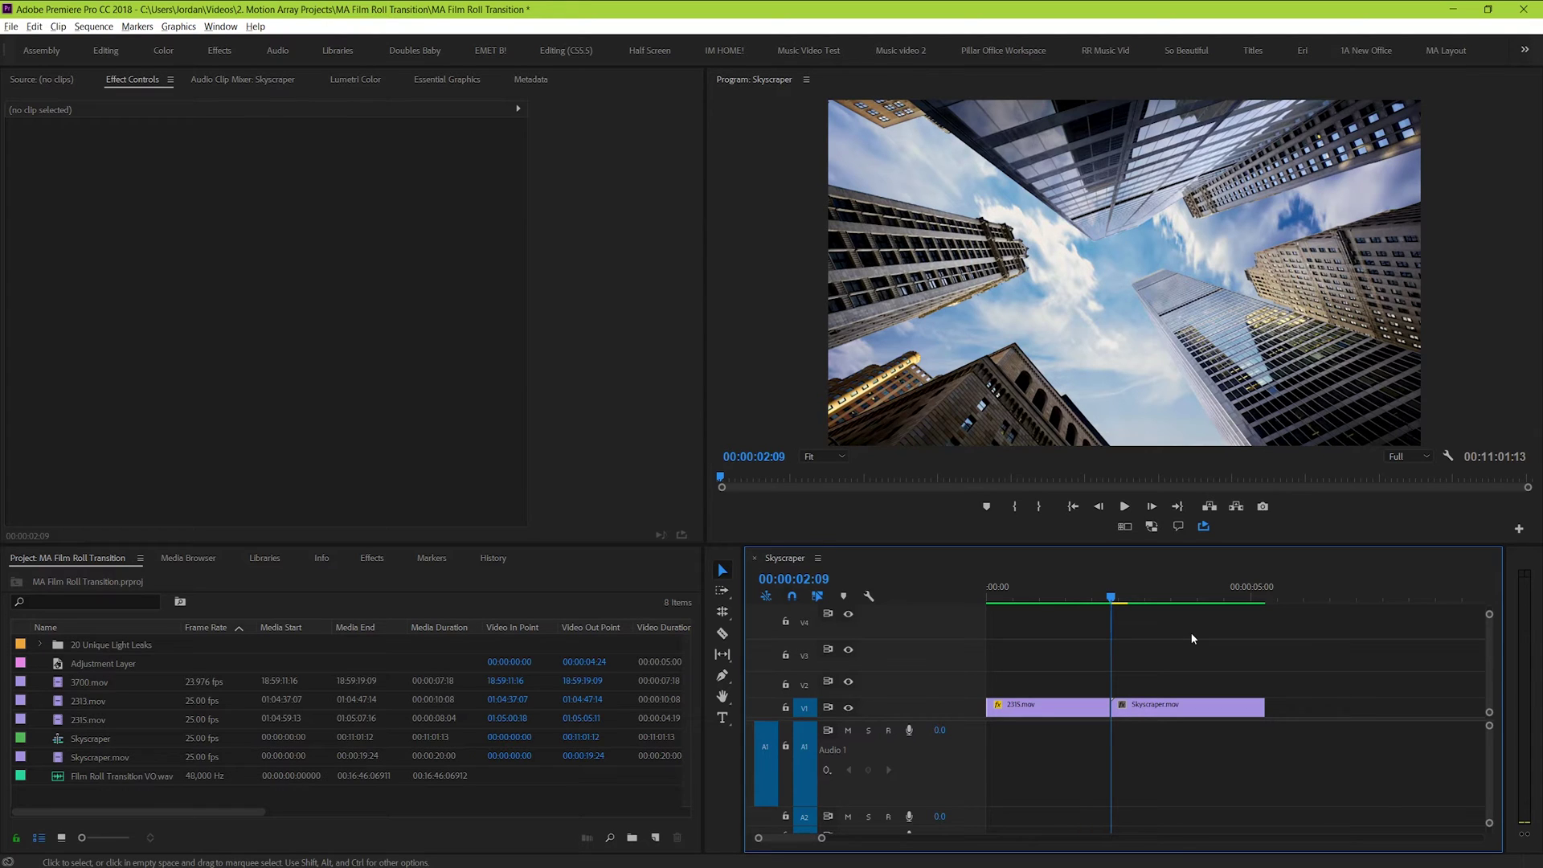
- Create a new Adjustment Layer in the Project panel and place it on V2
{"action": "right_click", "coordinate": [245, 793]}
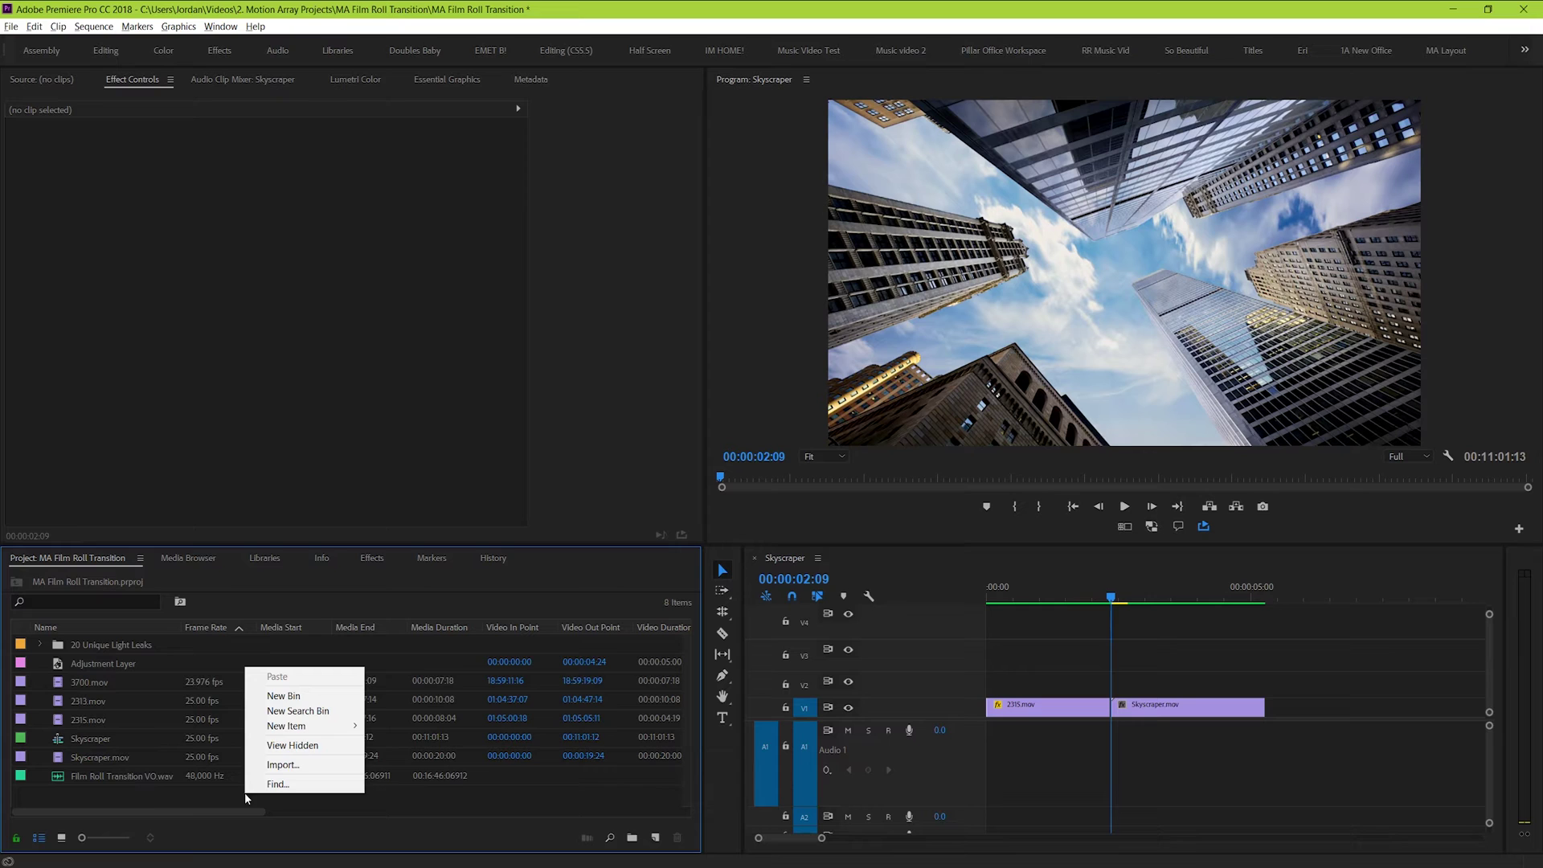
{"action": "mouse_move", "coordinate": [286, 731]}
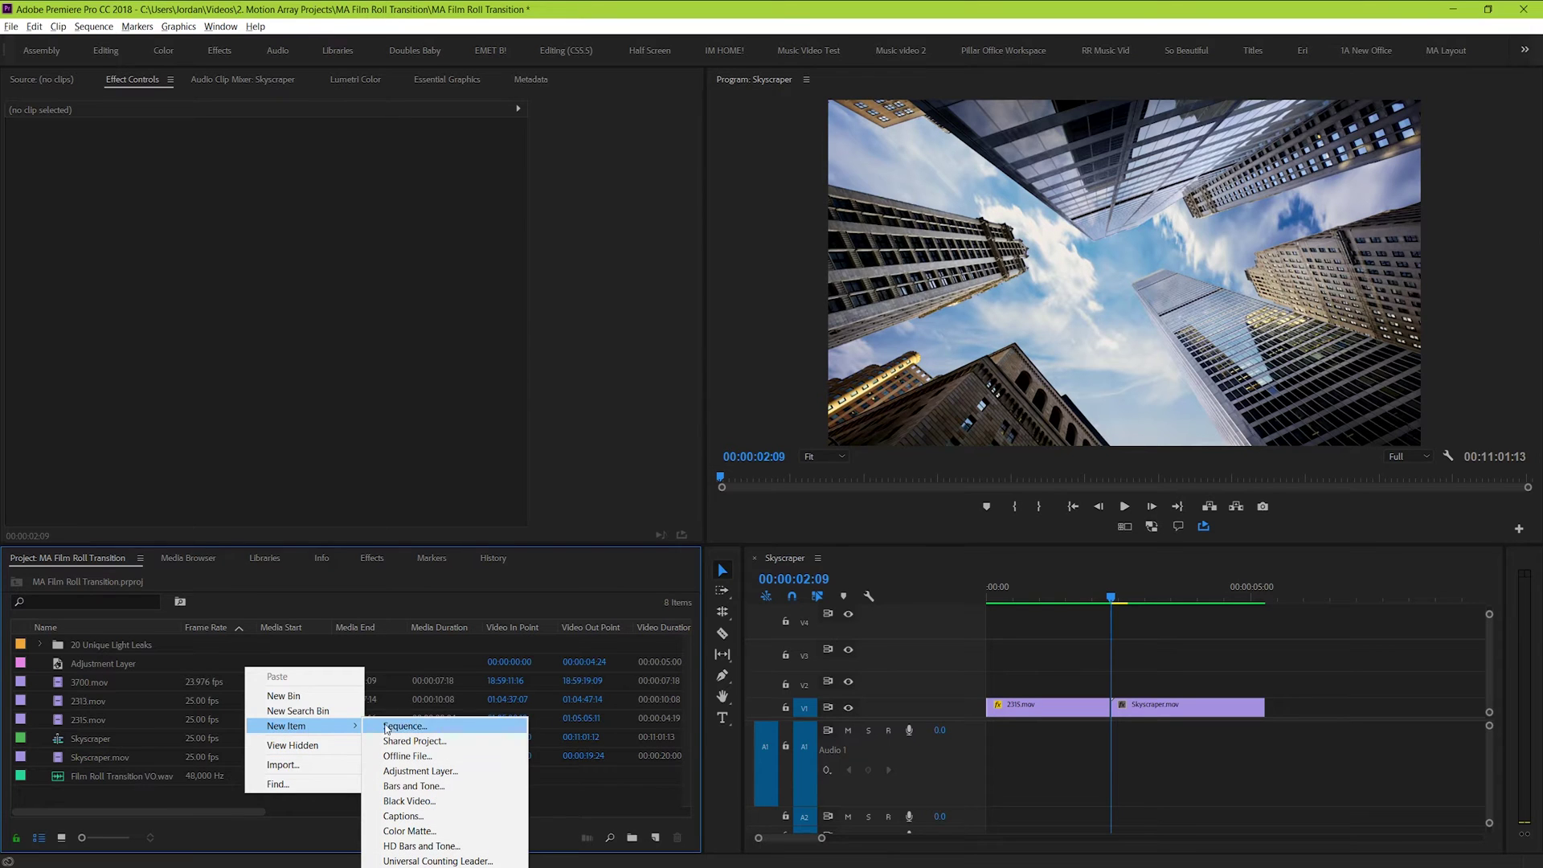
{"action": "left_click", "coordinate": [400, 774]}
{"action": "left_click", "coordinate": [867, 498]}
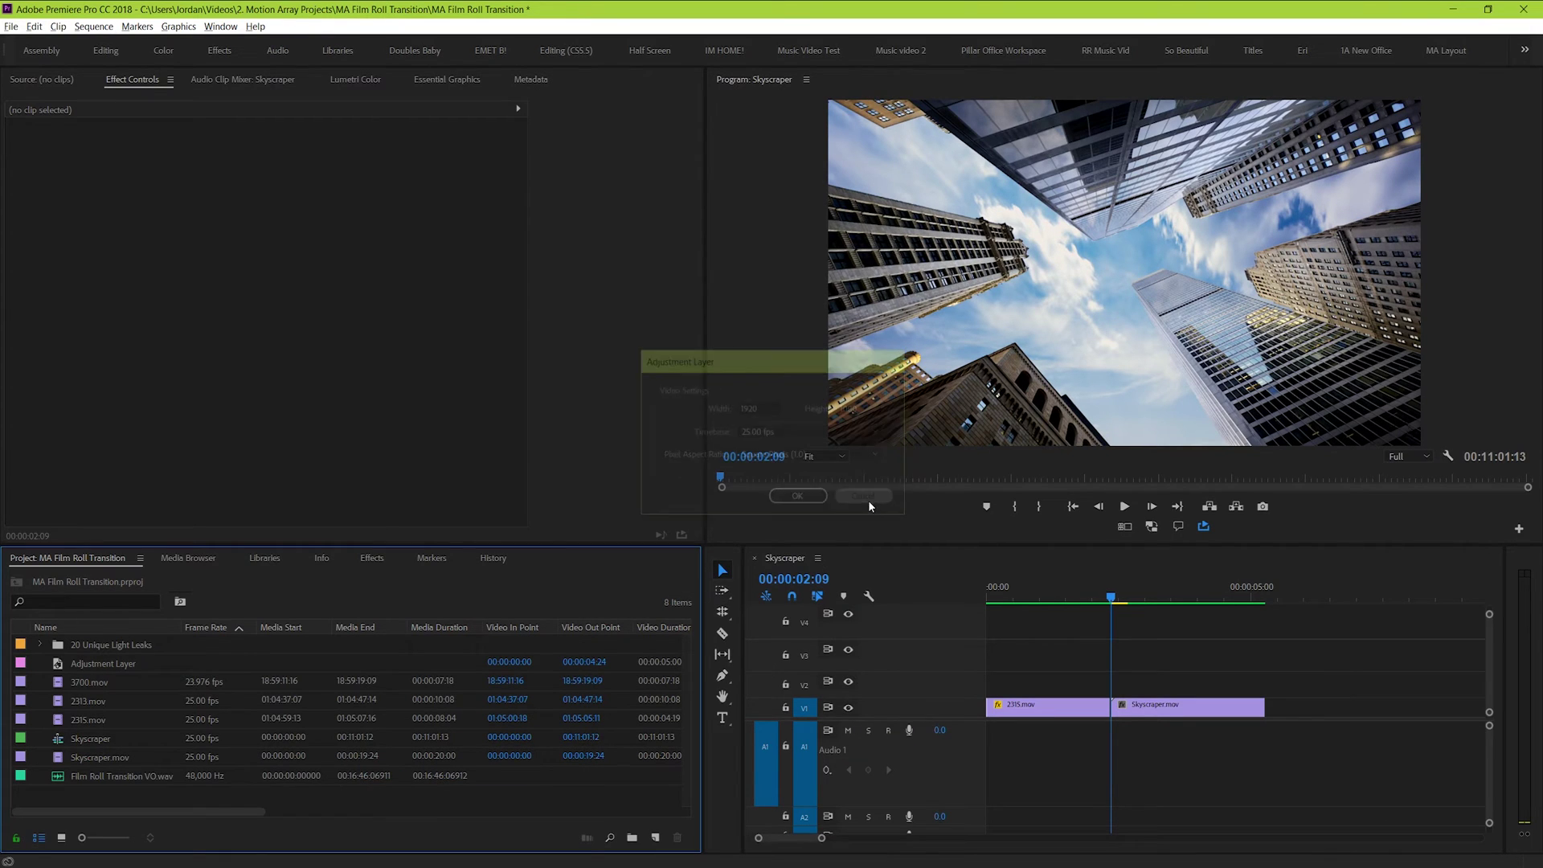
{"action": "left_click_drag", "start_coordinate": [107, 662], "coordinate": [969, 688]}
- Razor the adjustment layer around the cut, delete both outer pieces, and play across the edit
{"action": "key", "text": "c"}
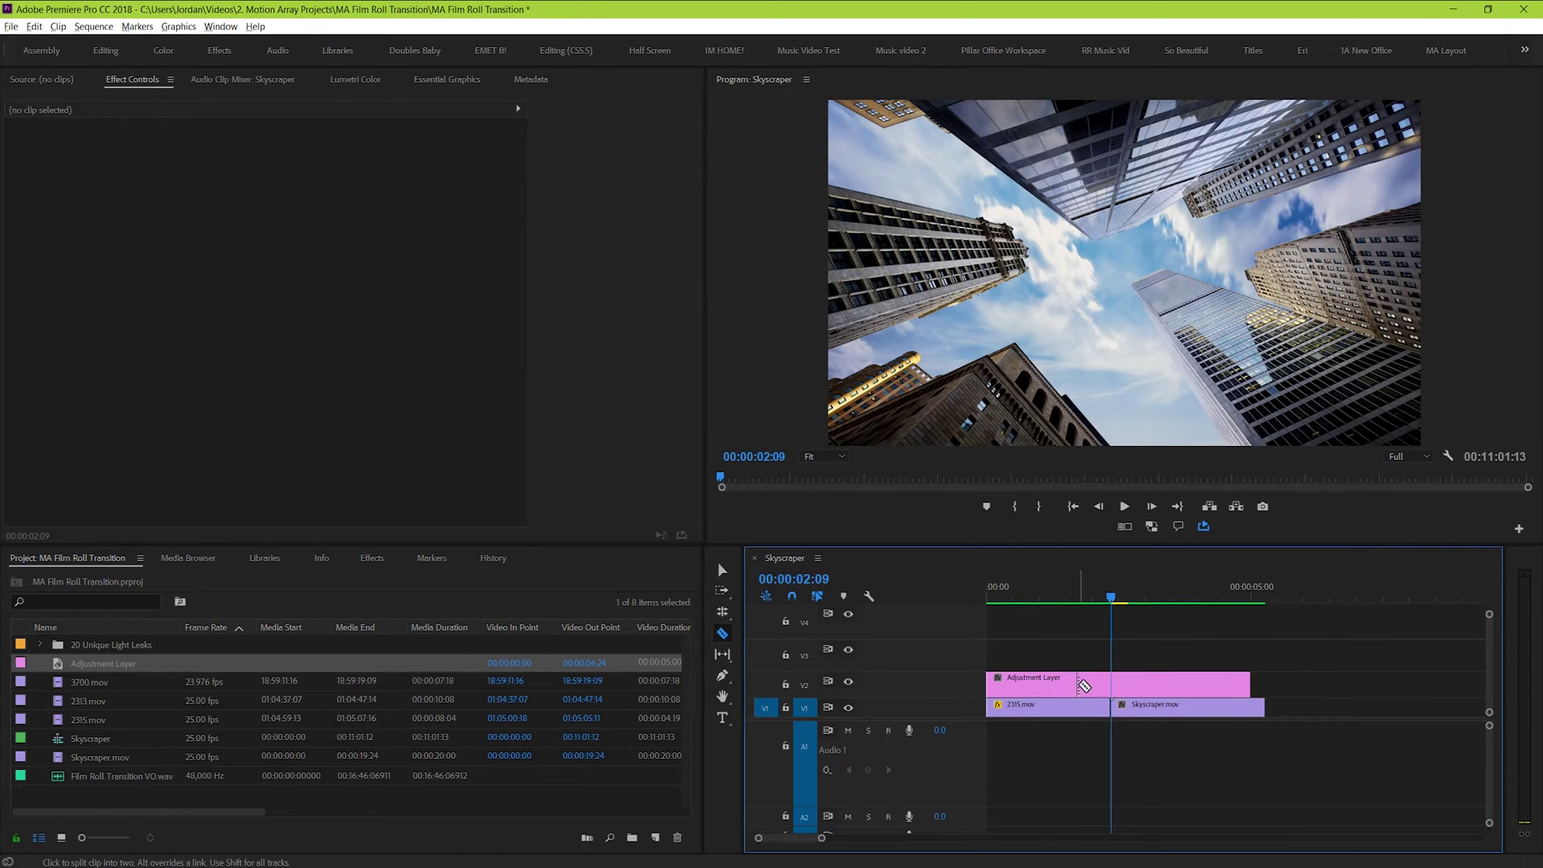
{"action": "left_click", "coordinate": [1073, 683]}
{"action": "left_click", "coordinate": [1149, 685]}
{"action": "key", "text": "v"}
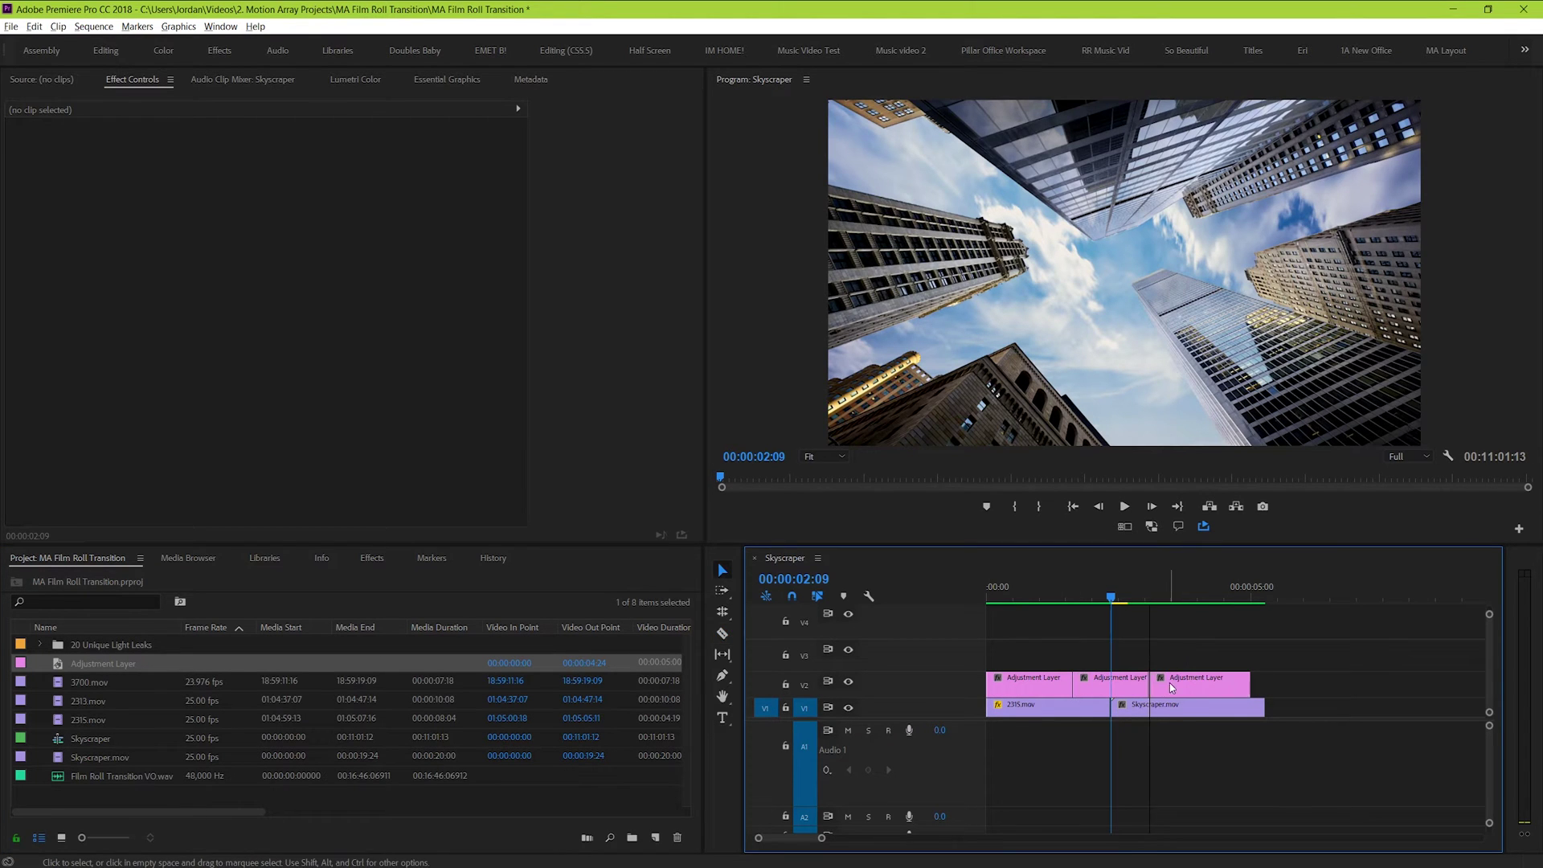
{"action": "left_click", "coordinate": [1198, 685]}
{"action": "key", "text": "Delete"}
{"action": "left_click", "coordinate": [1048, 685]}
{"action": "key", "text": "Delete"}
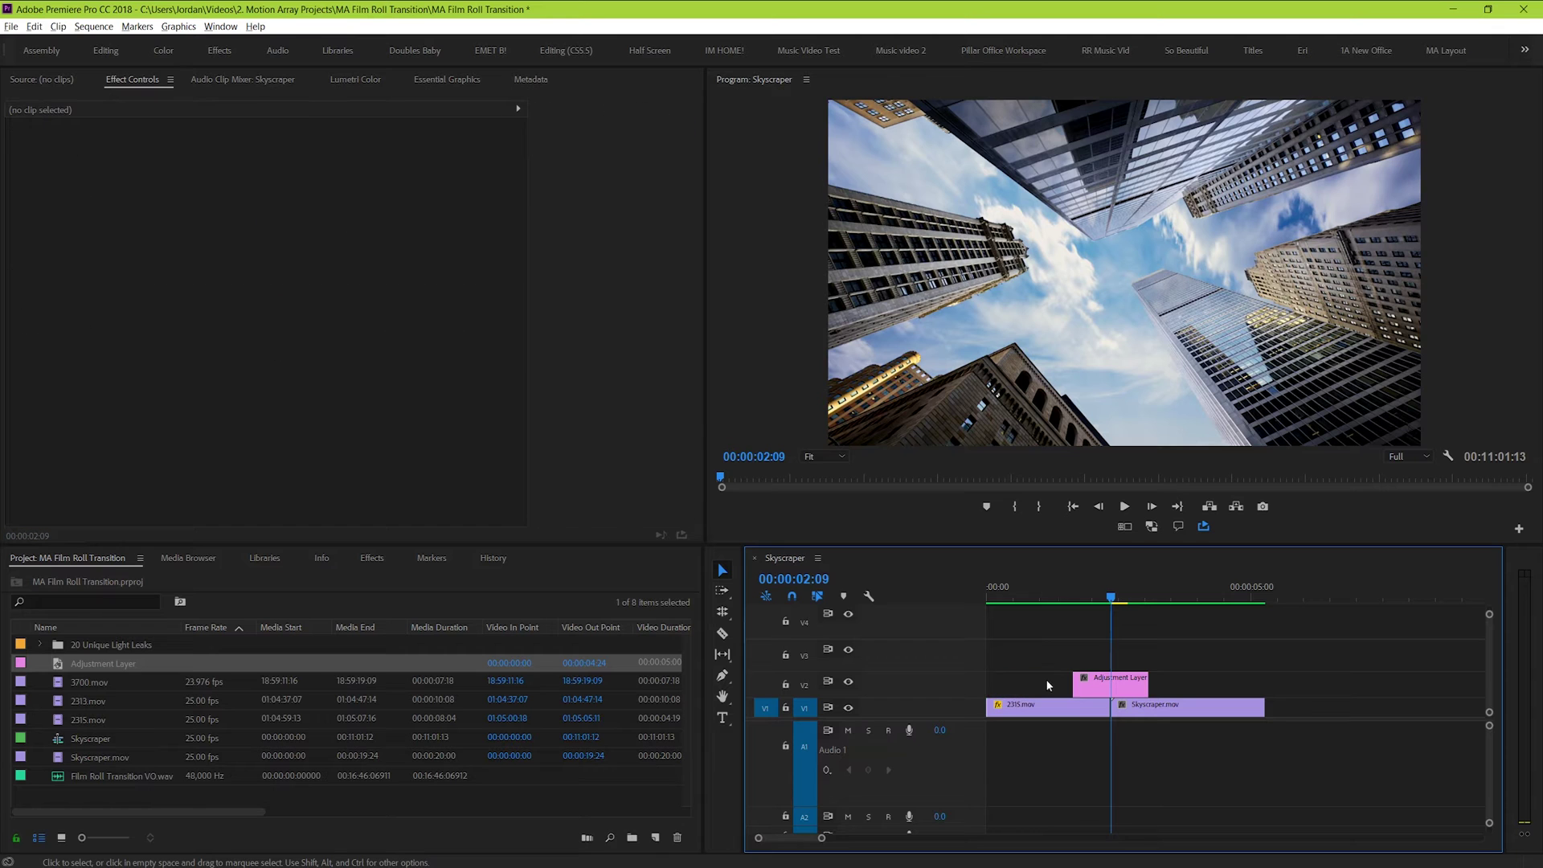
{"action": "left_click", "coordinate": [1082, 591]}
{"action": "key", "text": "space"}
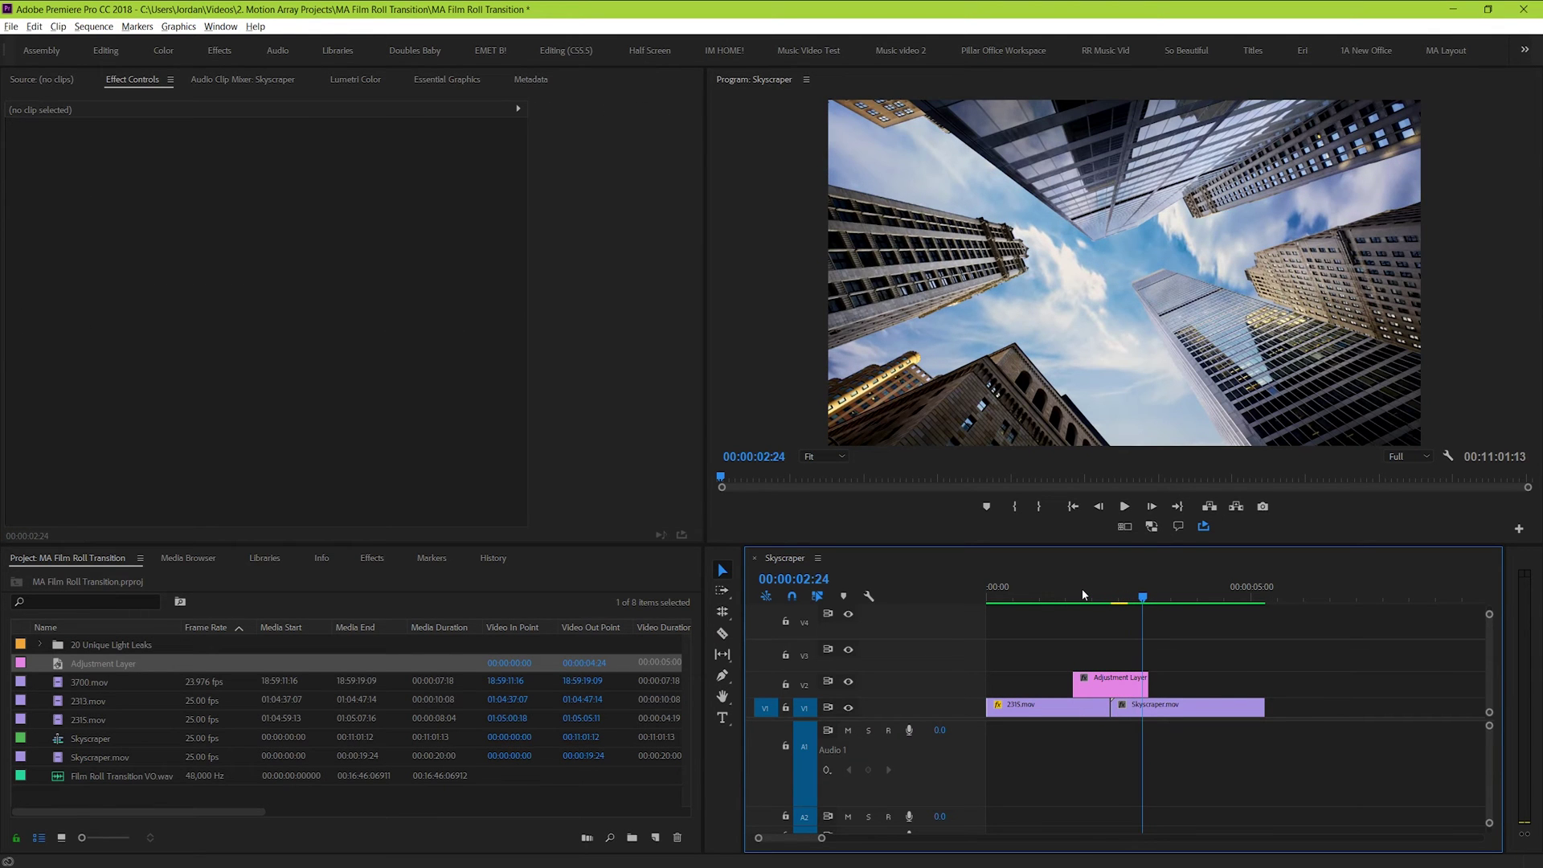
{"action": "left_click", "coordinate": [1110, 599]}
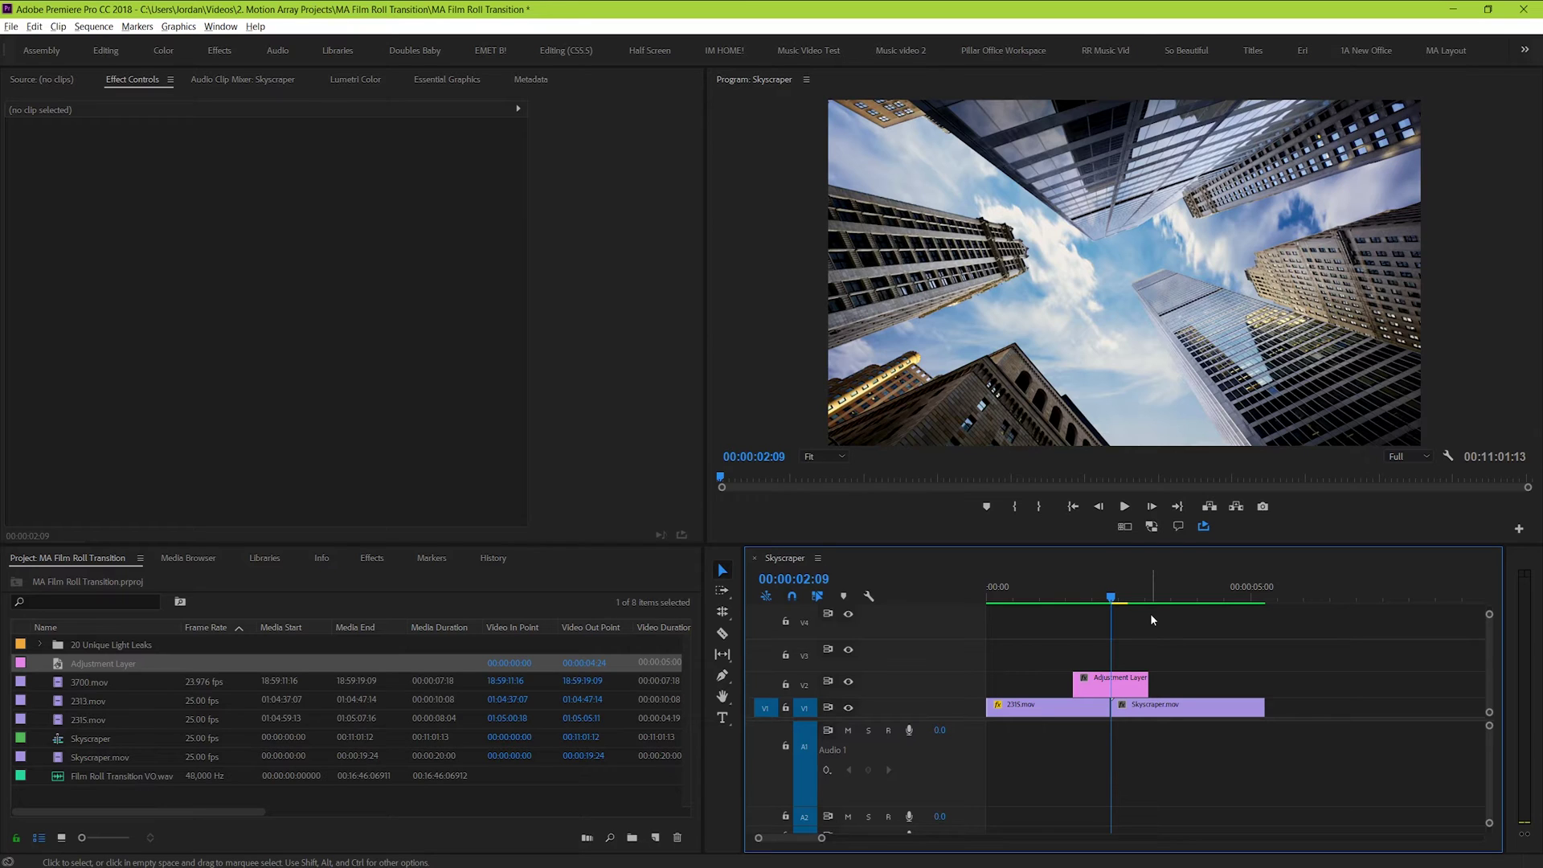
- Search effects for 'offs' and drop the Offset effect onto the Adjustment Layer clip
{"action": "left_click", "coordinate": [385, 561]}
{"action": "left_click", "coordinate": [89, 572]}
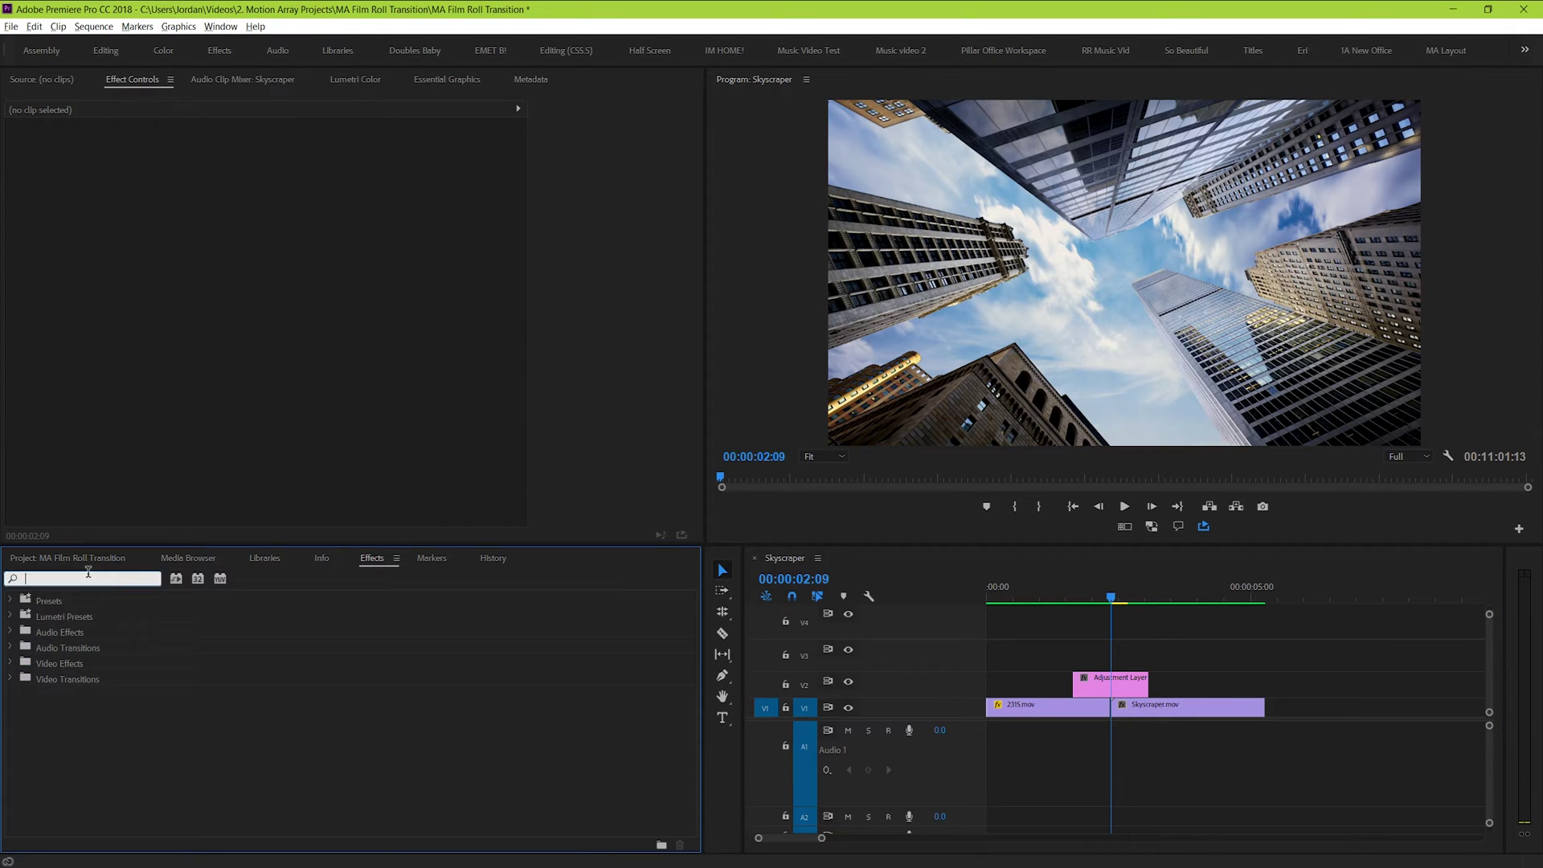
{"action": "type", "text": "offs"}
{"action": "left_click", "coordinate": [69, 695]}
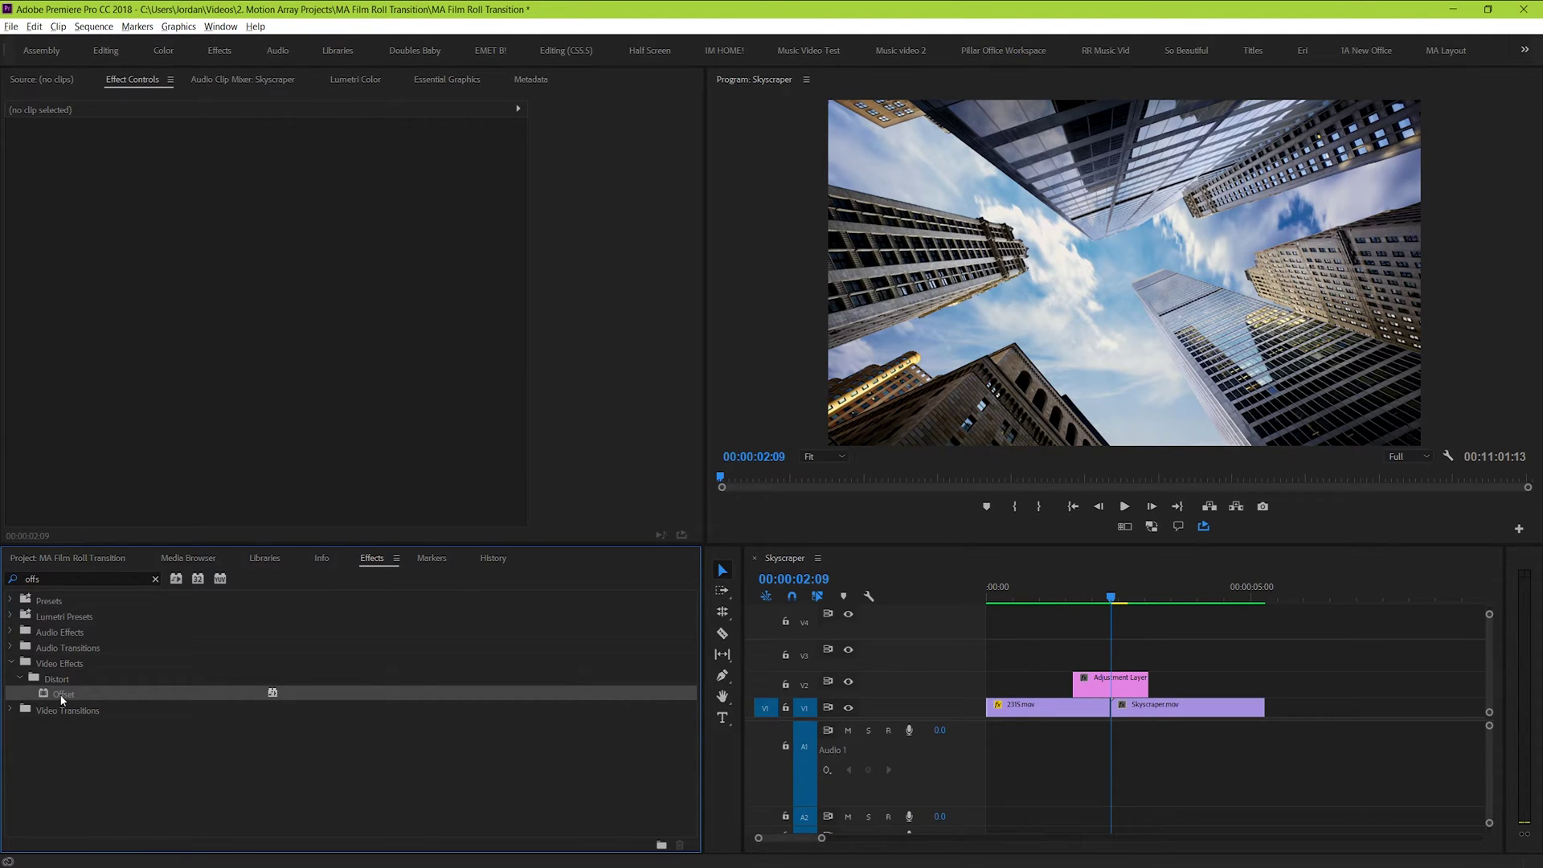
{"action": "left_click_drag", "start_coordinate": [62, 699], "coordinate": [1123, 684]}
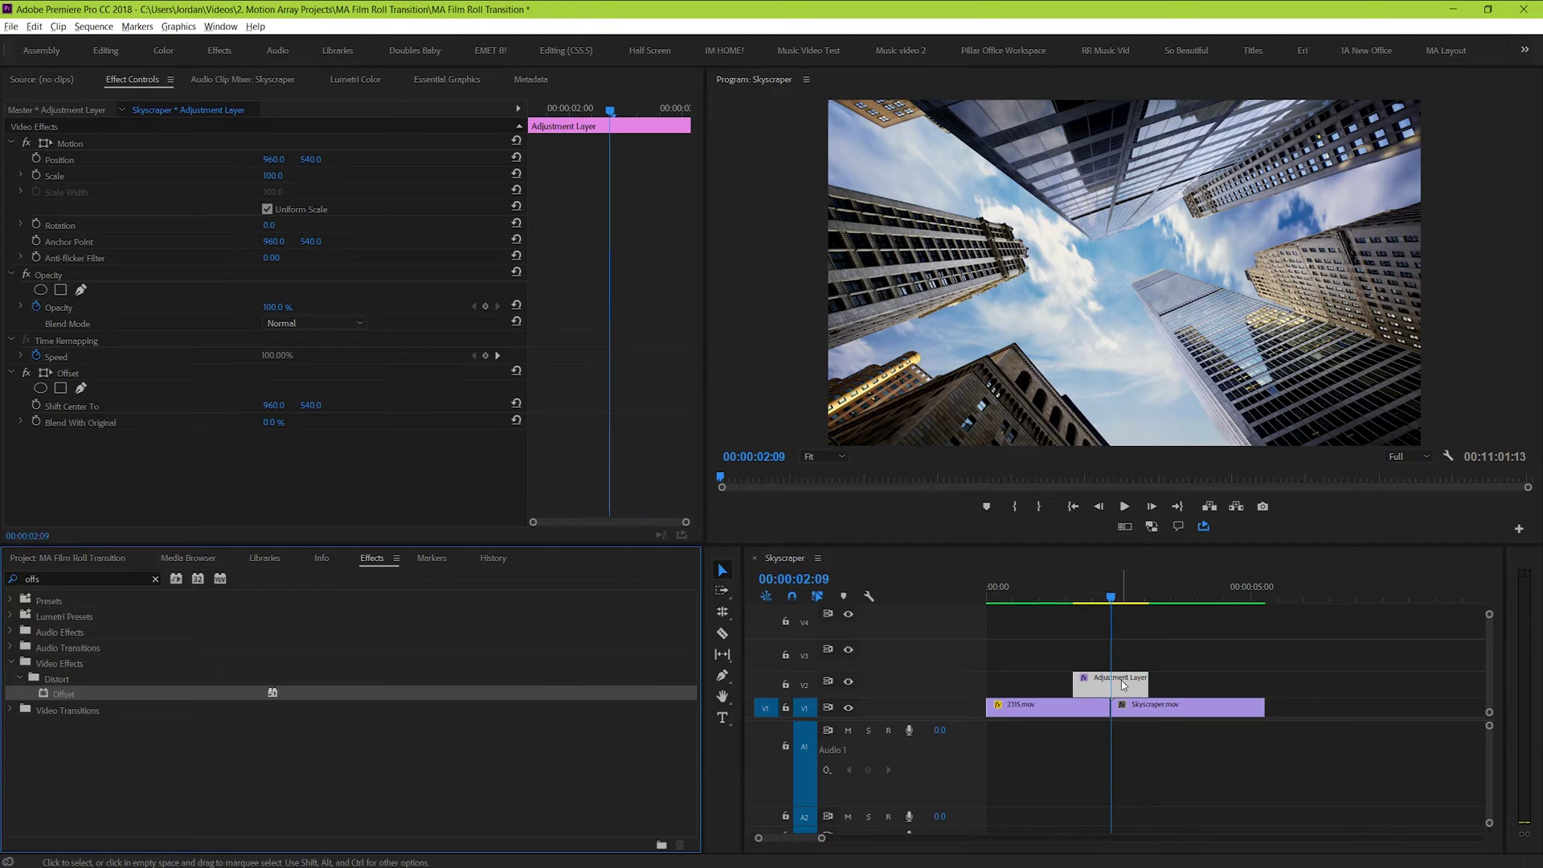
{"action": "left_click", "coordinate": [1090, 598]}
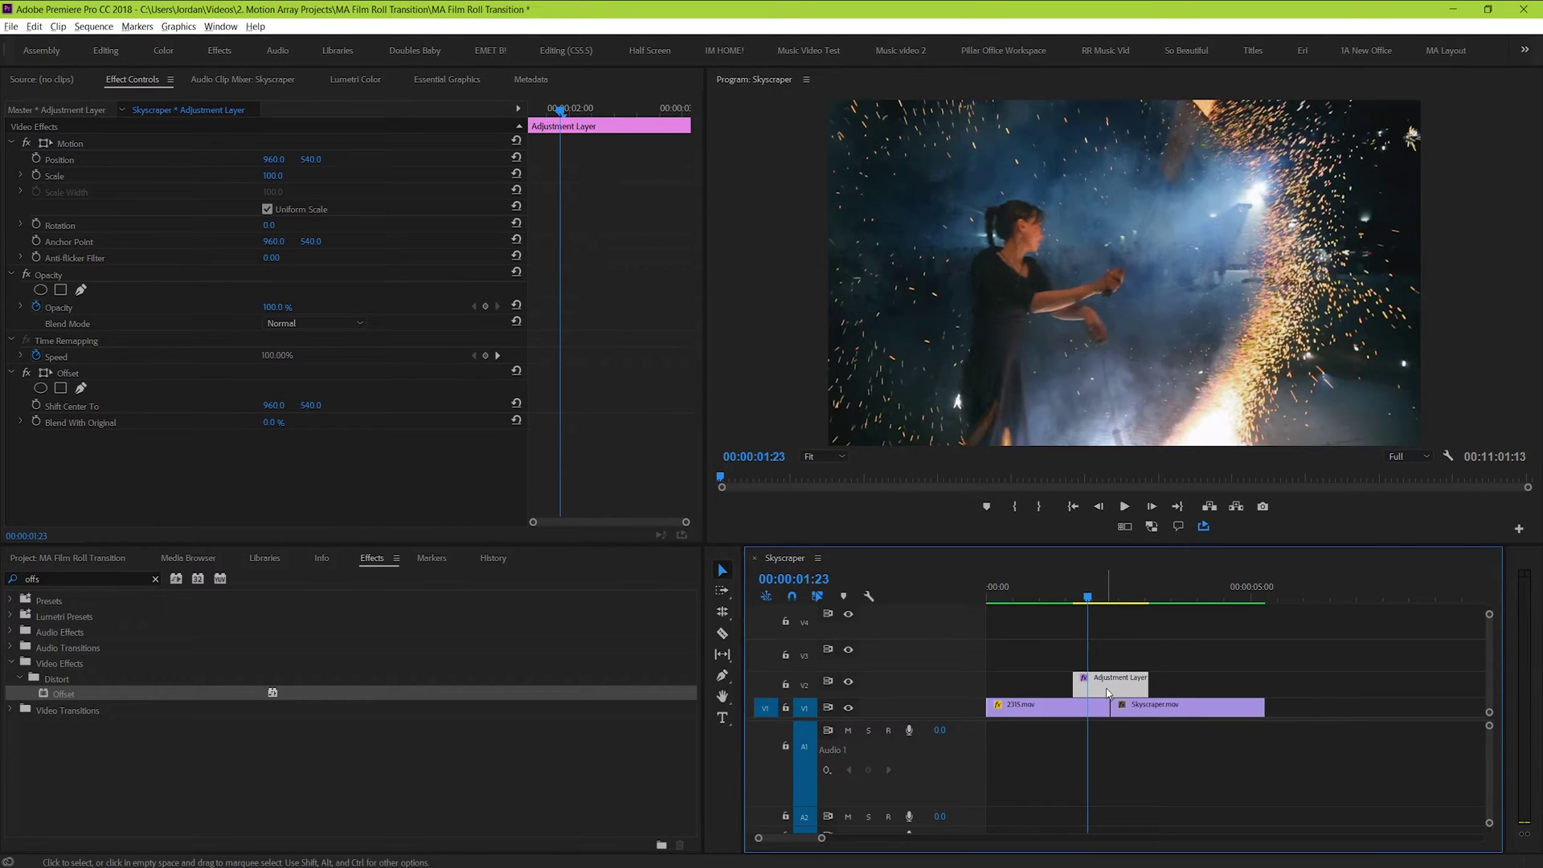
{"action": "left_click", "coordinate": [79, 373]}
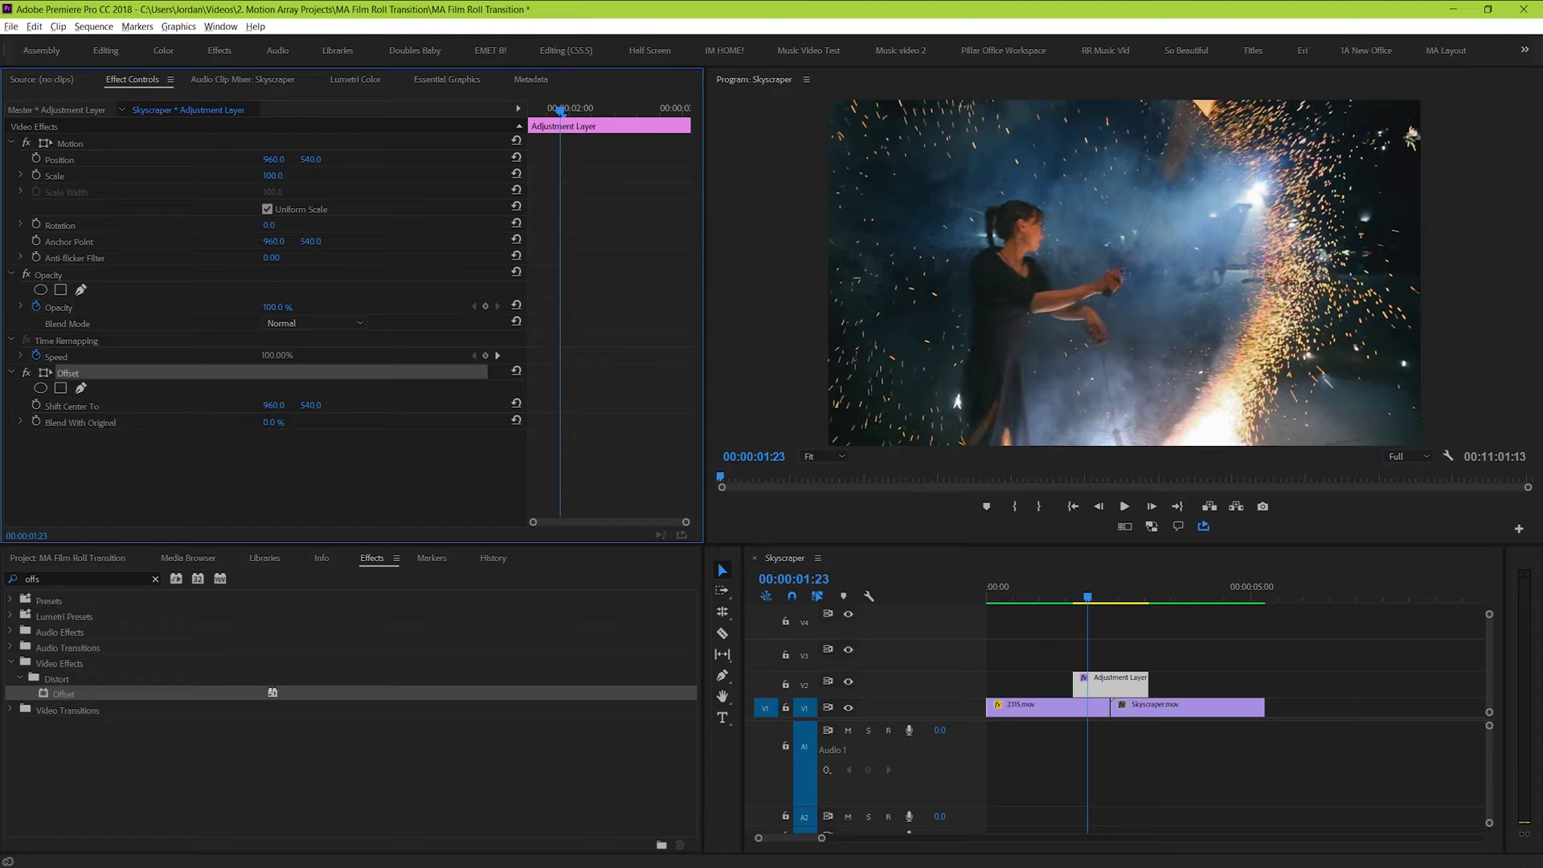
{"action": "left_click_drag", "start_coordinate": [310, 405], "coordinate": [428, 424]}
{"action": "left_click_drag", "start_coordinate": [309, 405], "coordinate": [372, 405]}
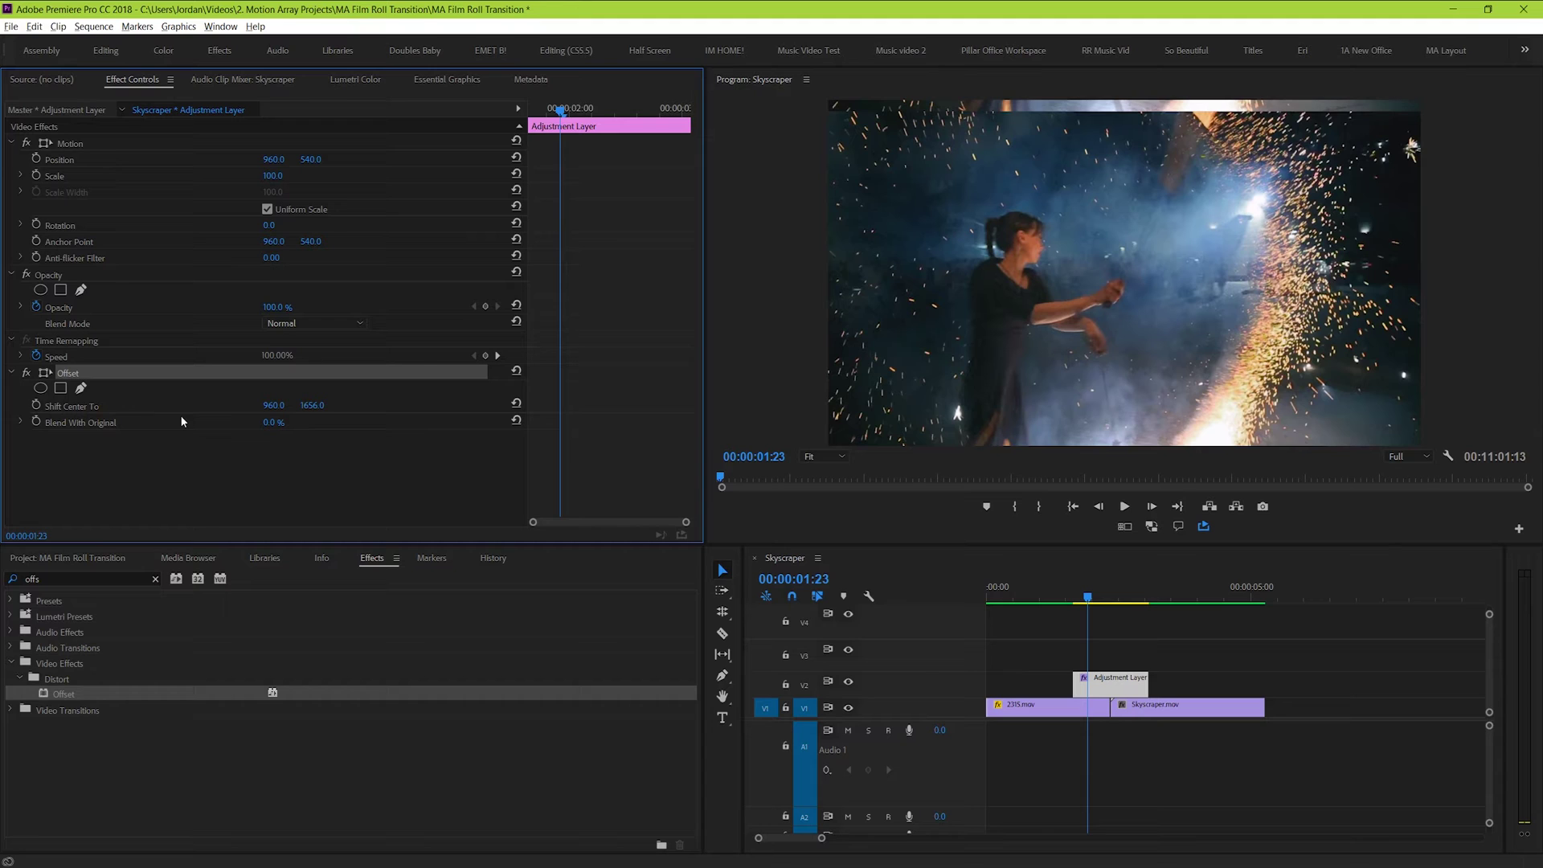
{"action": "key", "text": "ctrl+z"}
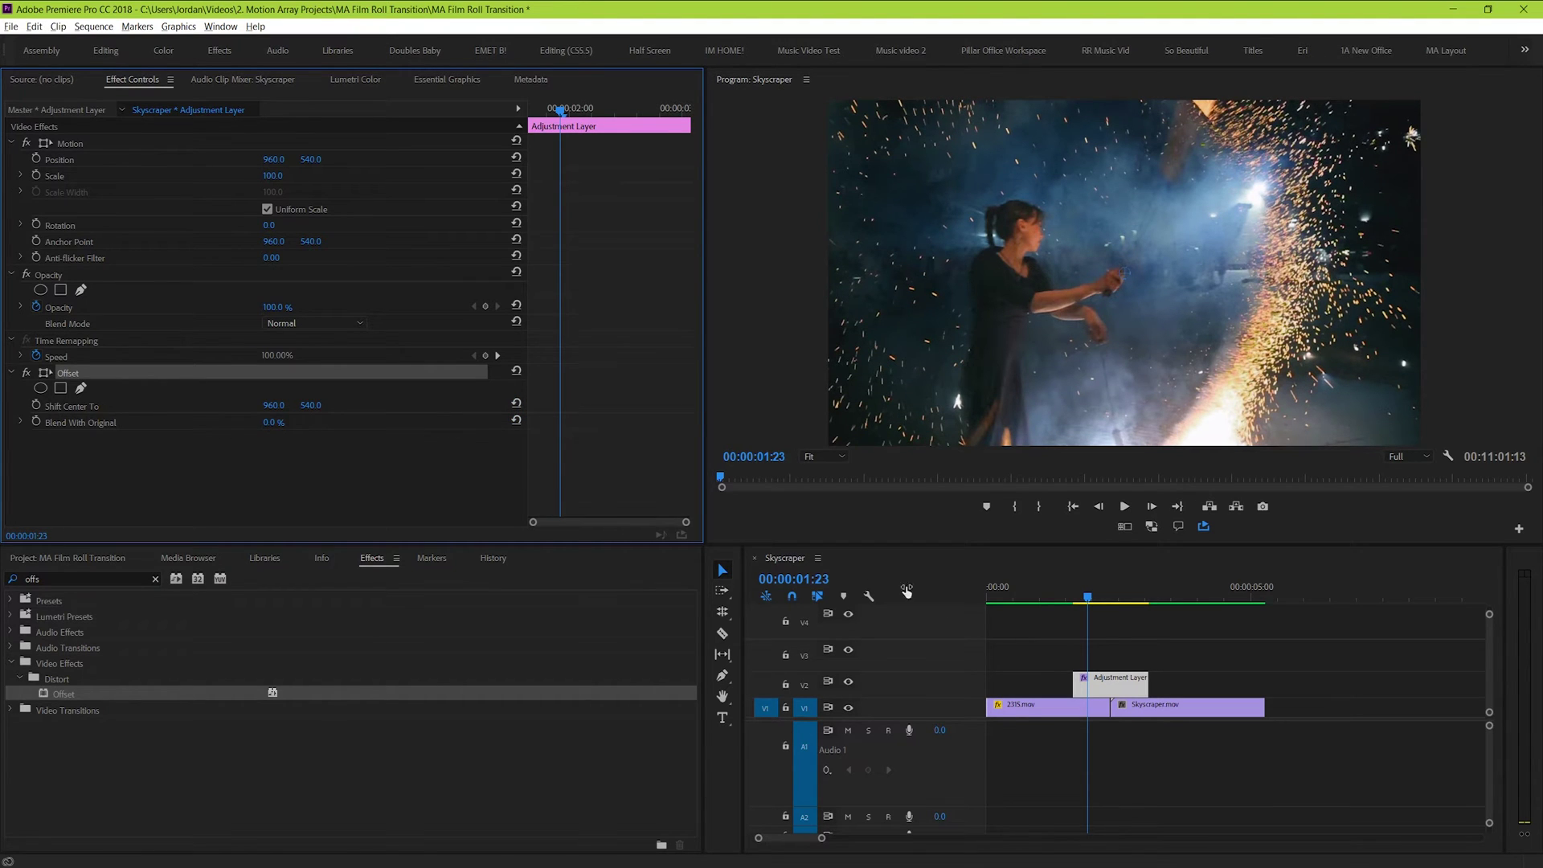
- Start a Shift Center To keyframe on the Adjustment Layer at 00:00:02:04
{"action": "left_click", "coordinate": [1116, 630]}
{"action": "key", "text": "="}
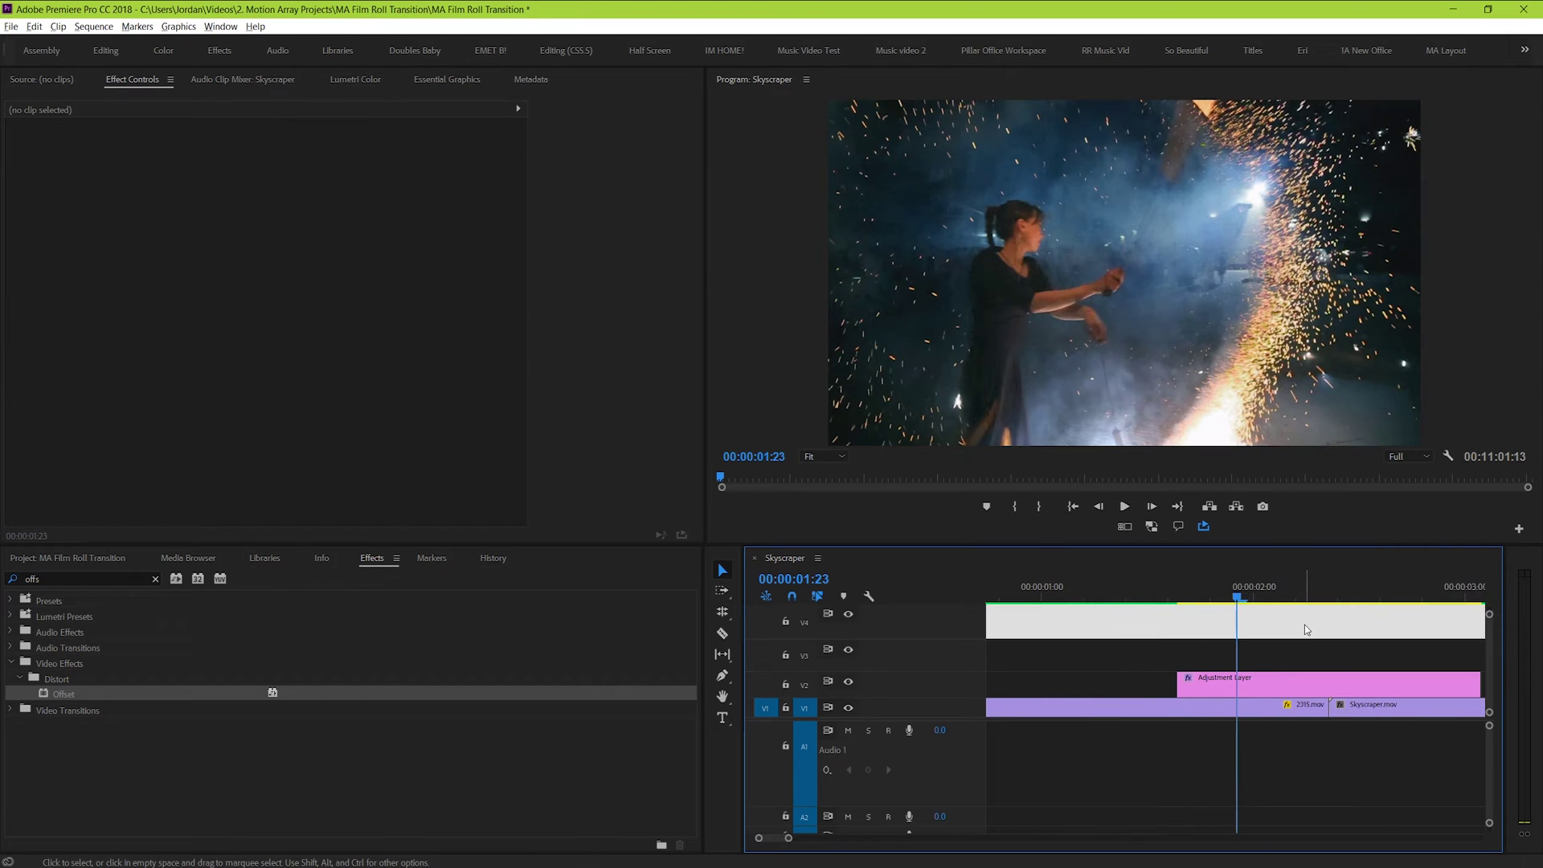
{"action": "left_click", "coordinate": [1212, 595]}
{"action": "left_click_drag", "start_coordinate": [1214, 594], "coordinate": [1215, 595]}
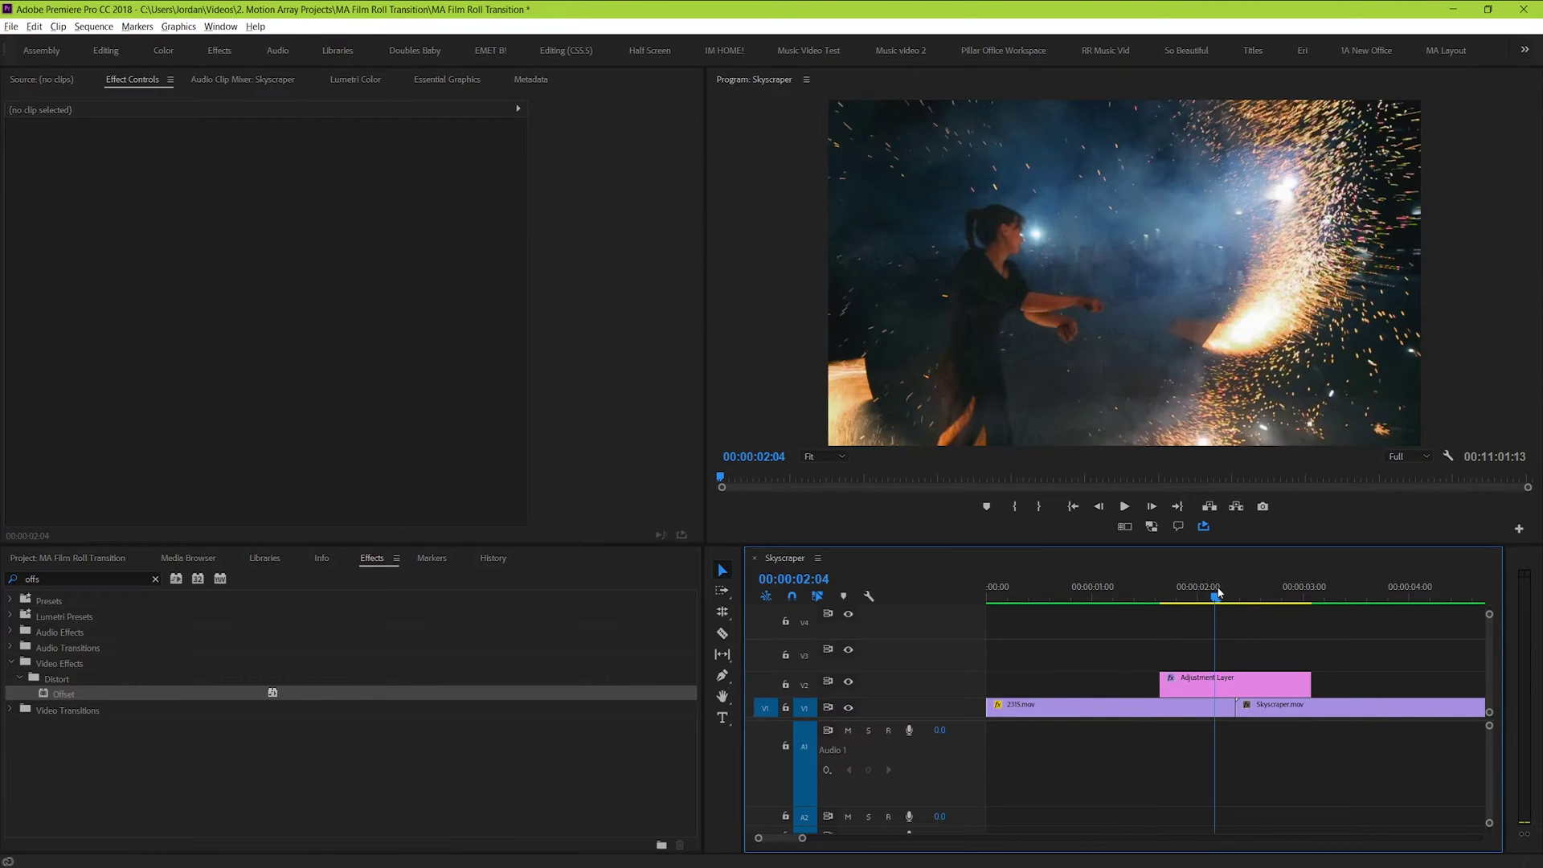
{"action": "left_click", "coordinate": [1194, 692]}
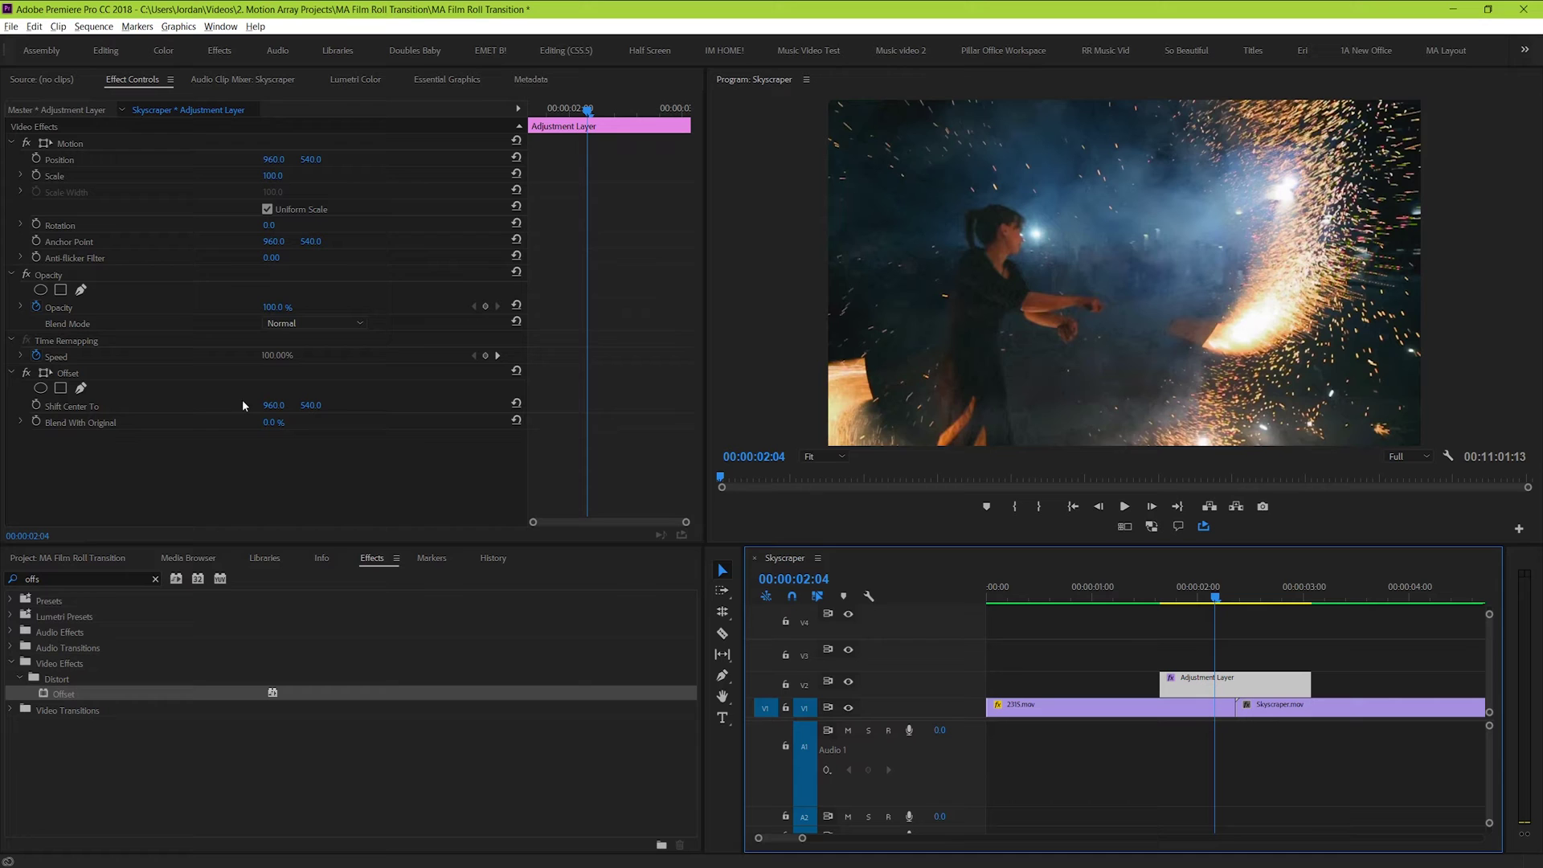
{"action": "left_click", "coordinate": [36, 406]}
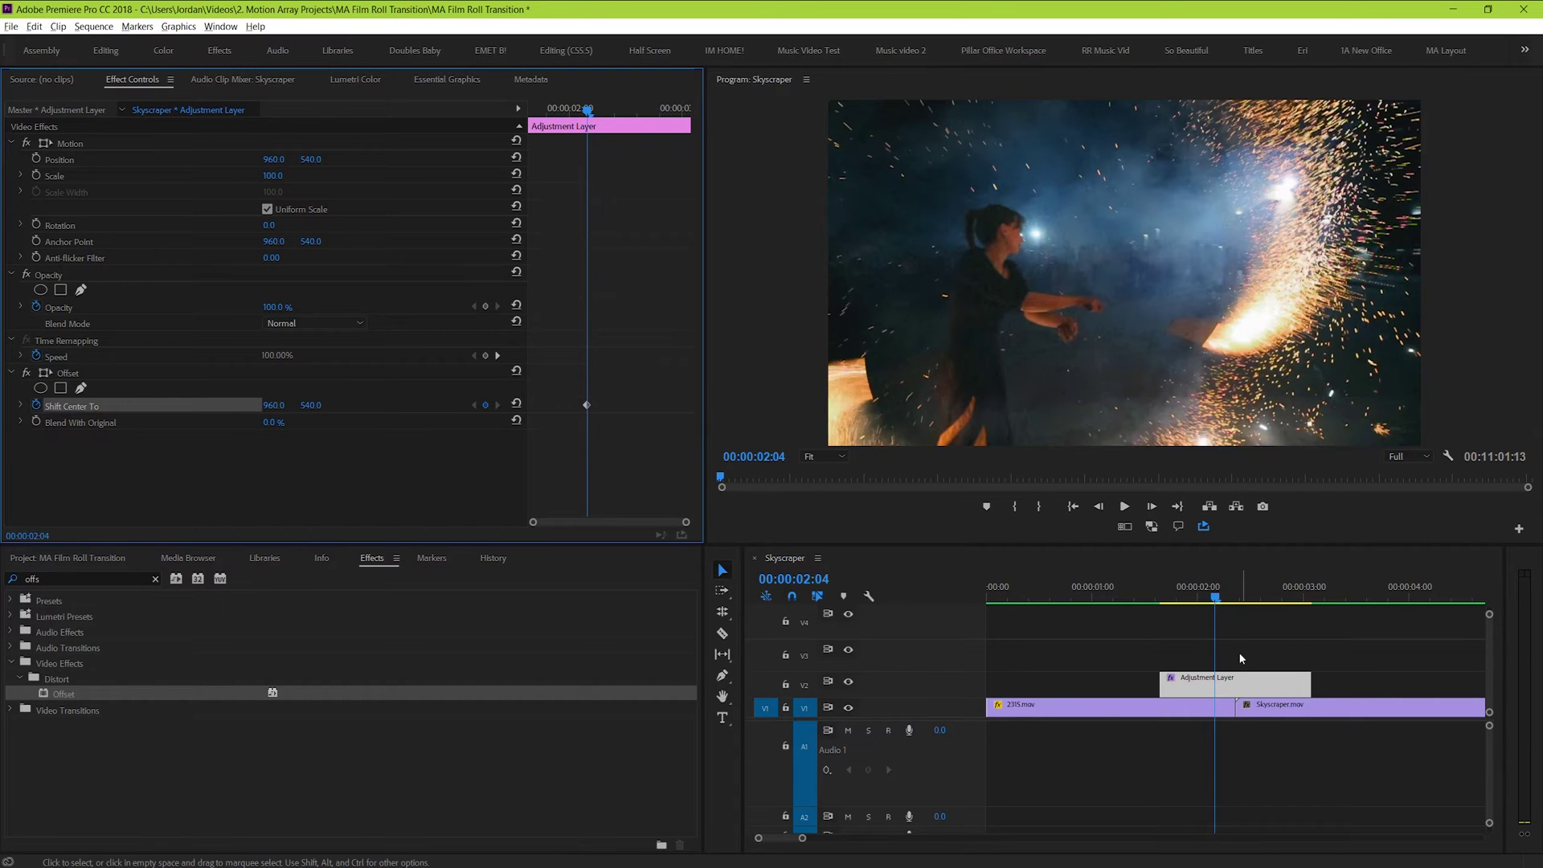
- Add a second Shift Center To keyframe at 00:00:02:14 with Y set to 2699.8
{"action": "key", "text": "Right"}
{"action": "key", "text": "Right"}
{"action": "key", "text": "Right"}
{"action": "key", "text": "Right"}
{"action": "key", "text": "Right"}
{"action": "key", "text": "Right"}
{"action": "key", "text": "Right"}
{"action": "key", "text": "Right"}
{"action": "key", "text": "Right"}
{"action": "key", "text": "Right"}
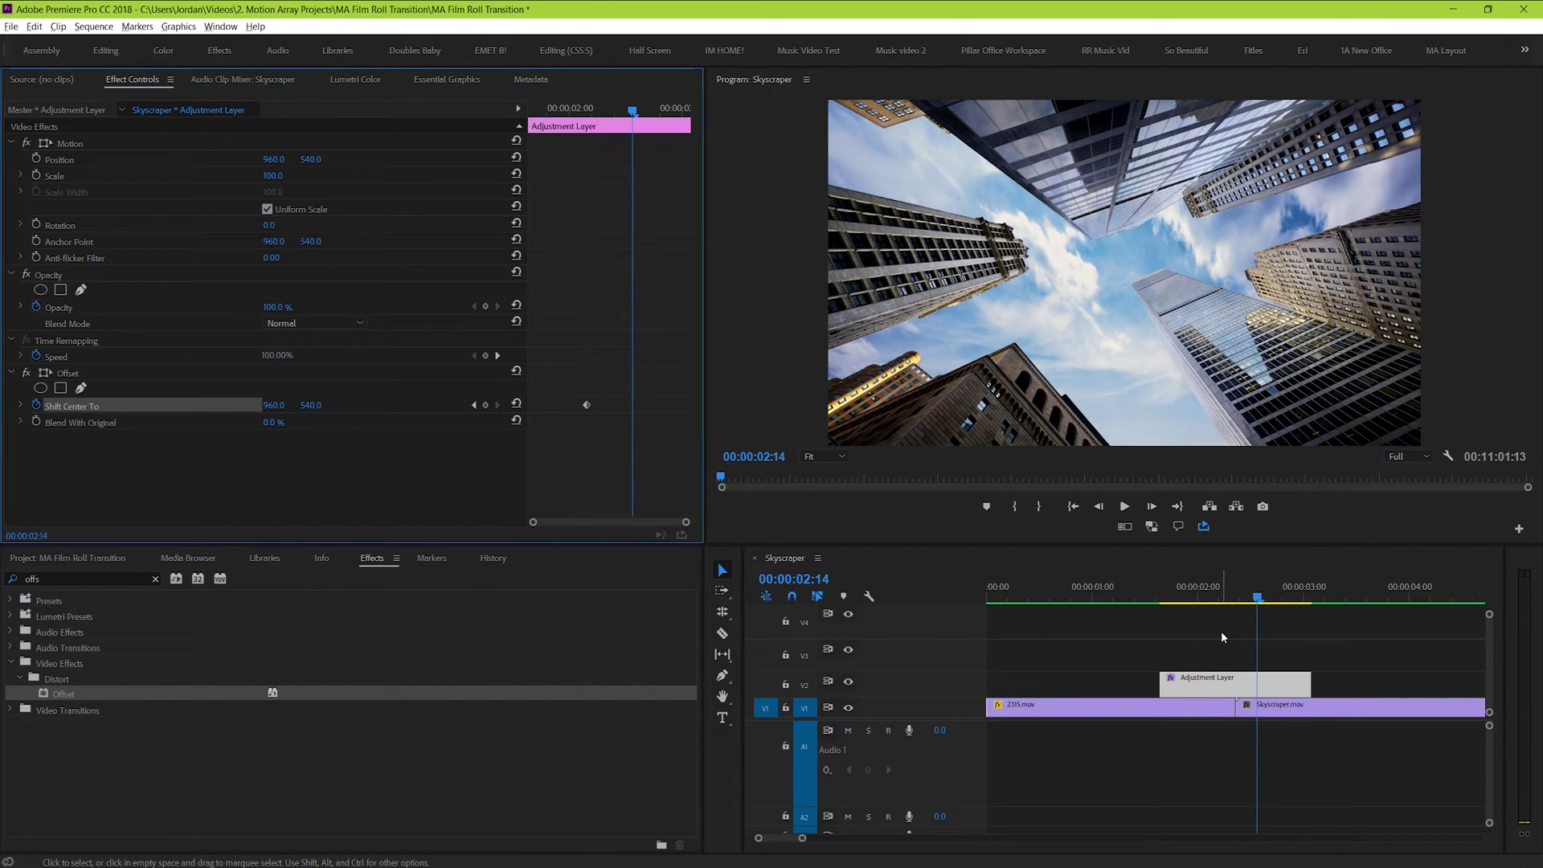
{"action": "left_click", "coordinate": [485, 405]}
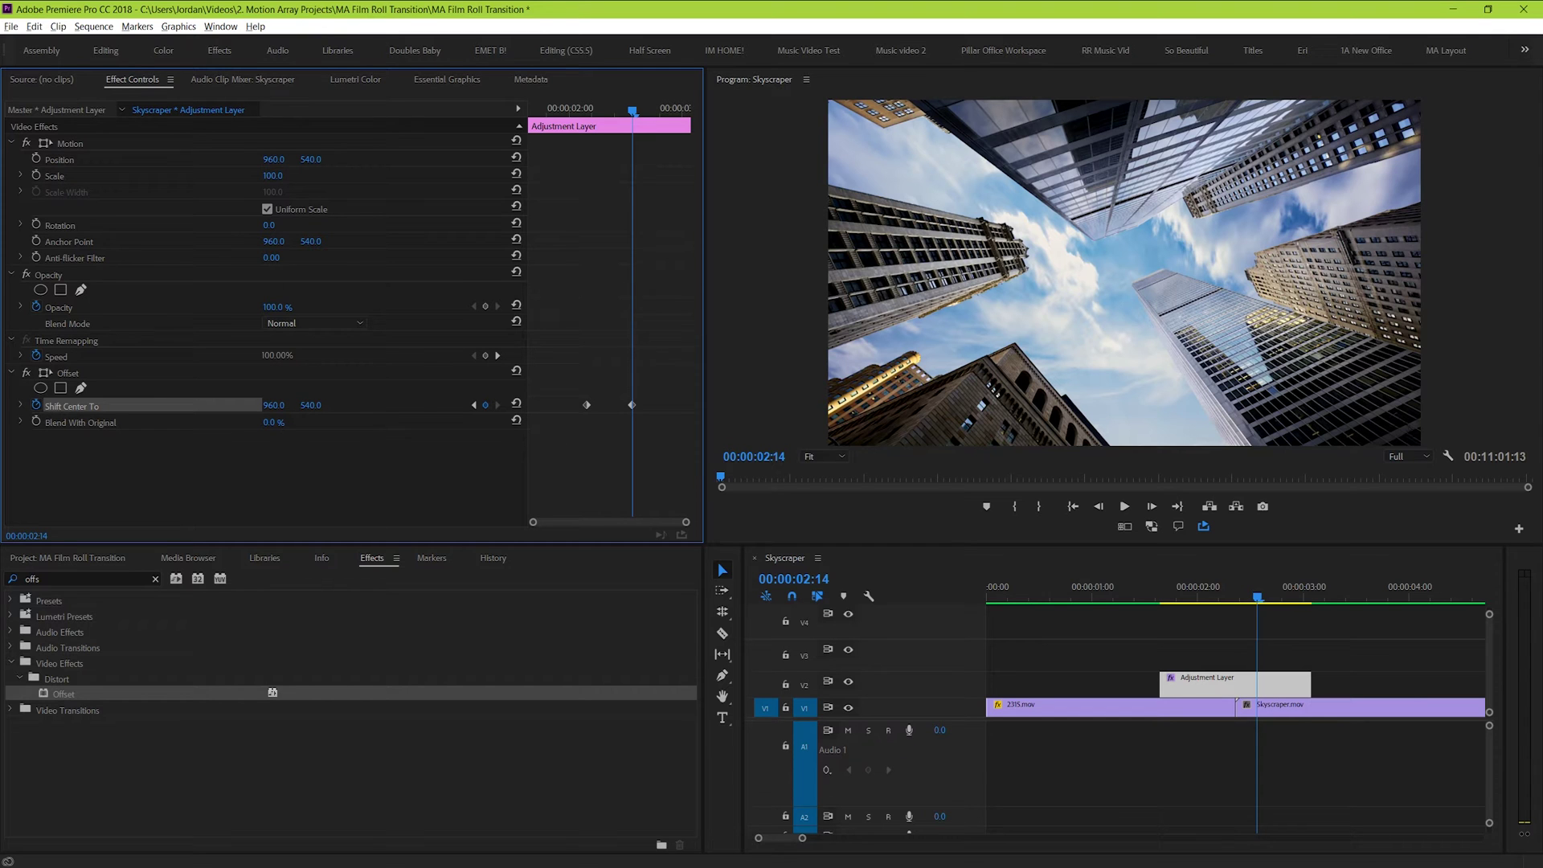
{"action": "left_click_drag", "start_coordinate": [311, 405], "coordinate": [491, 405]}
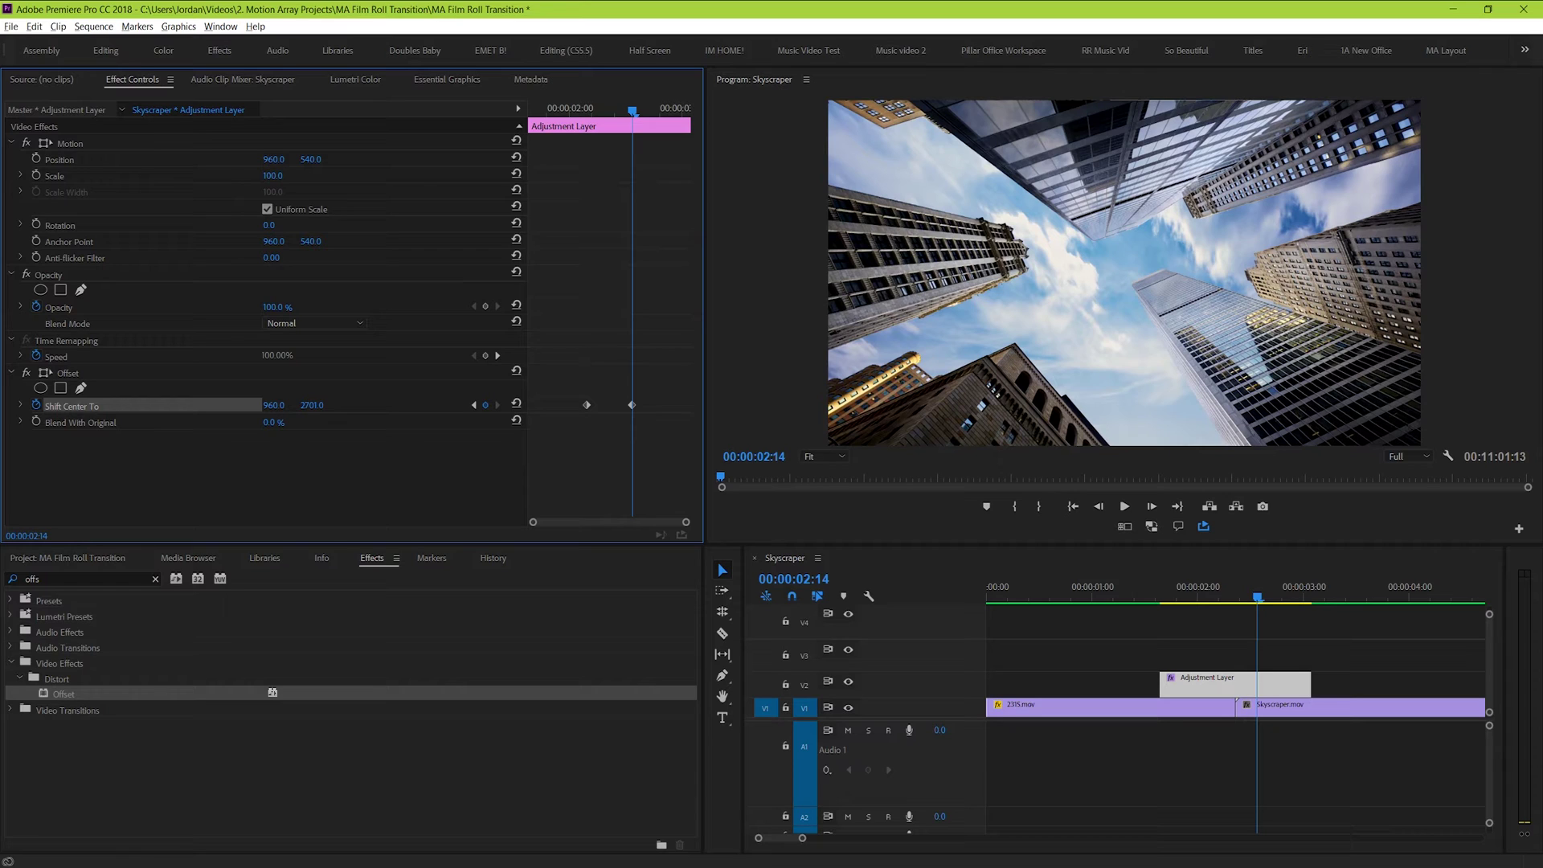
{"action": "left_click_drag", "start_coordinate": [491, 405], "coordinate": [320, 407]}
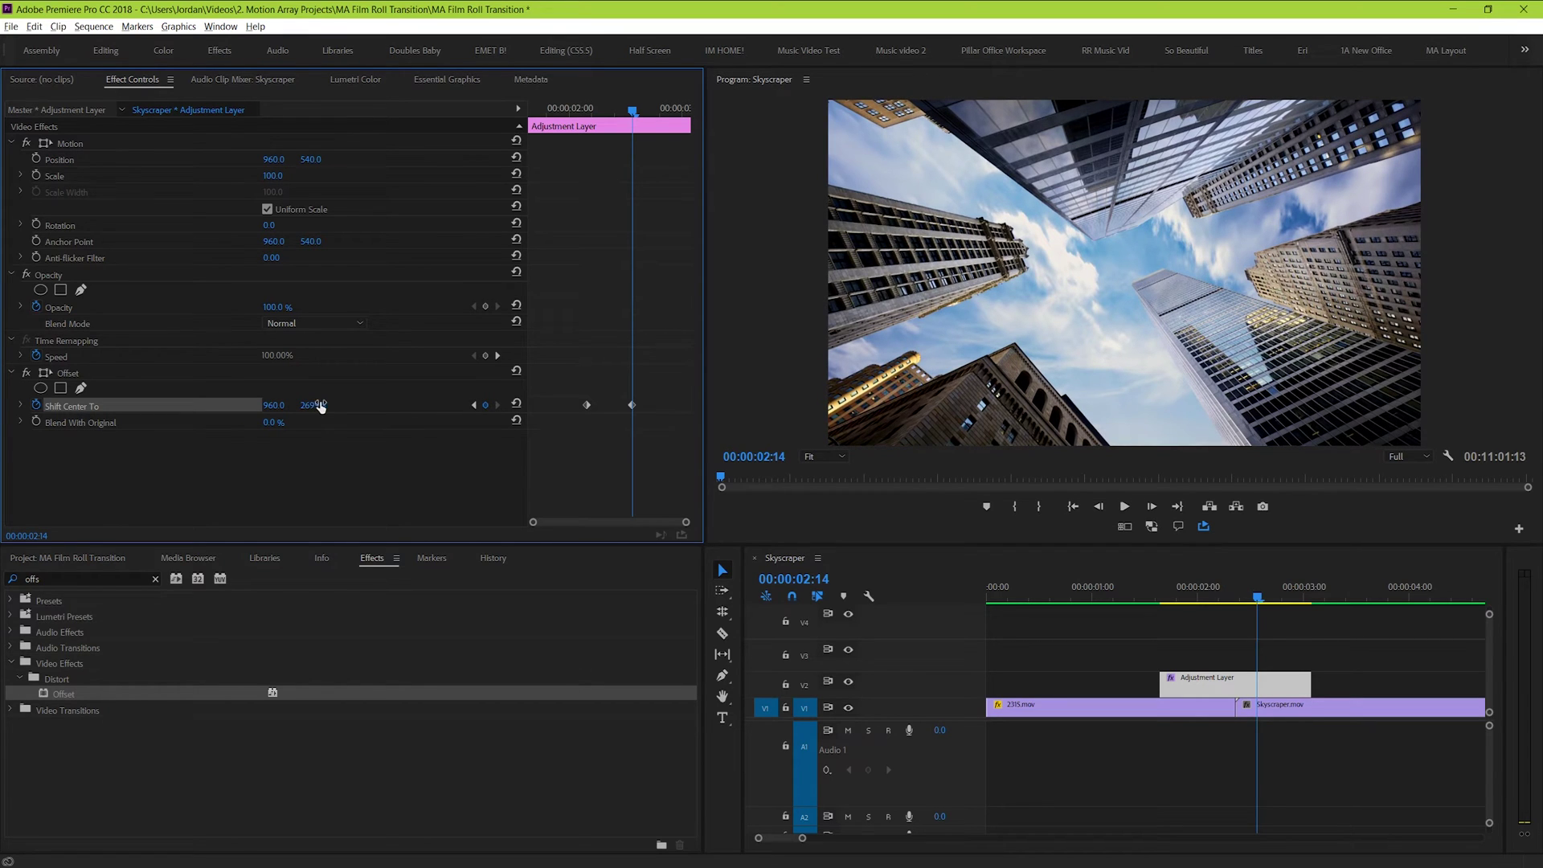
- Preview the film-roll transition several times, ending back at 00:00:02:04
{"action": "left_click", "coordinate": [1174, 585]}
{"action": "key", "text": "space"}
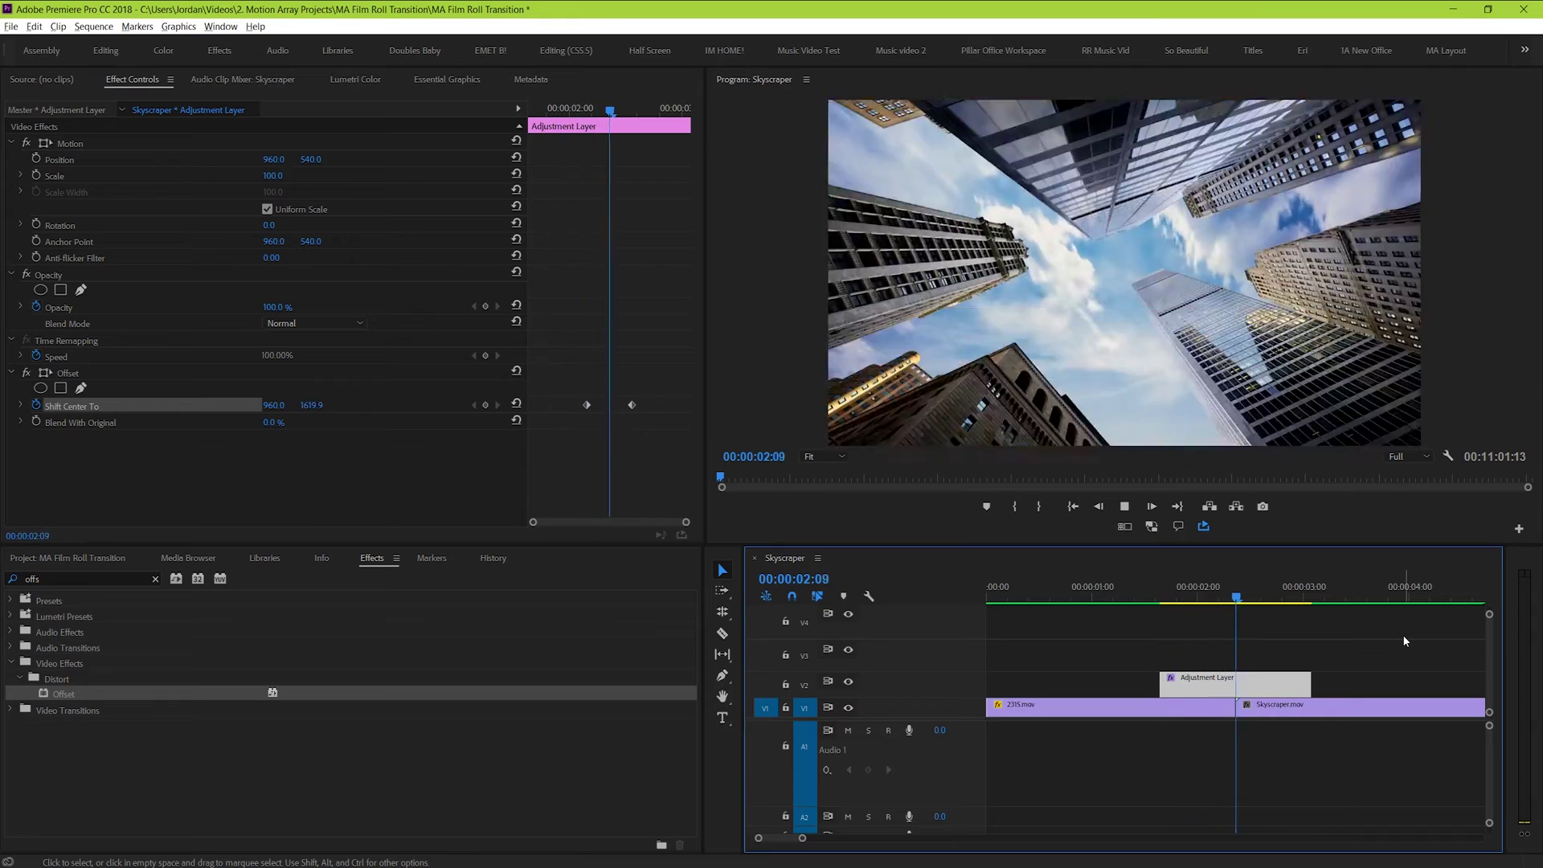
{"action": "scroll", "coordinate": [1402, 634], "scroll_direction": "down", "scroll_amount": 3}
{"action": "key", "text": "space"}
{"action": "left_click", "coordinate": [1091, 590]}
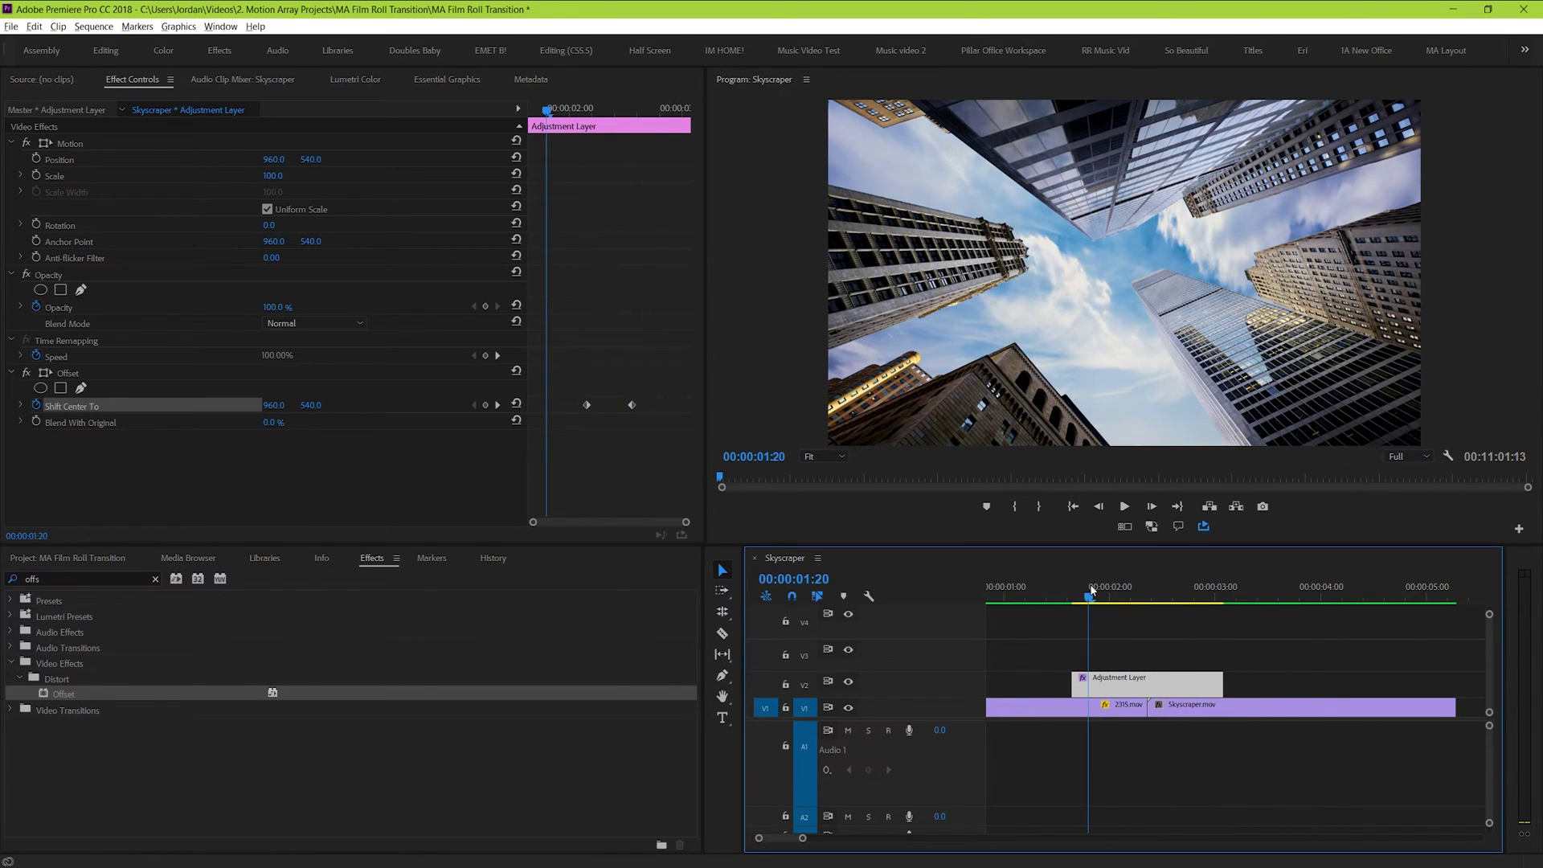
{"action": "key", "text": "space"}
{"action": "key", "text": "space"}
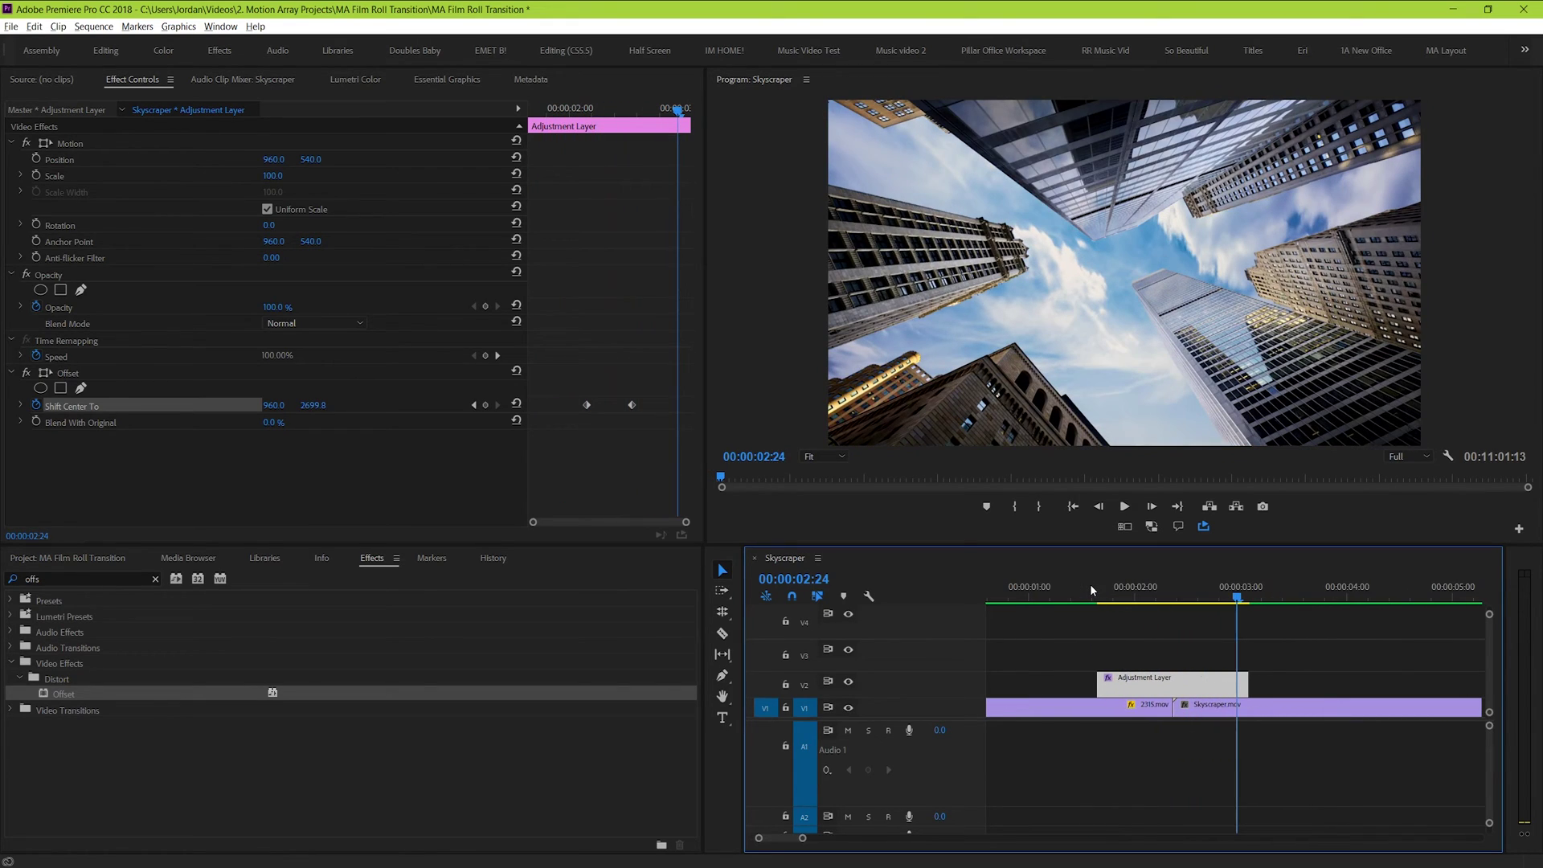
{"action": "left_click", "coordinate": [1127, 586]}
{"action": "key", "text": "space"}
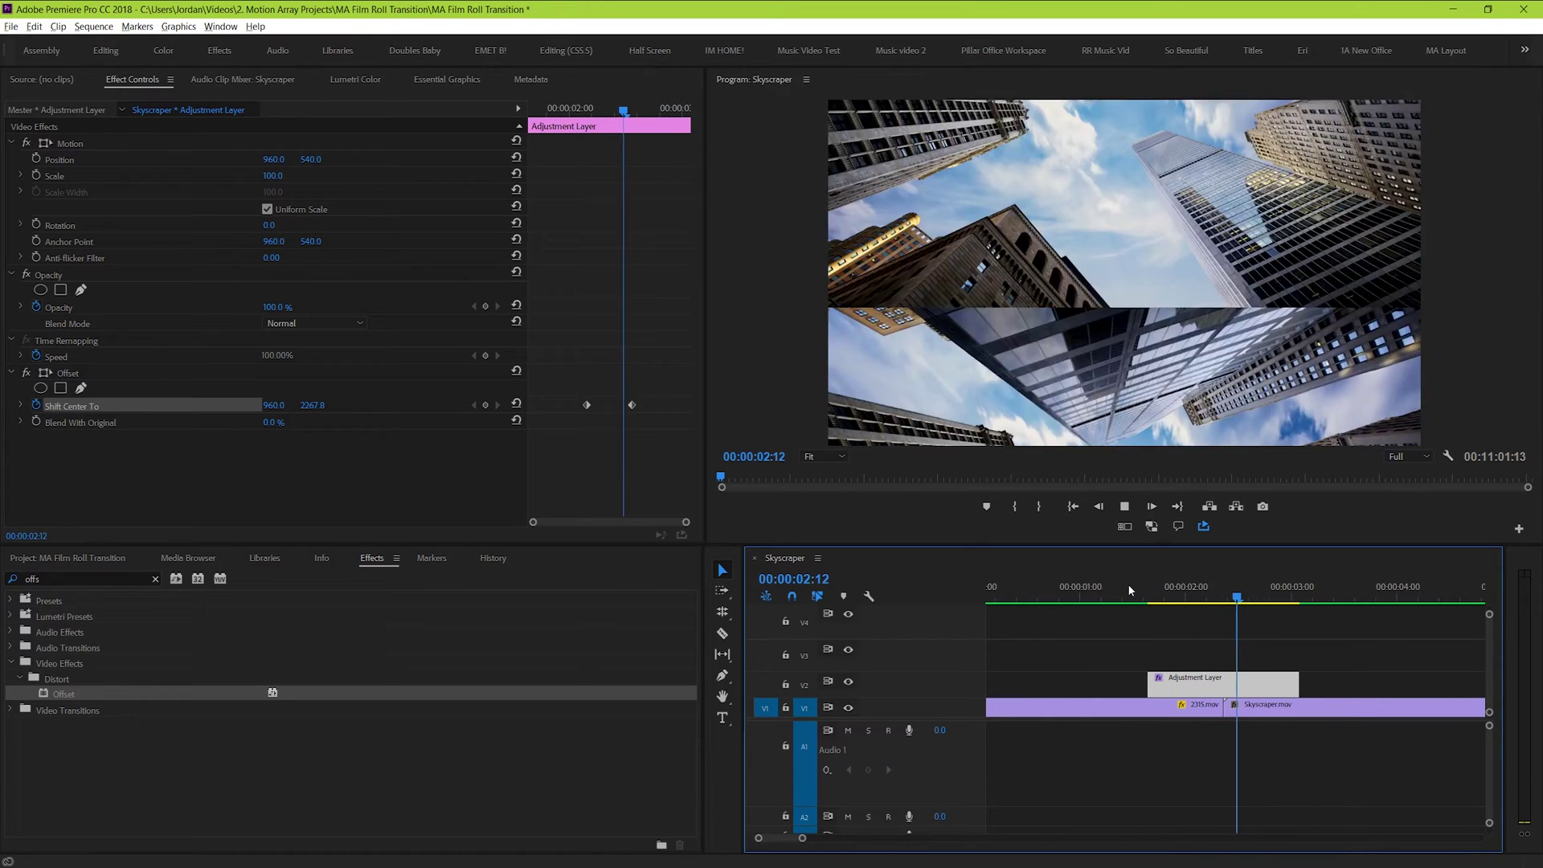
{"action": "key", "text": "space"}
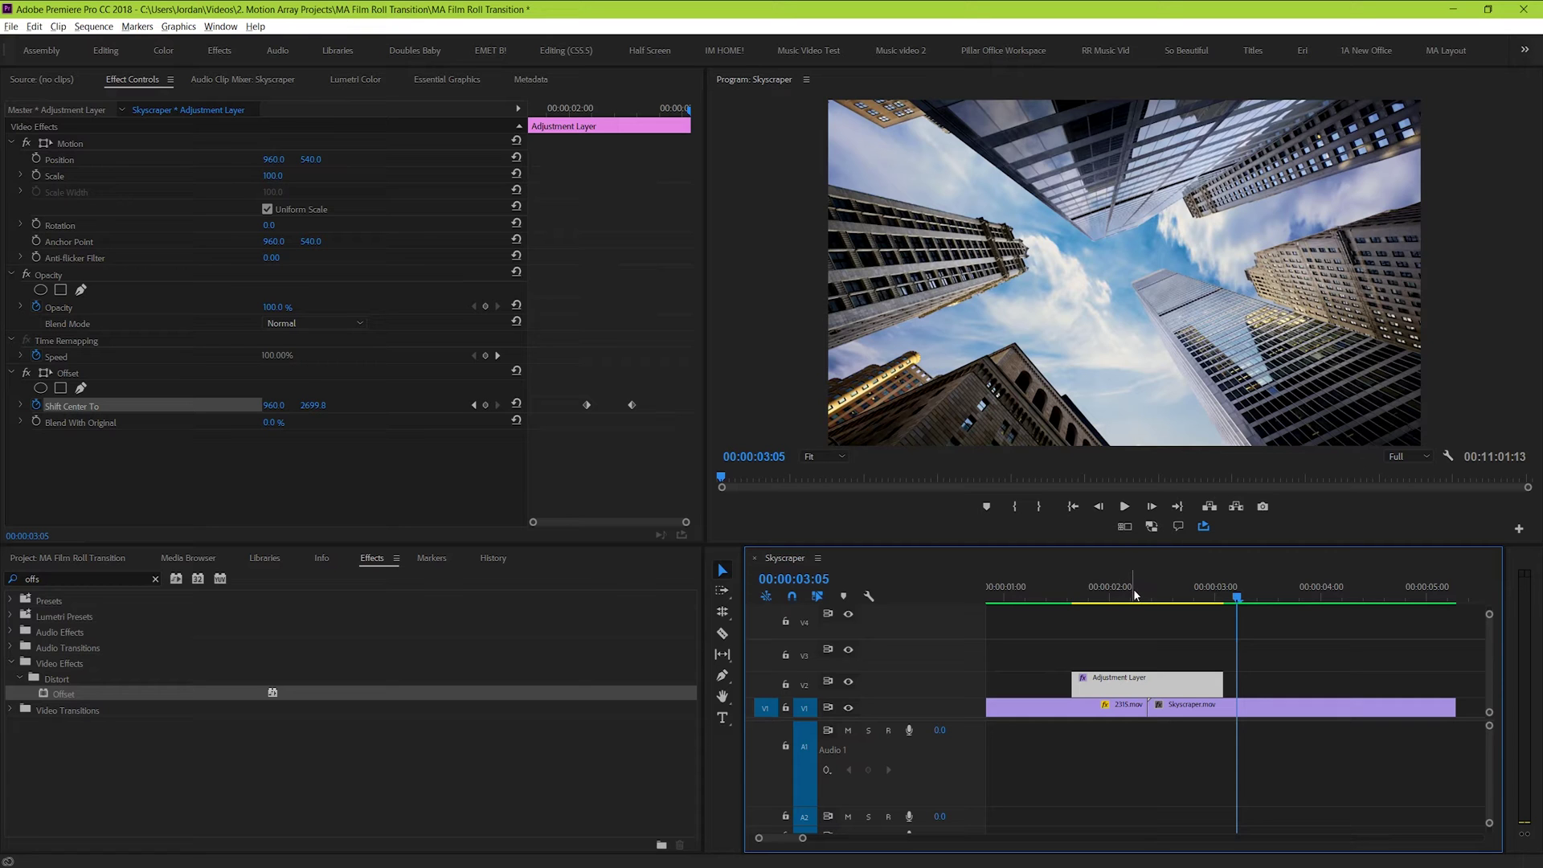
{"action": "left_click_drag", "start_coordinate": [1134, 593], "coordinate": [1132, 596]}
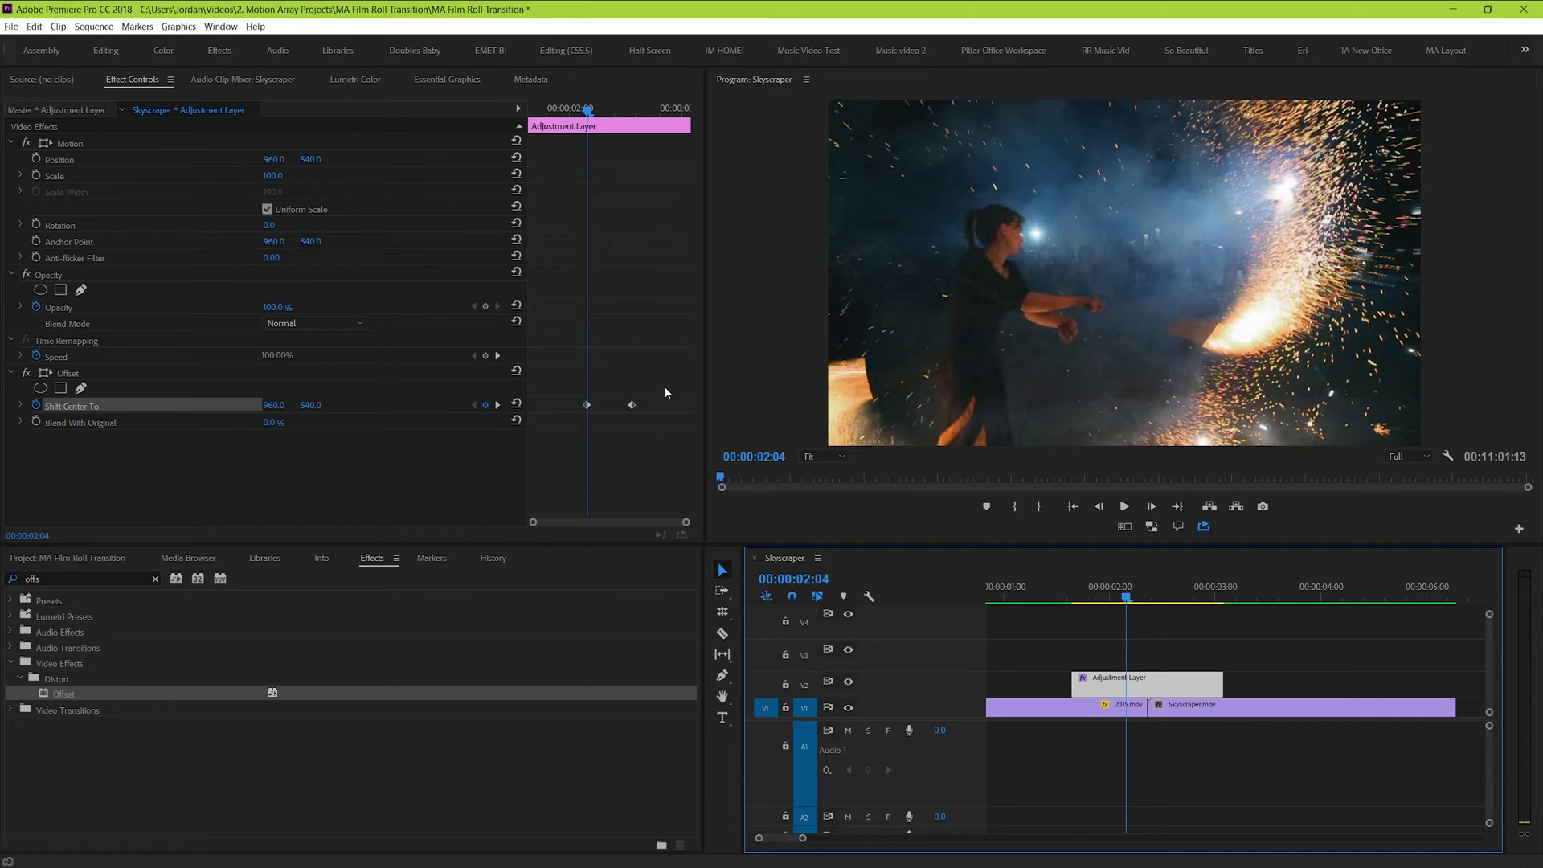
- Set both Shift Center To keyframes to Bezier temporal interpolation
{"action": "left_click_drag", "start_coordinate": [665, 391], "coordinate": [553, 416]}
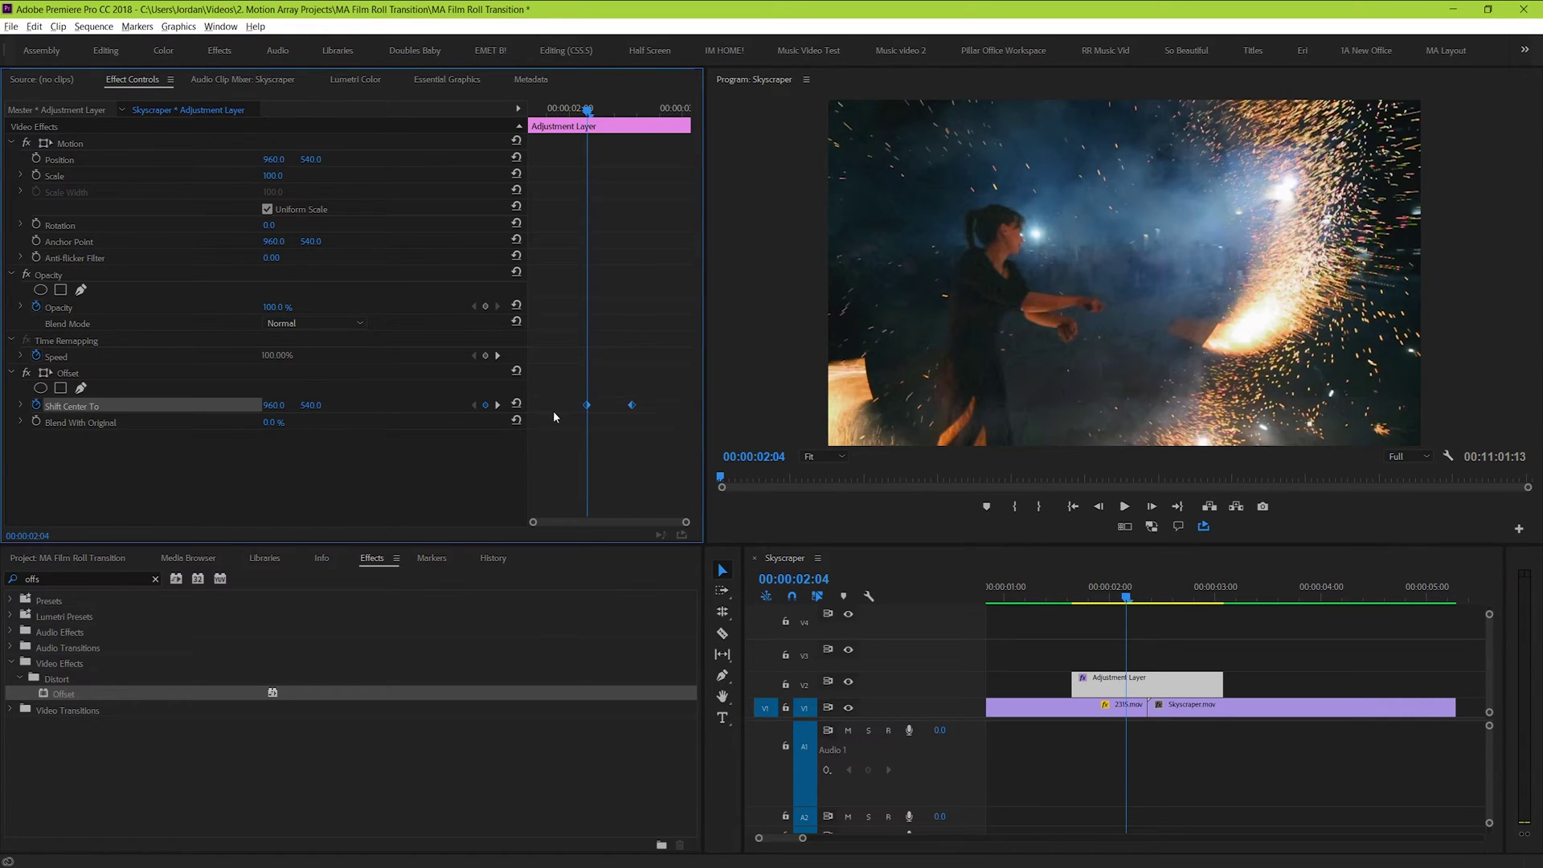
{"action": "right_click", "coordinate": [593, 412]}
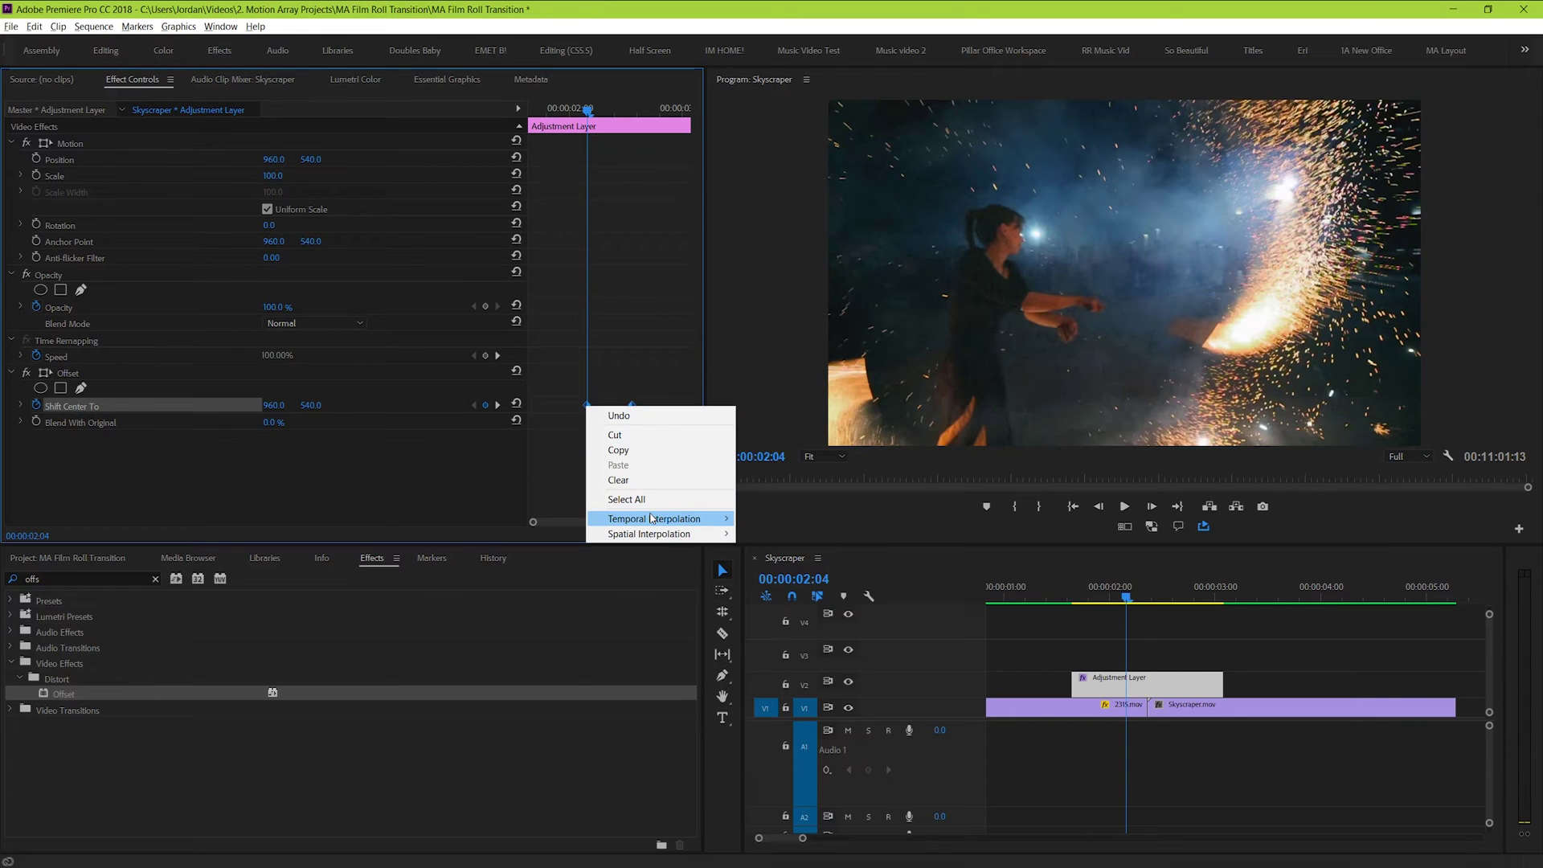
{"action": "mouse_move", "coordinate": [653, 521]}
{"action": "left_click", "coordinate": [765, 534]}
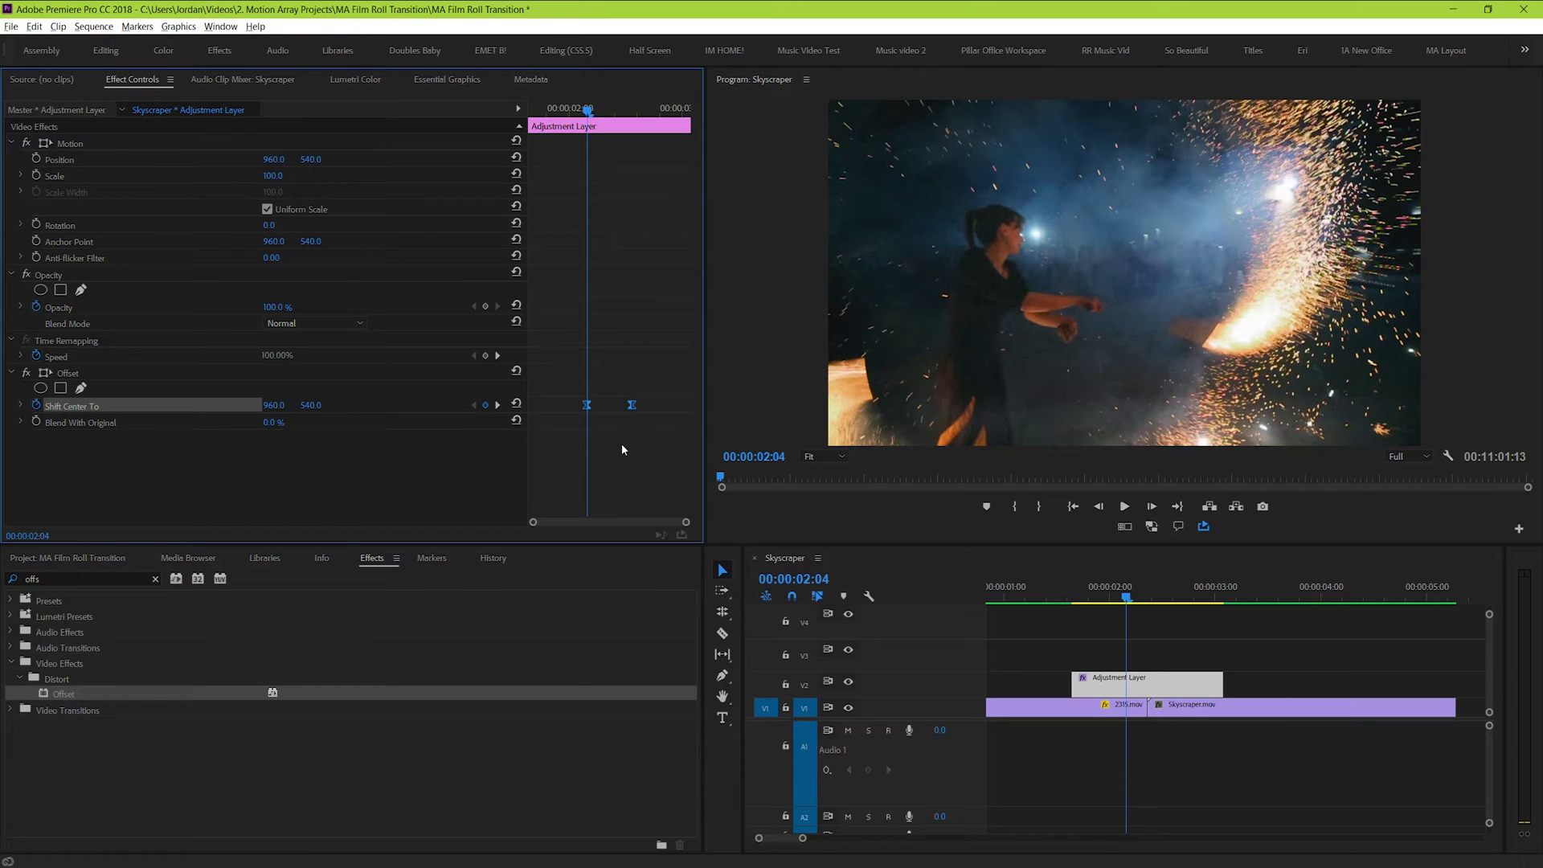
- Drag the Shift Center To velocity handles into a sharp speed peak near 00:00:02:09
{"action": "left_click", "coordinate": [21, 405]}
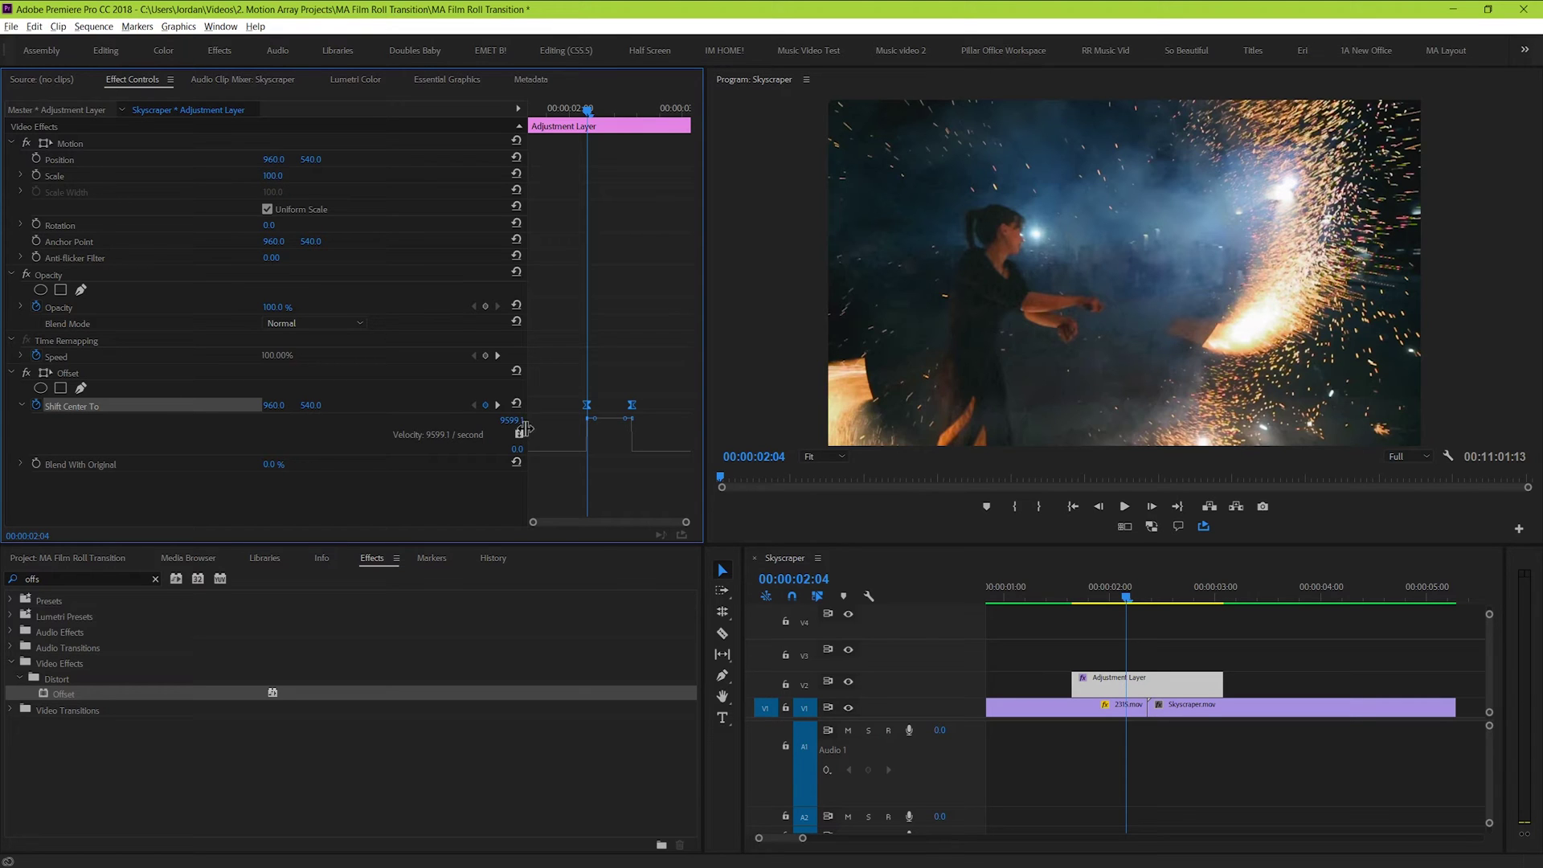
{"action": "left_click_drag", "start_coordinate": [594, 418], "coordinate": [606, 462]}
{"action": "key", "text": "equal"}
{"action": "left_click_drag", "start_coordinate": [645, 110], "coordinate": [629, 133]}
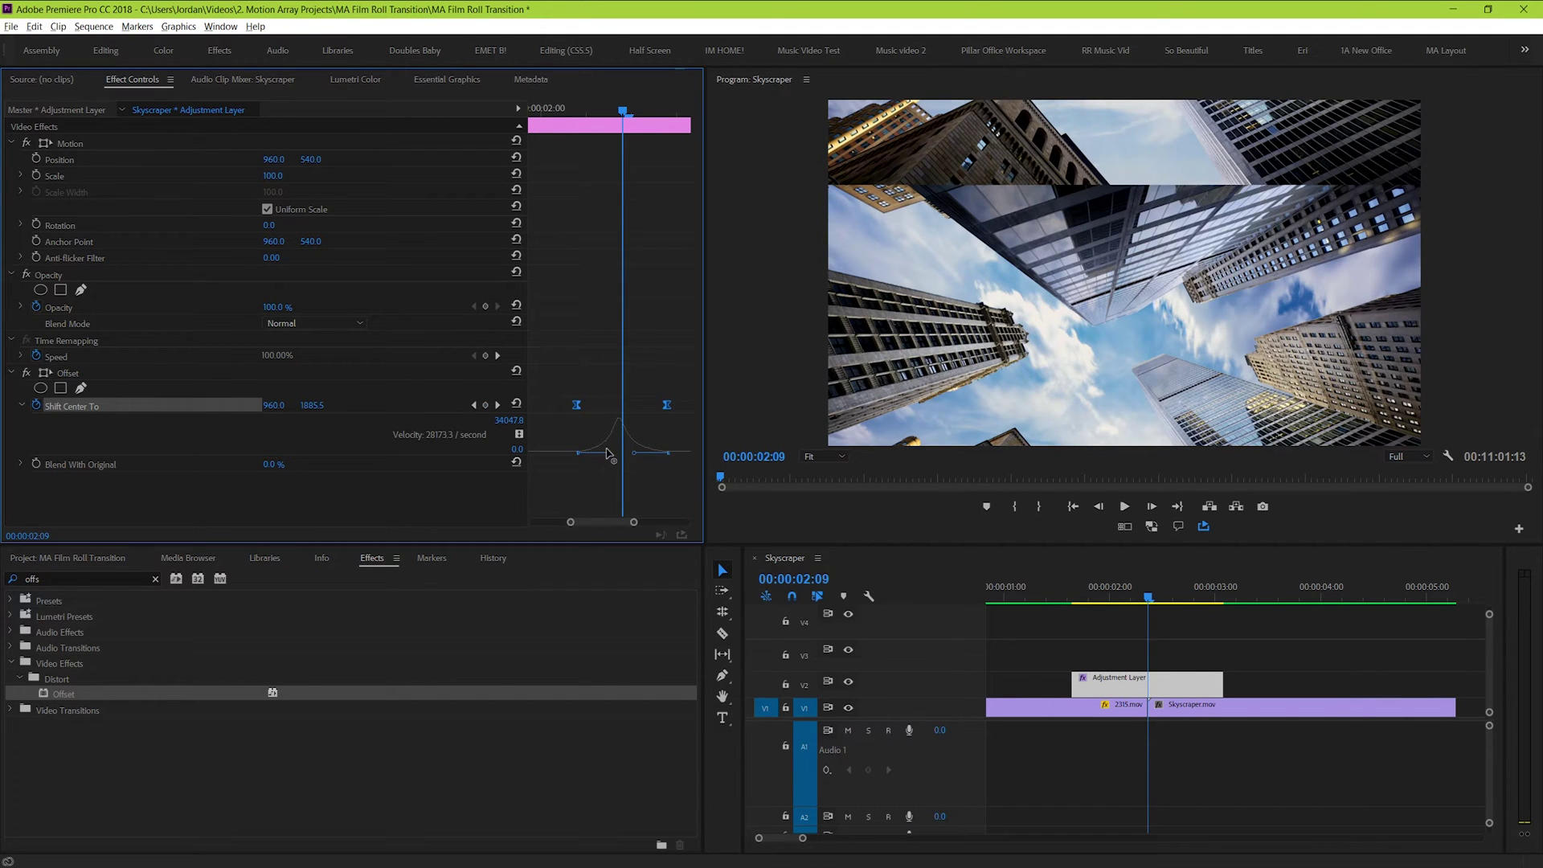
{"action": "left_click_drag", "start_coordinate": [609, 453], "coordinate": [614, 455]}
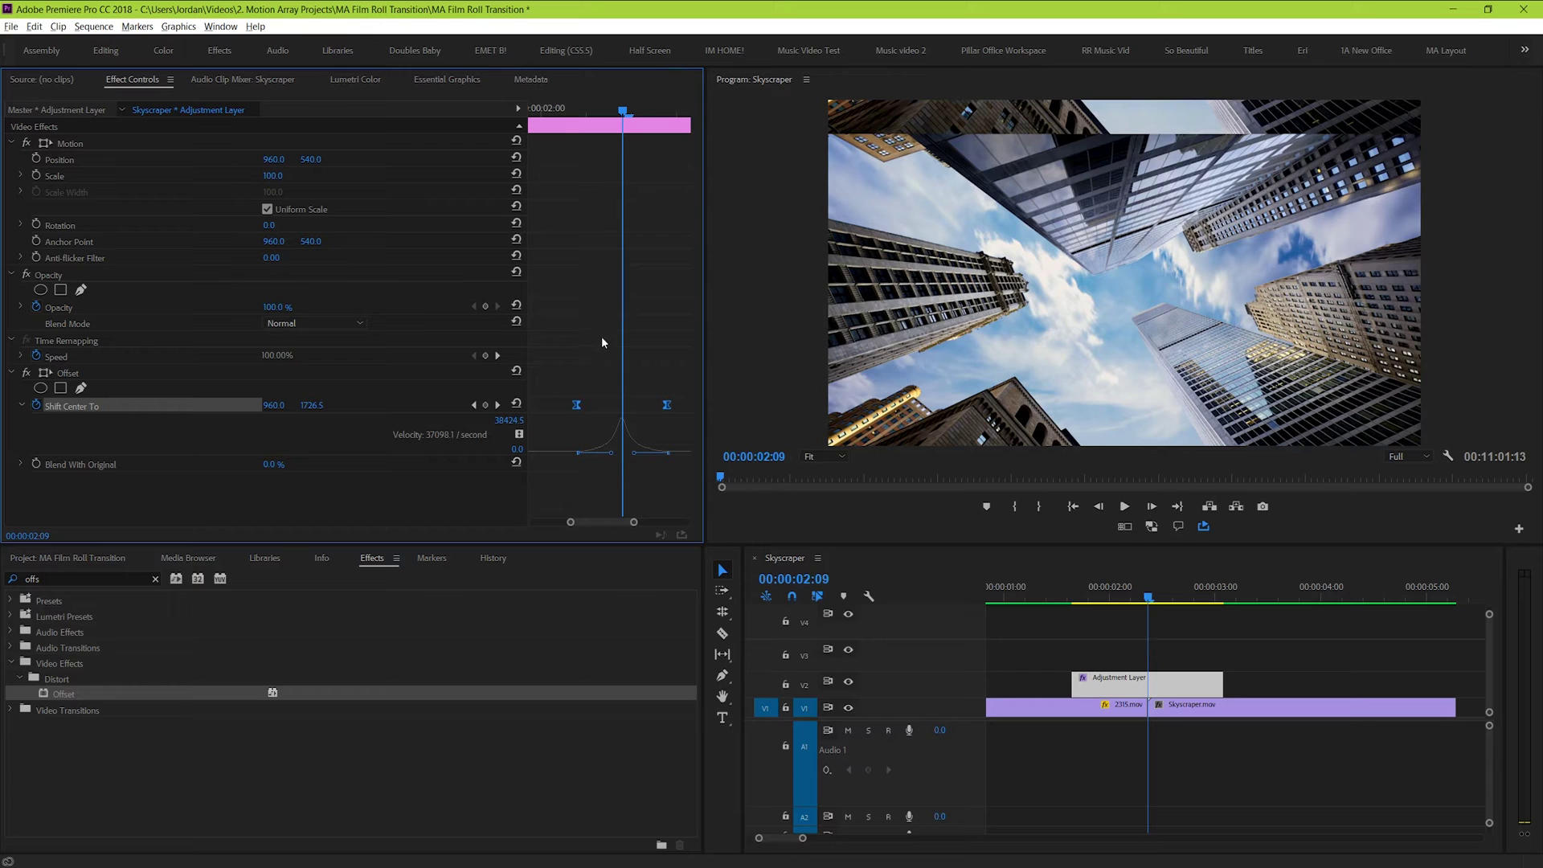
{"action": "left_click", "coordinate": [579, 112]}
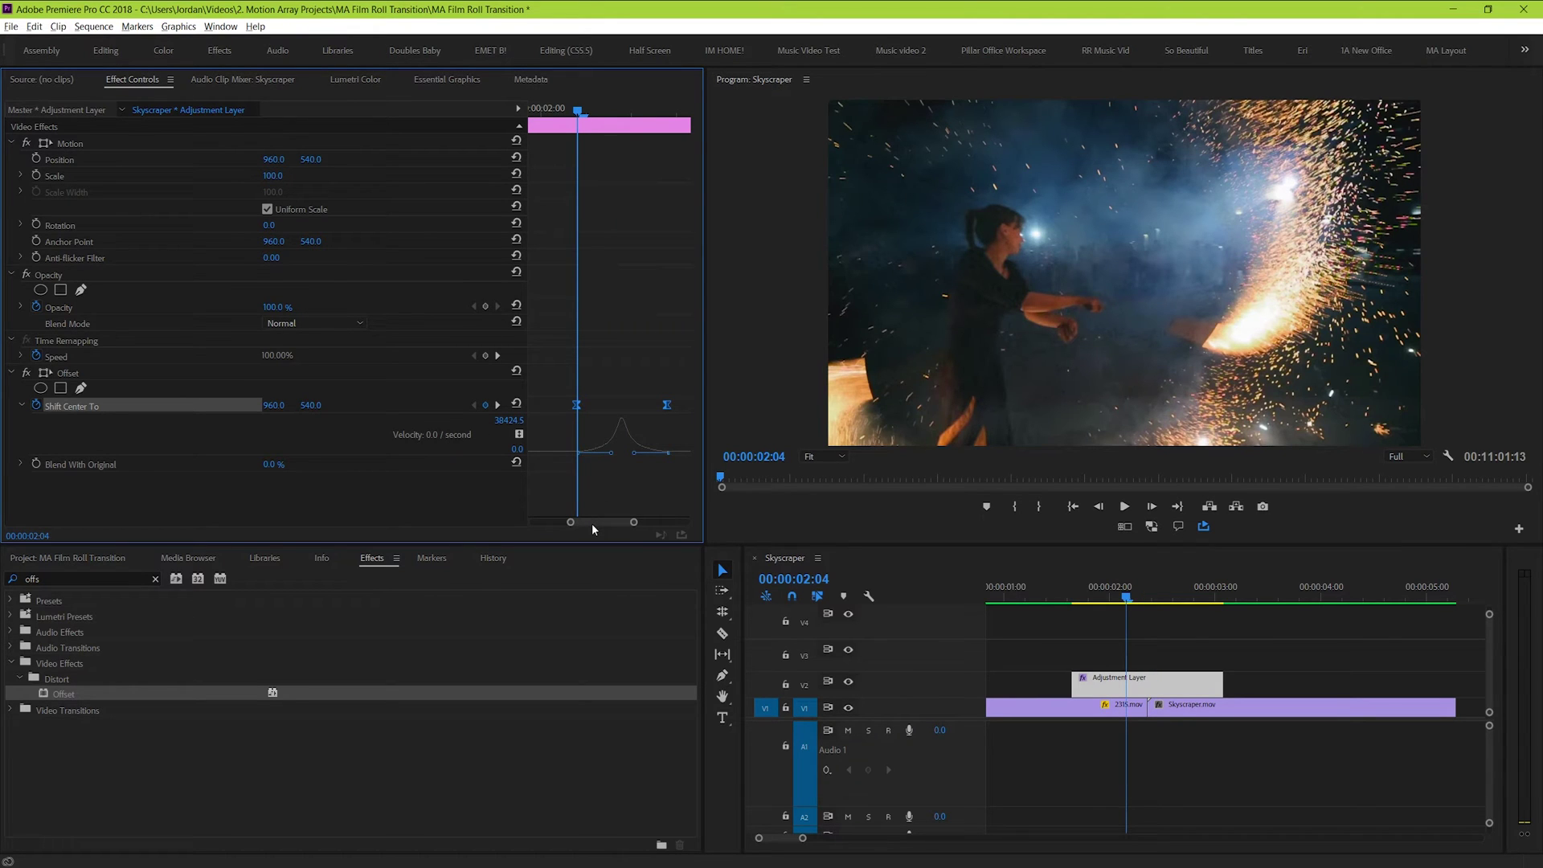
{"action": "key", "text": "space"}
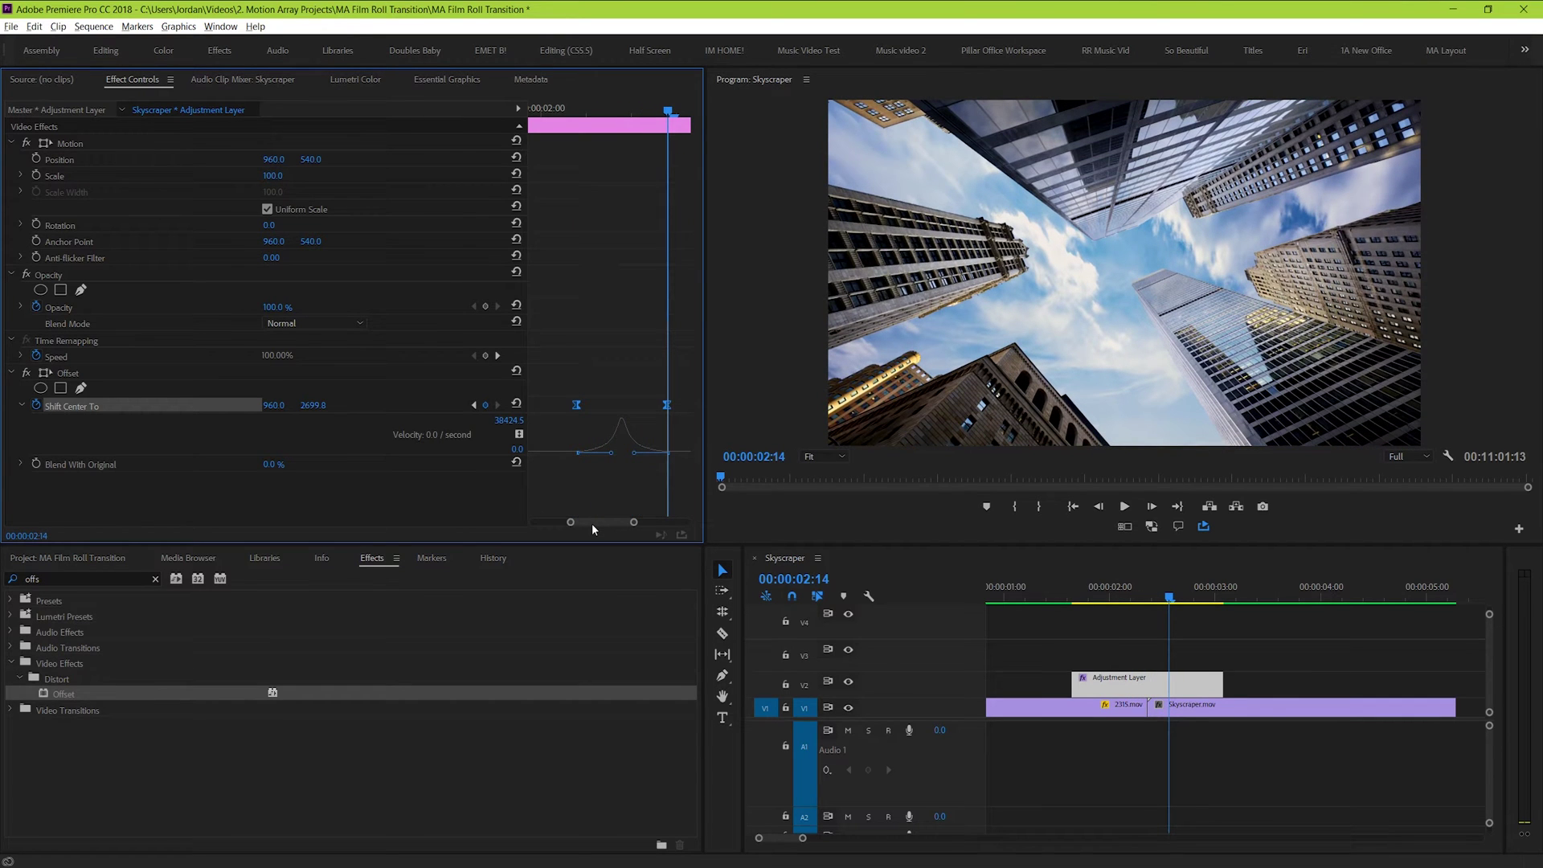
- Retime the Shift Center To keyframes by a frame, first keyframe onto 00:00:02:03
{"action": "key", "text": "Right"}
{"action": "left_click_drag", "start_coordinate": [667, 404], "coordinate": [676, 407]}
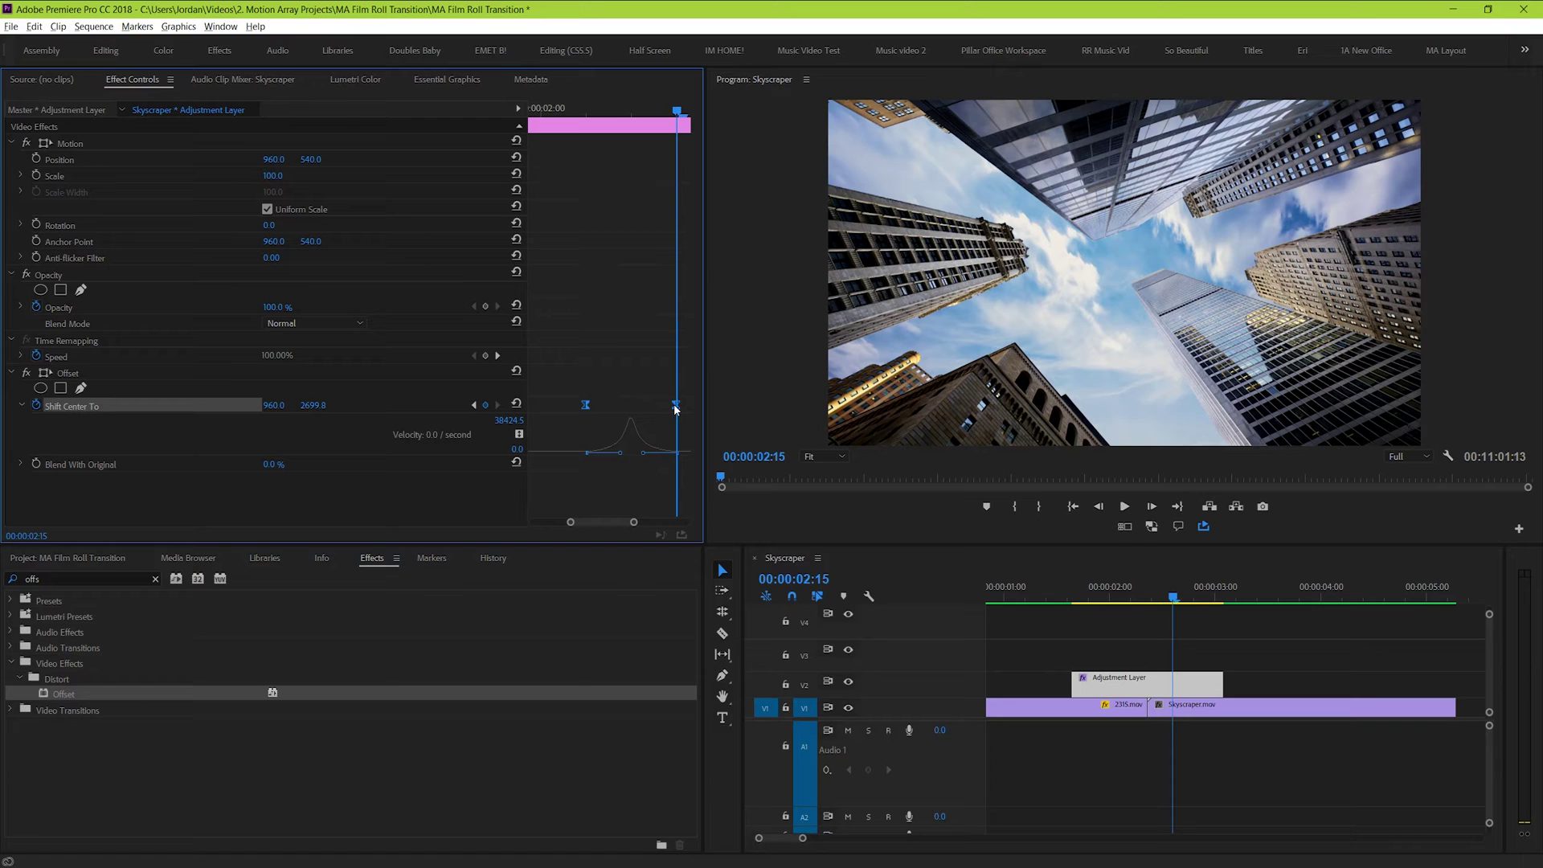
{"action": "left_click", "coordinate": [579, 108]}
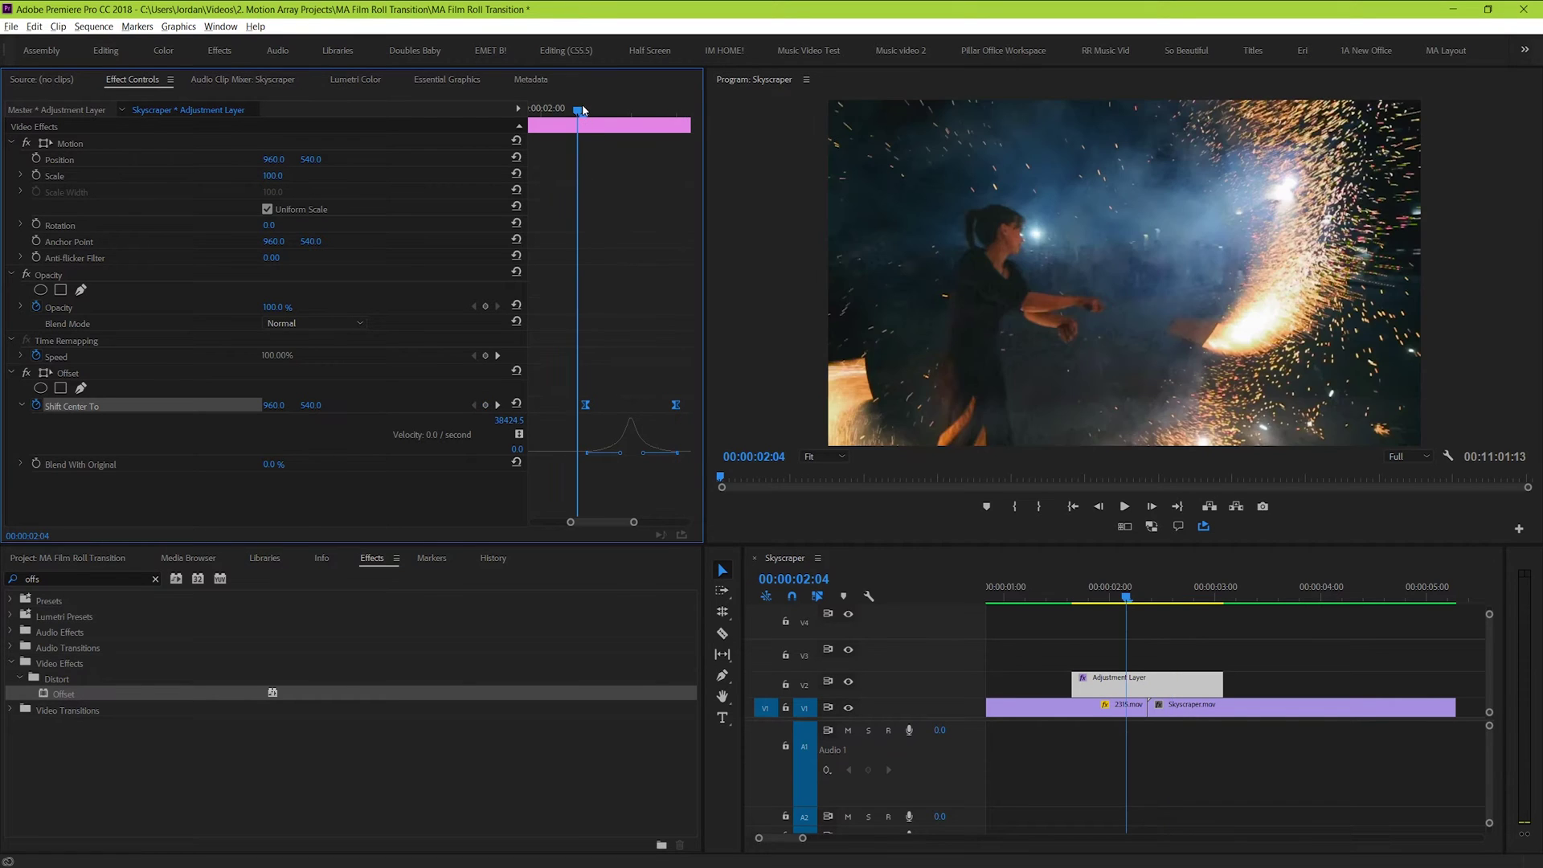
{"action": "key", "text": "Left"}
{"action": "left_click_drag", "start_coordinate": [586, 404], "coordinate": [568, 405]}
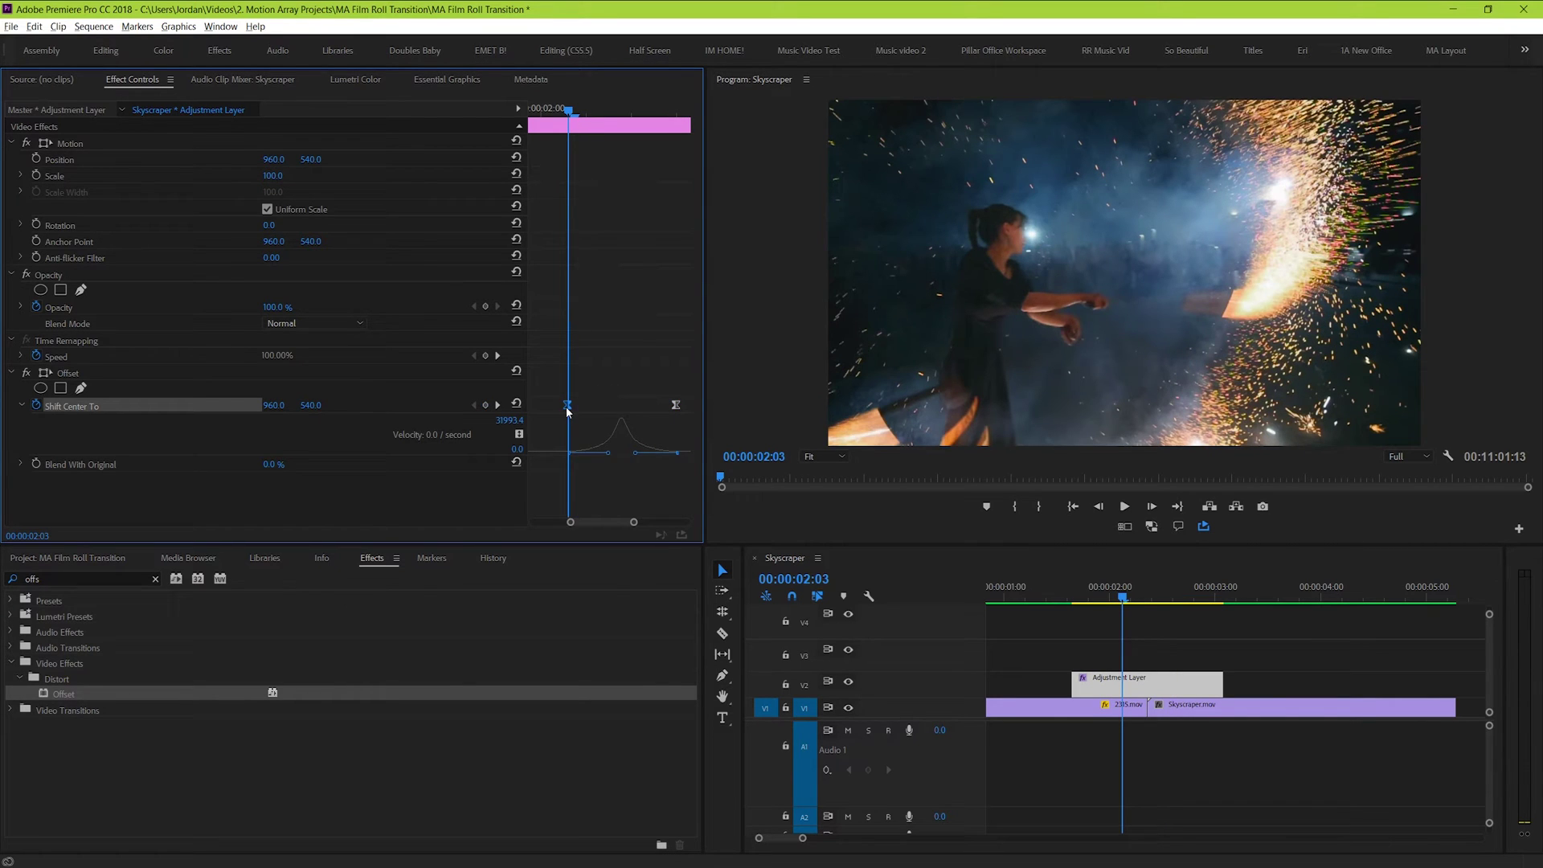
{"action": "key", "text": "Right"}
{"action": "key", "text": "Right"}
{"action": "key", "text": "Right"}
{"action": "key", "text": "Right"}
{"action": "key", "text": "Right"}
{"action": "key", "text": "Right"}
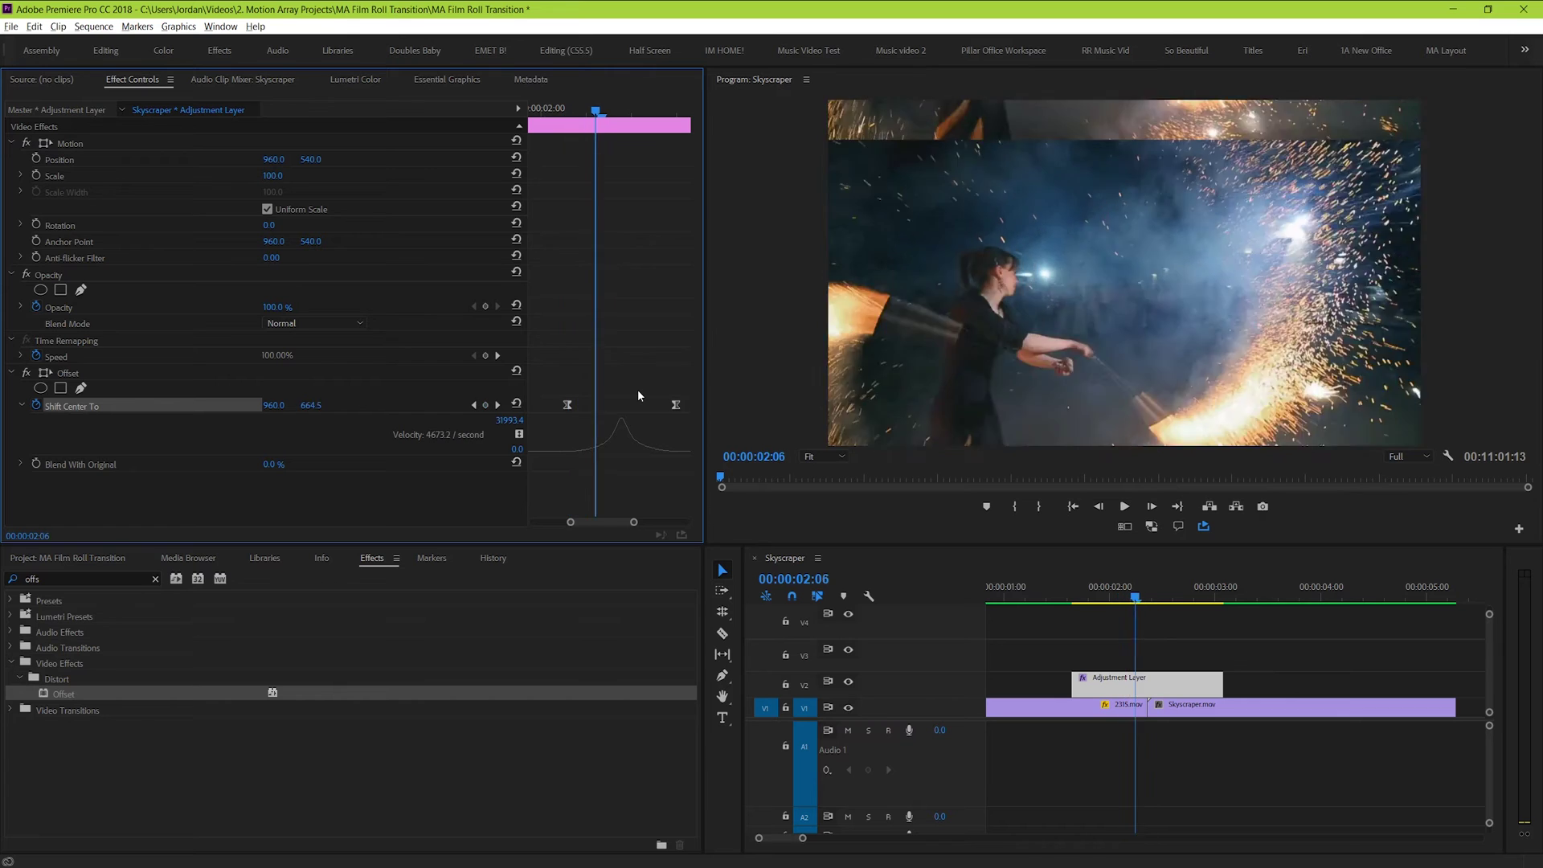
{"action": "key", "text": "Right"}
{"action": "key", "text": "Right"}
{"action": "key", "text": "Right"}
{"action": "key", "text": "Right"}
{"action": "key", "text": "Right"}
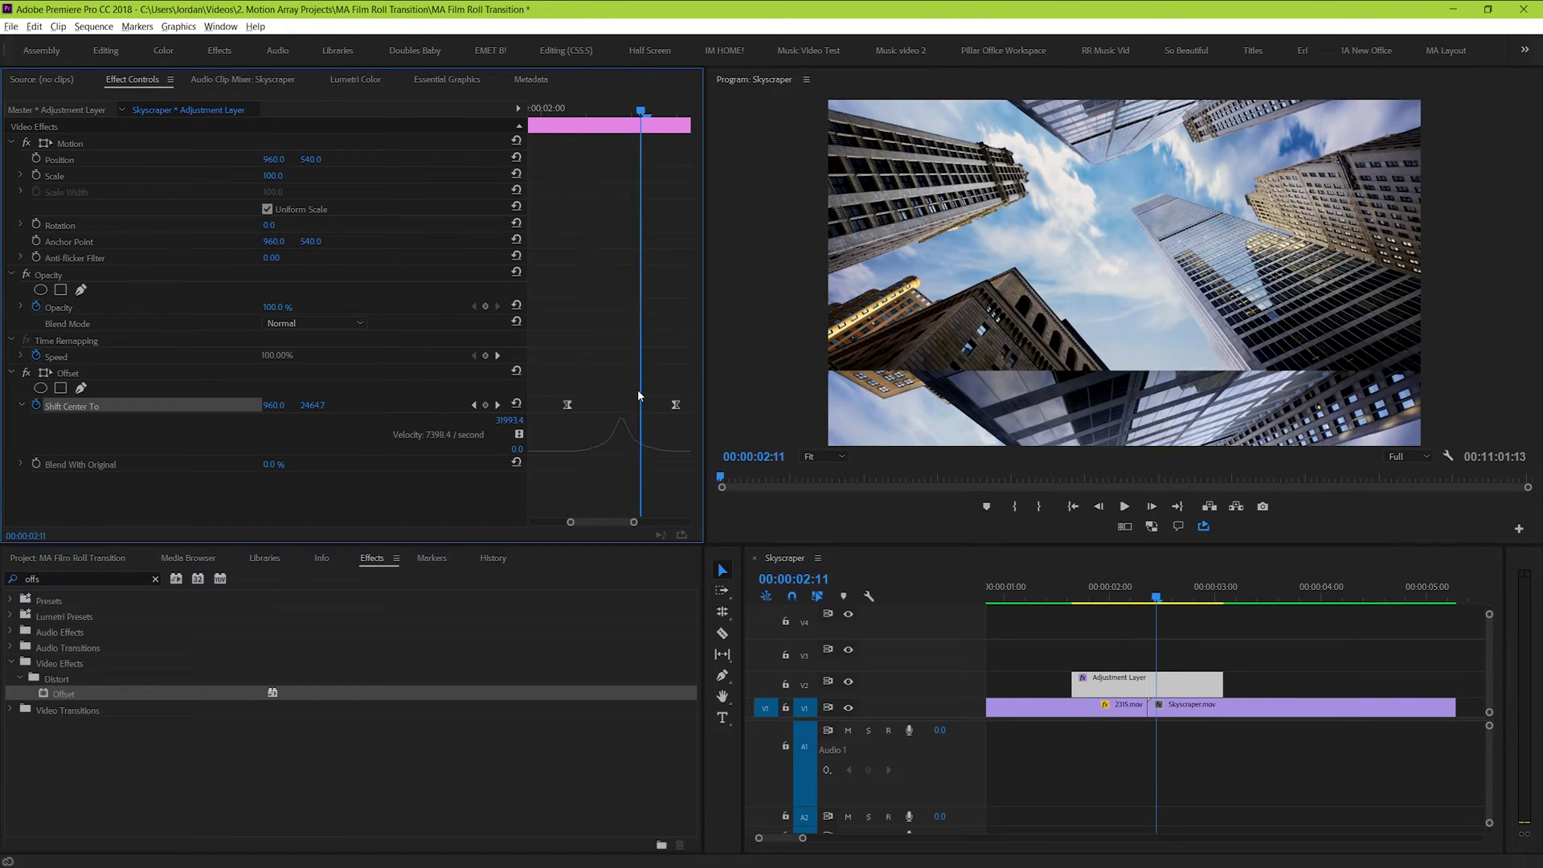
{"action": "key", "text": "Left"}
{"action": "key", "text": "Left"}
{"action": "key", "text": "Left"}
{"action": "key", "text": "Left"}
{"action": "key", "text": "Left"}
{"action": "key", "text": "Left"}
{"action": "key", "text": "Left"}
{"action": "key", "text": "Left"}
{"action": "key", "text": "Left"}
{"action": "key", "text": "Left"}
{"action": "key", "text": "Left"}
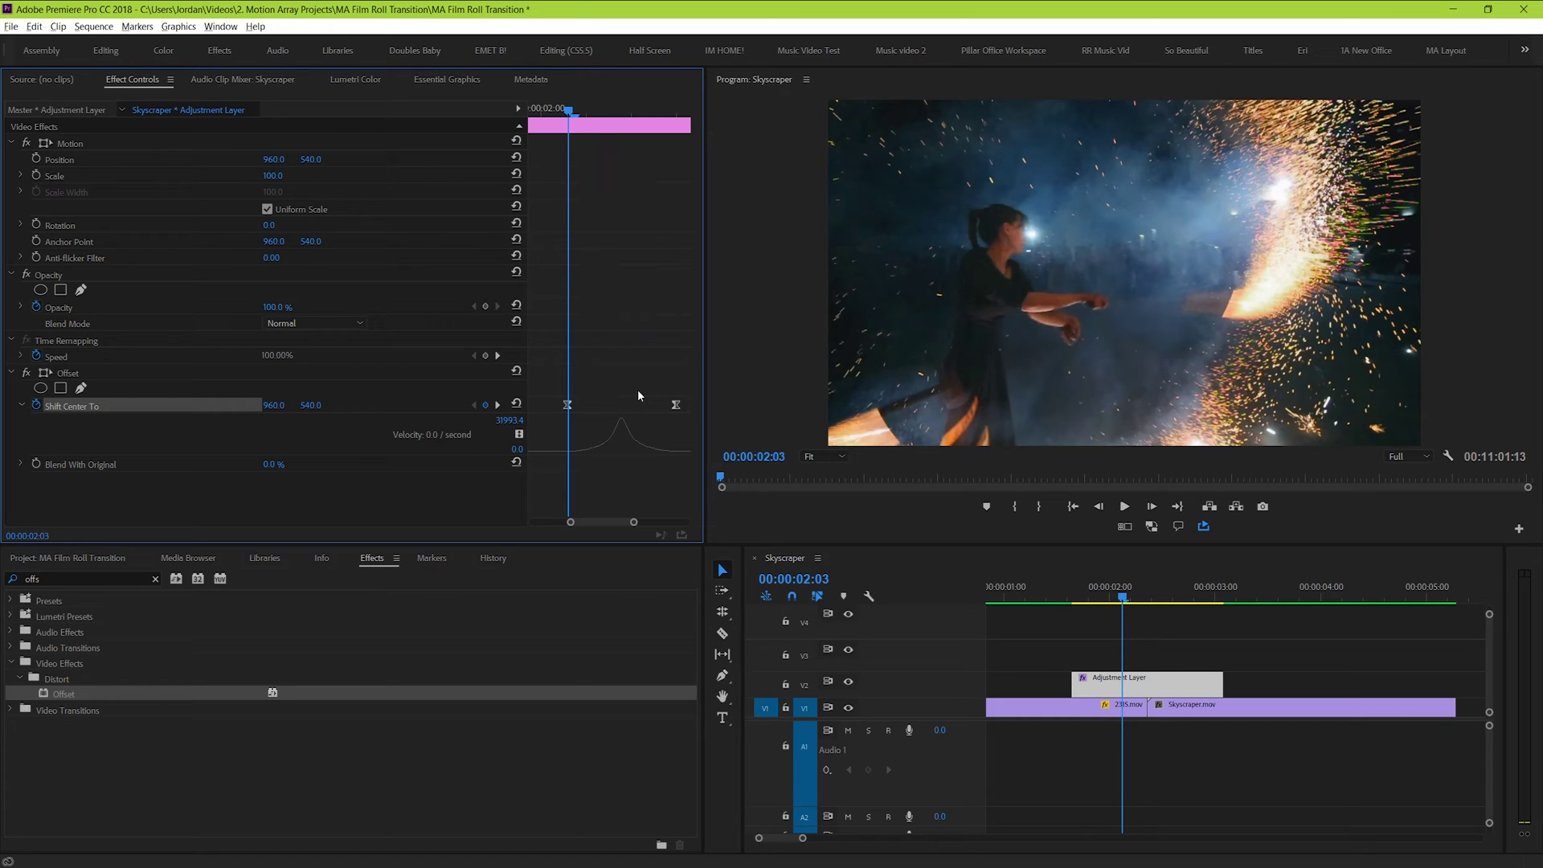
- Shift both Shift Center To keyframes slightly earlier and step through the roll to 00:00:02:14
{"action": "left_click", "coordinate": [1150, 595]}
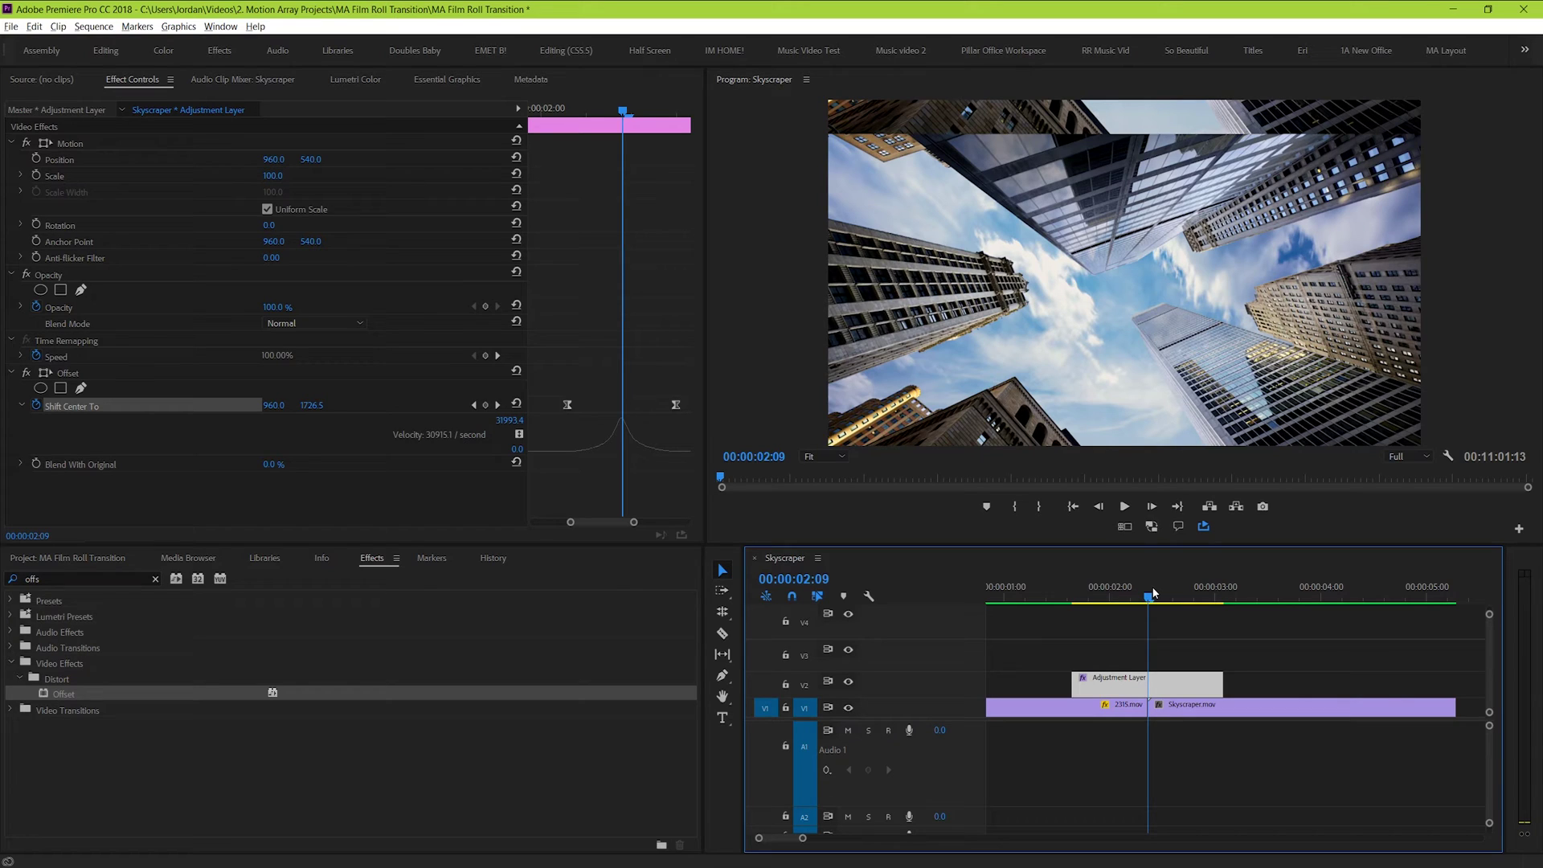
{"action": "left_click_drag", "start_coordinate": [685, 375], "coordinate": [528, 412]}
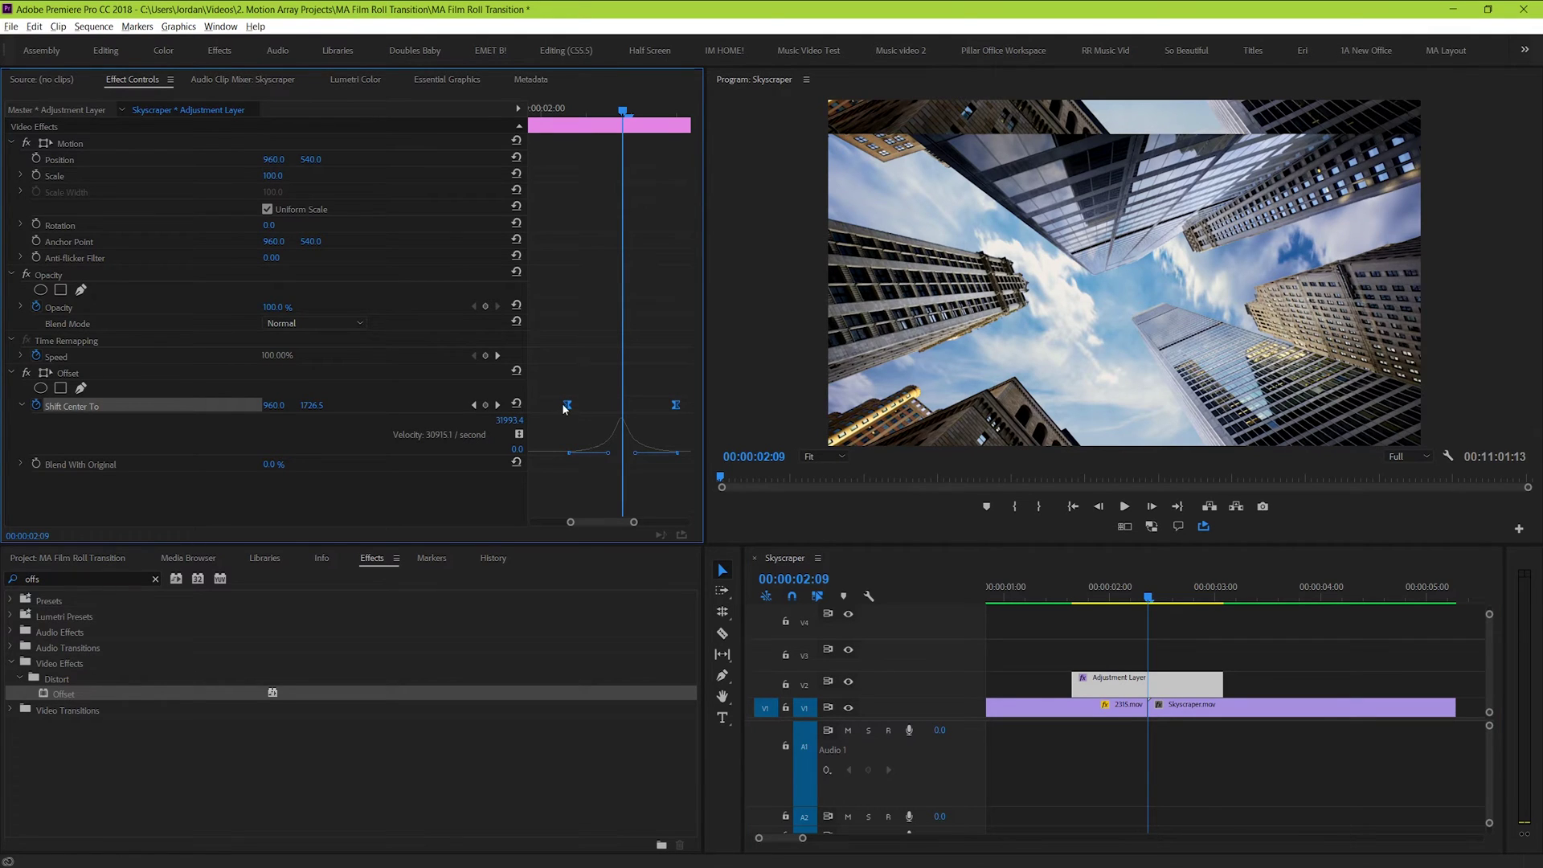
{"action": "mouse_move", "coordinate": [567, 405]}
{"action": "left_mouse_down"}
{"action": "mouse_move", "coordinate": [549, 413]}
{"action": "mouse_move", "coordinate": [569, 413]}
{"action": "left_mouse_up"}
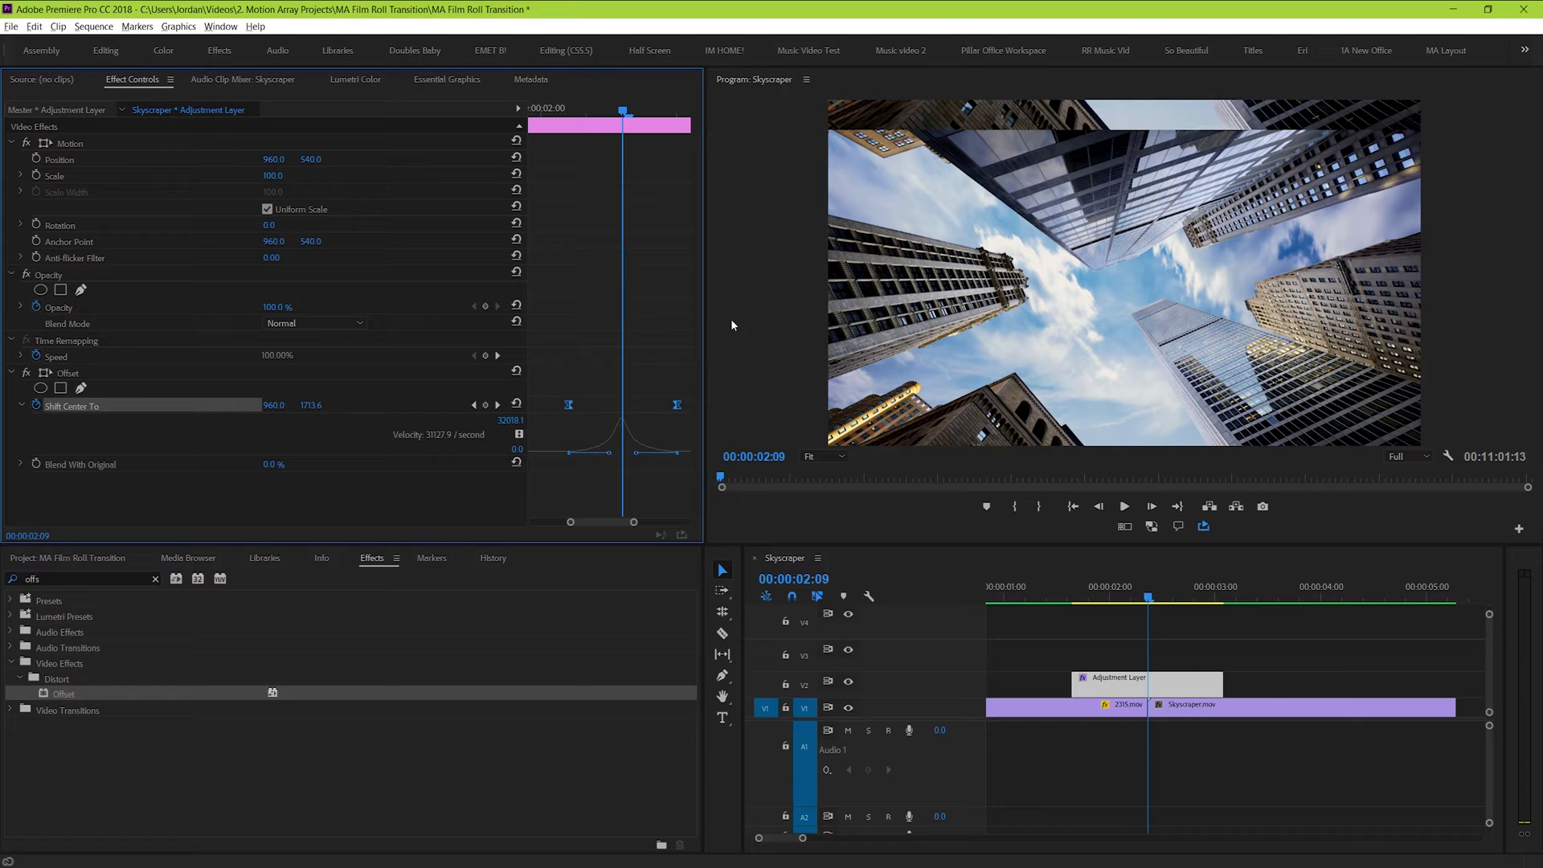
{"action": "left_click", "coordinate": [664, 318]}
{"action": "key", "text": "Left"}
{"action": "key", "text": "Left"}
{"action": "key", "text": "Left"}
{"action": "key", "text": "Left"}
{"action": "key", "text": "Left"}
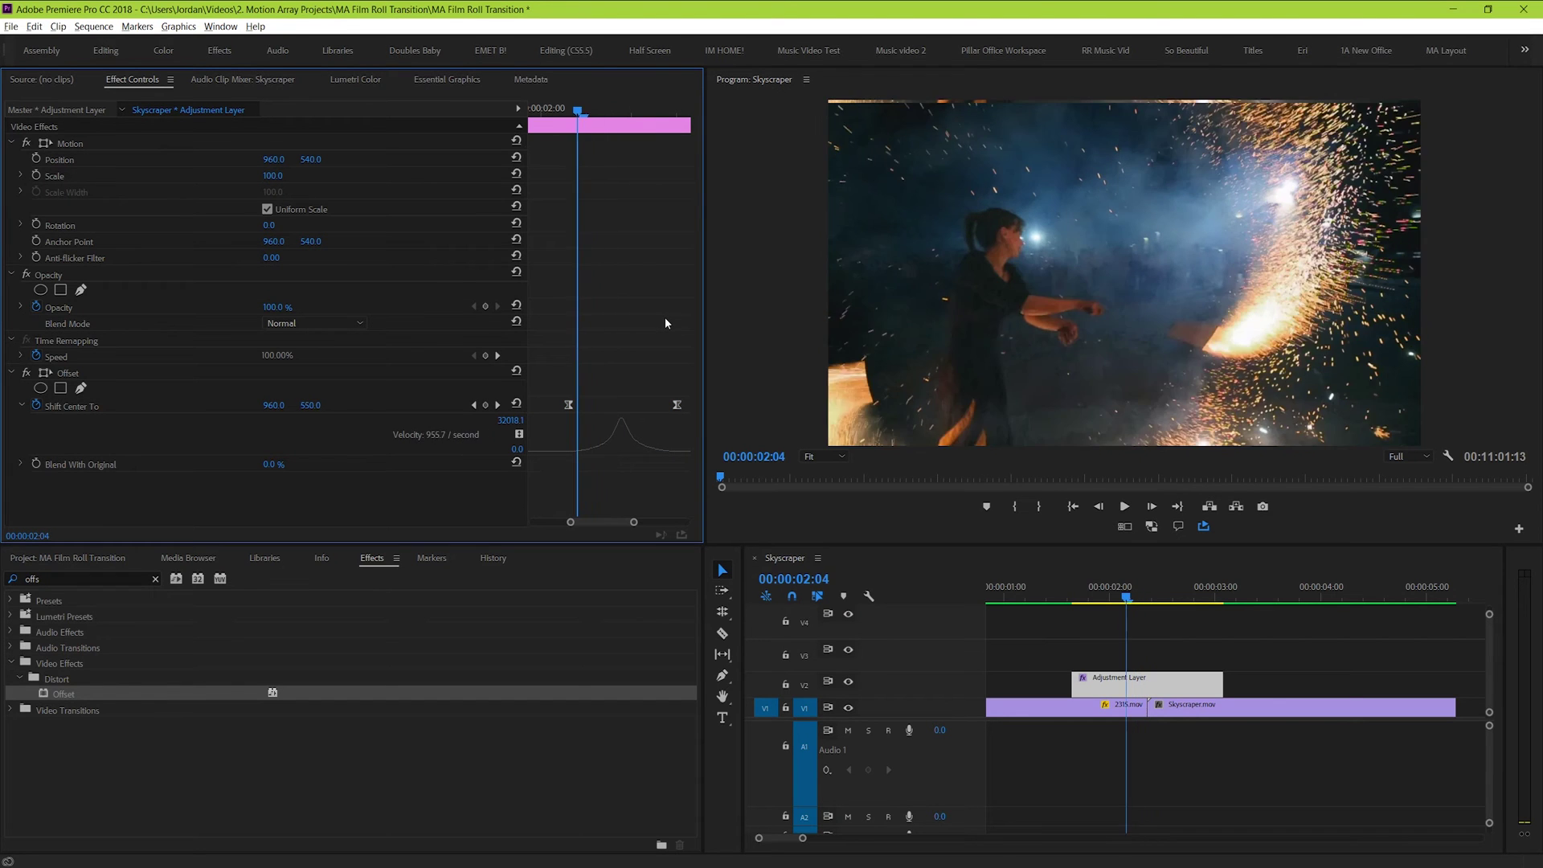
{"action": "key", "text": "Right"}
{"action": "key", "text": "Right"}
{"action": "key", "text": "Right"}
{"action": "key", "text": "Right"}
{"action": "key", "text": "Right"}
{"action": "key", "text": "Right"}
{"action": "key", "text": "Right"}
{"action": "key", "text": "Right"}
{"action": "key", "text": "Right"}
{"action": "key", "text": "Right"}
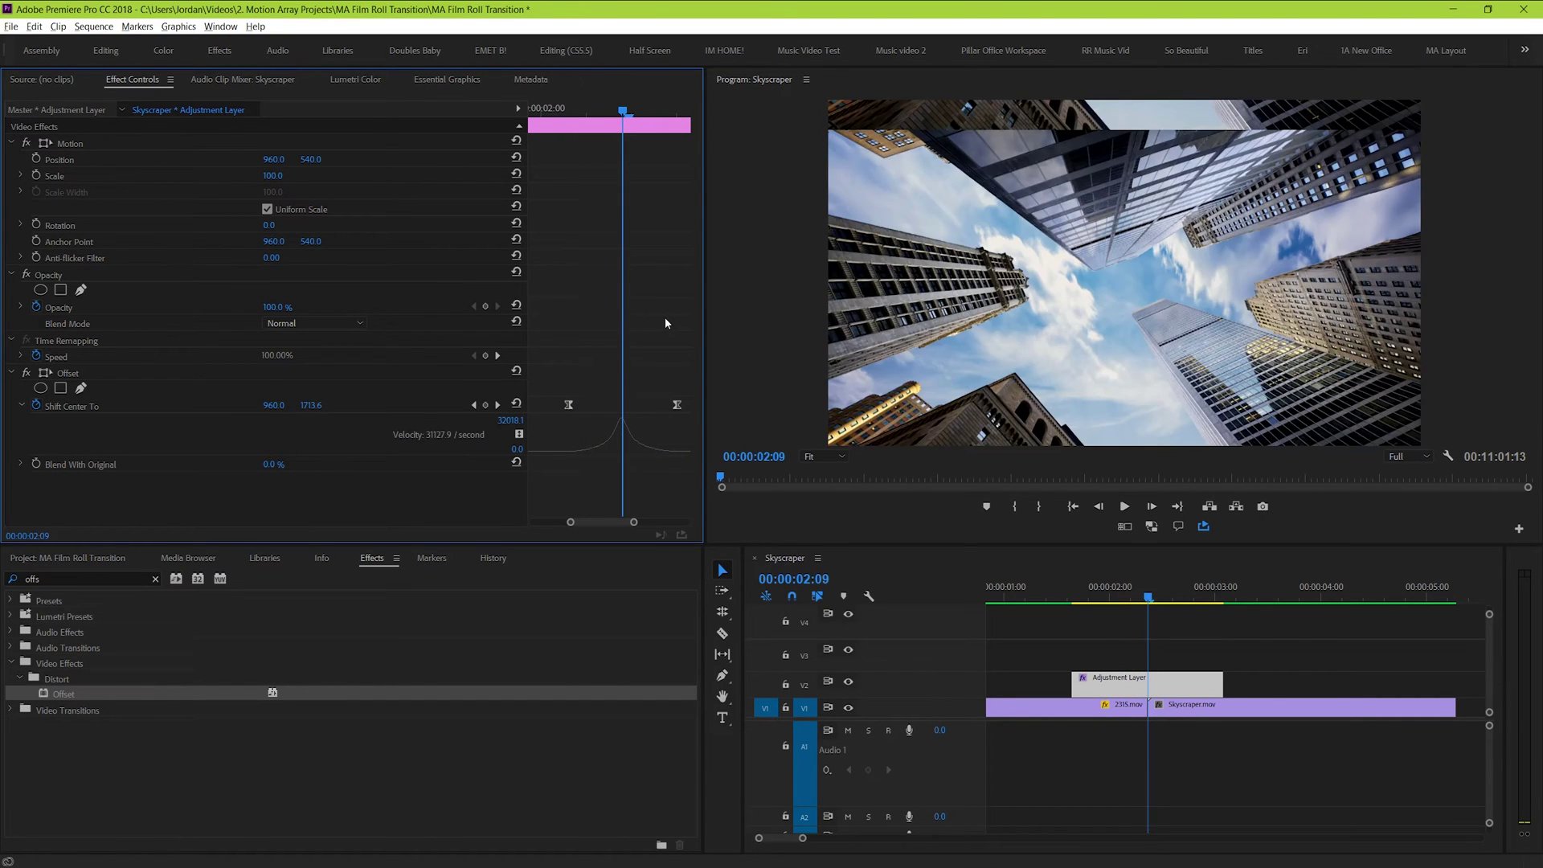
{"action": "key", "text": "Right"}
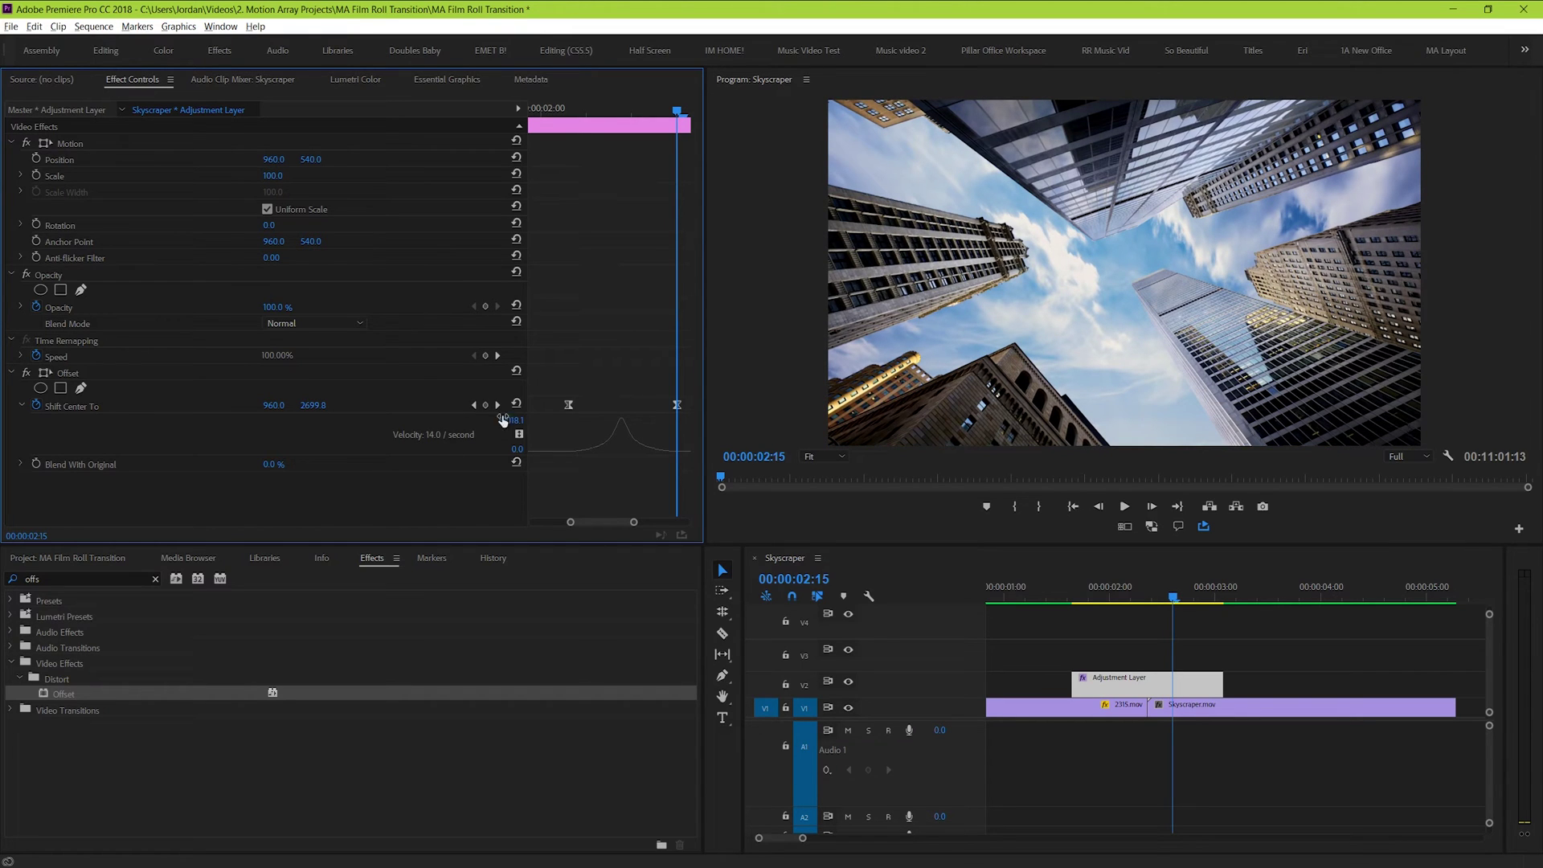
- Search effects for 'direction' and apply Directional Blur to the Adjustment Layer clip
{"action": "left_click", "coordinate": [155, 579]}
{"action": "left_click", "coordinate": [120, 578]}
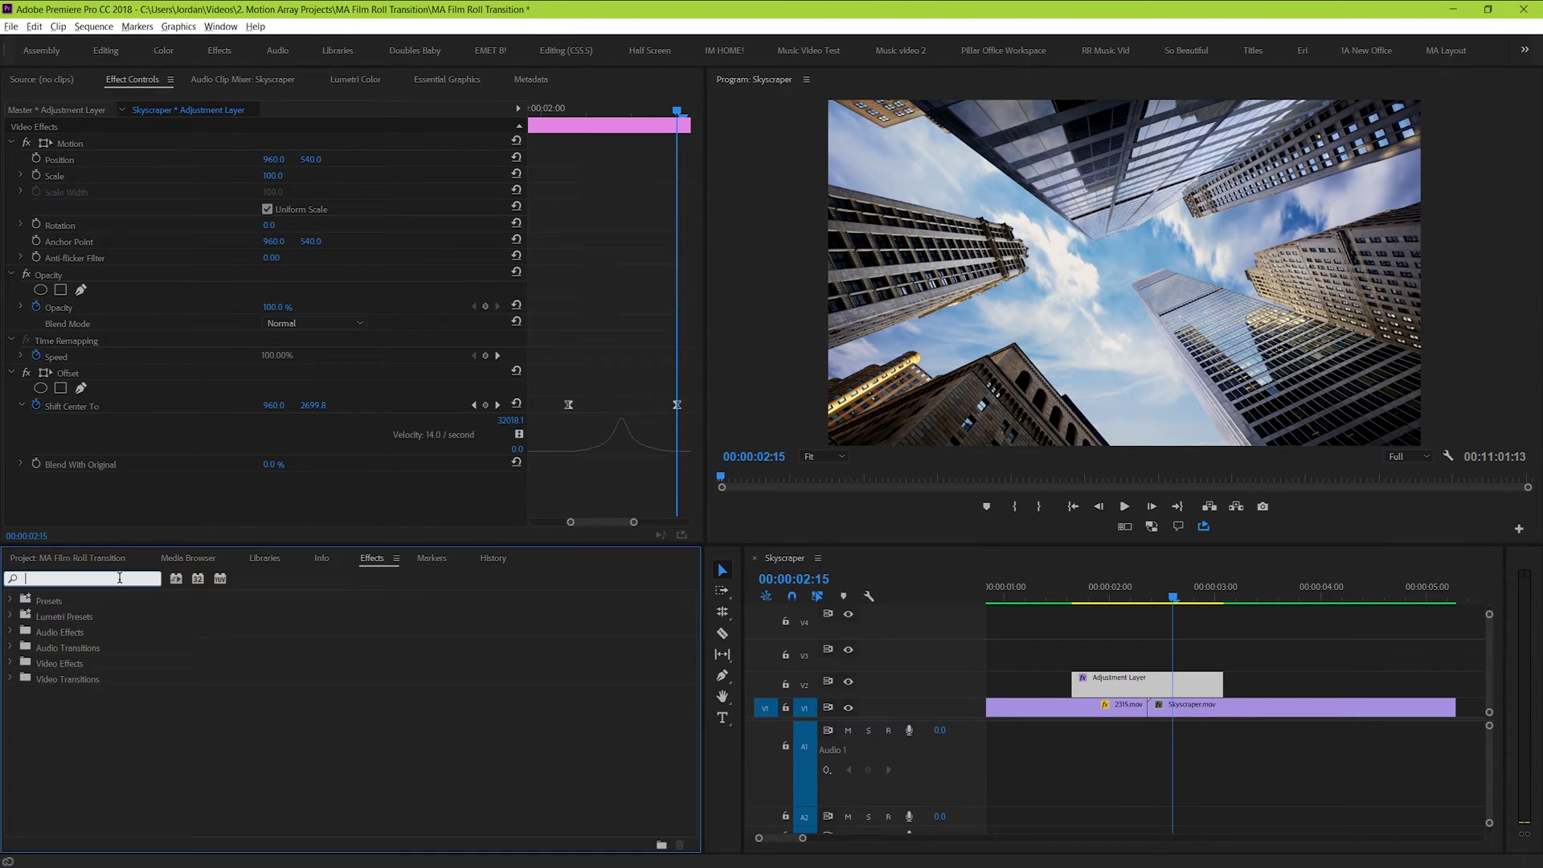
{"action": "type", "text": "direction"}
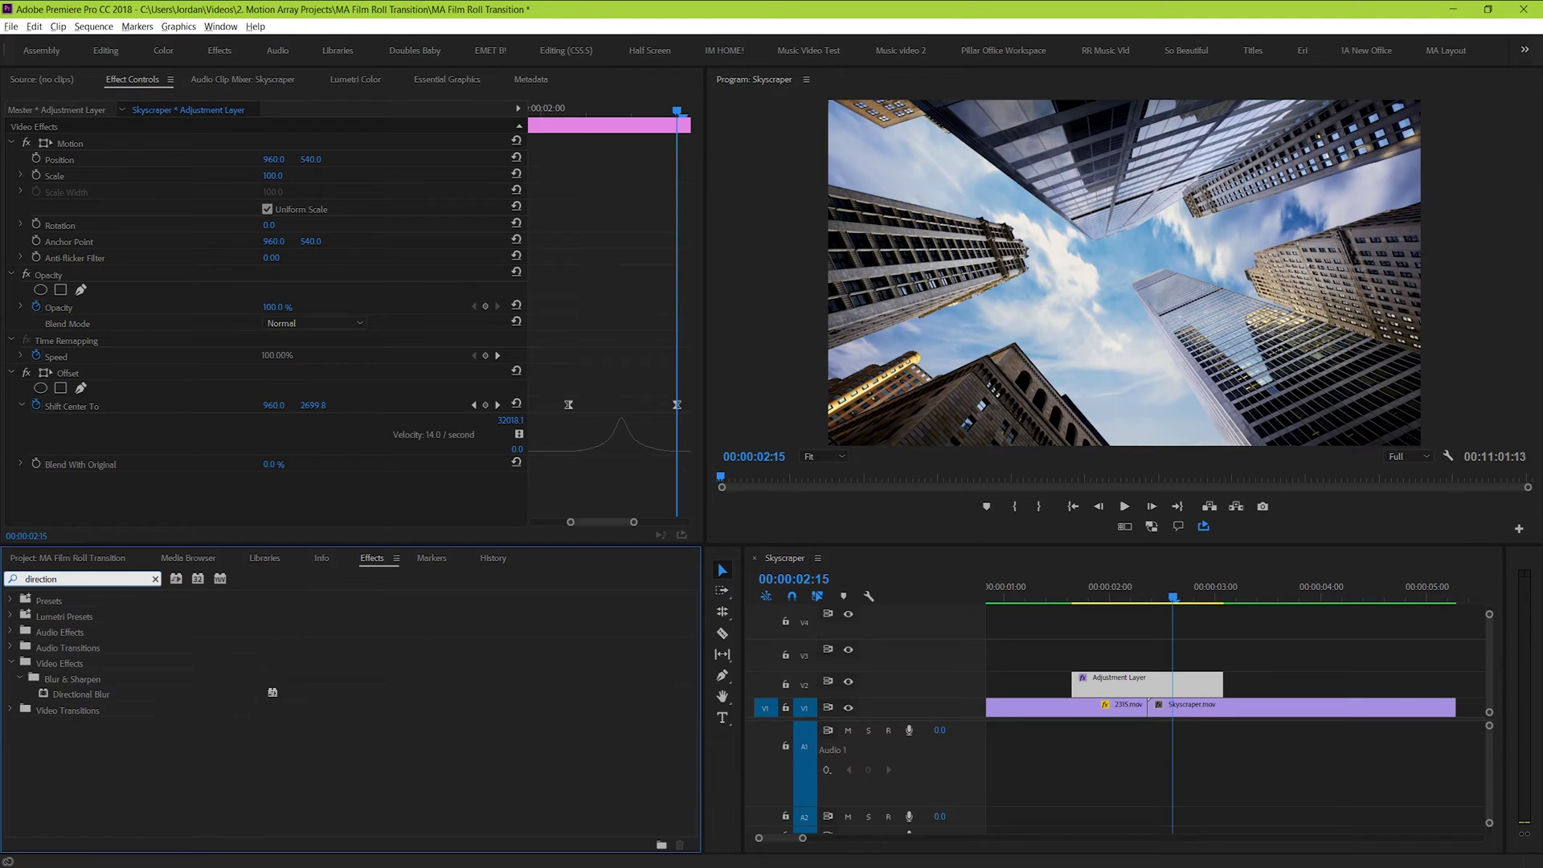
{"action": "left_click_drag", "start_coordinate": [98, 690], "coordinate": [1142, 698]}
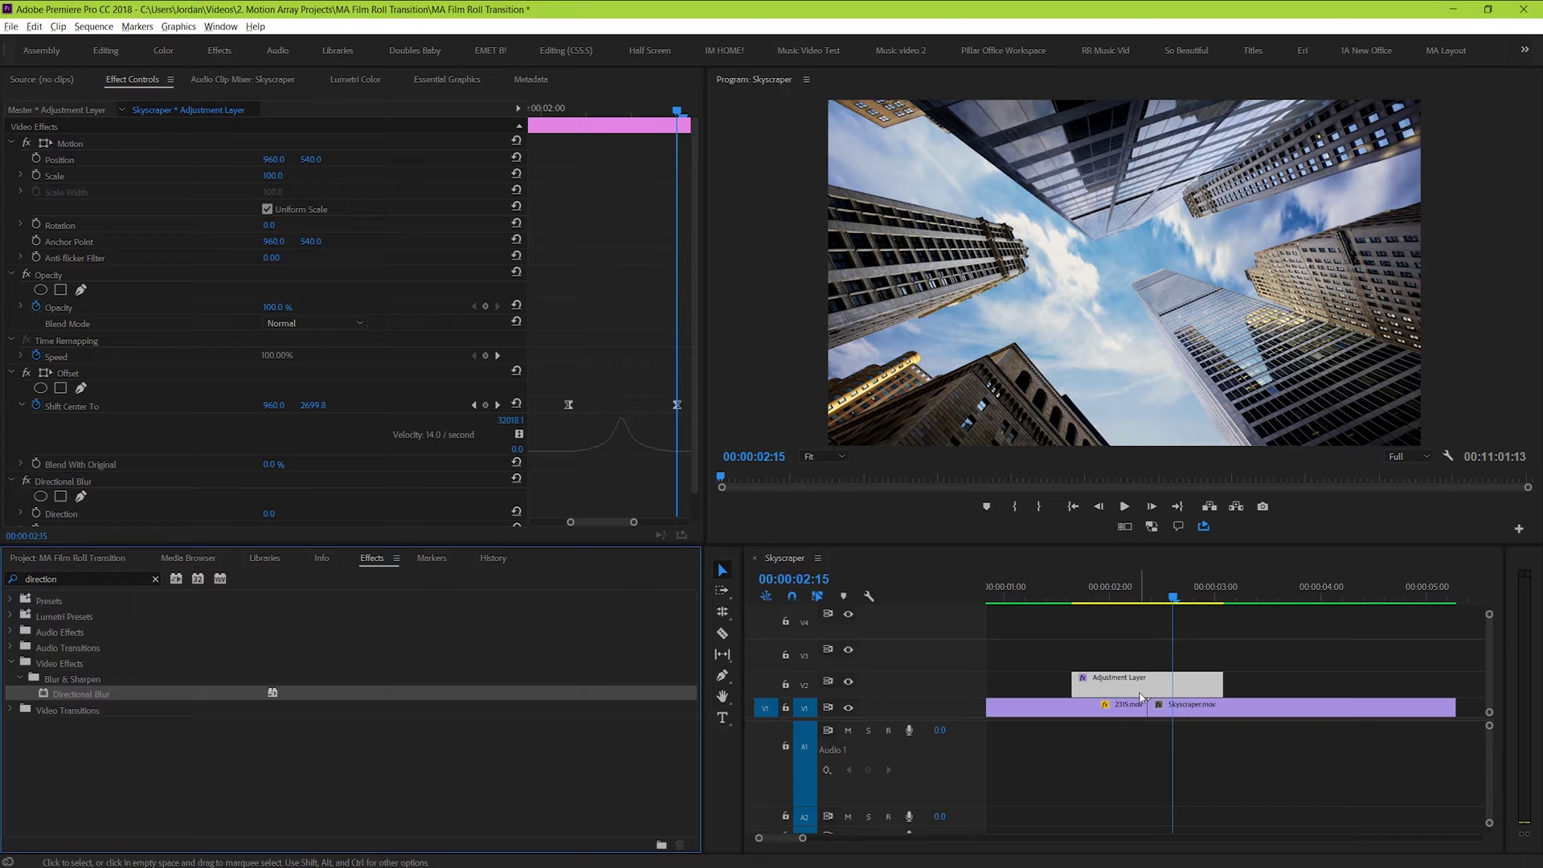
{"action": "scroll", "coordinate": [684, 483], "scroll_direction": "down", "scroll_amount": 1}
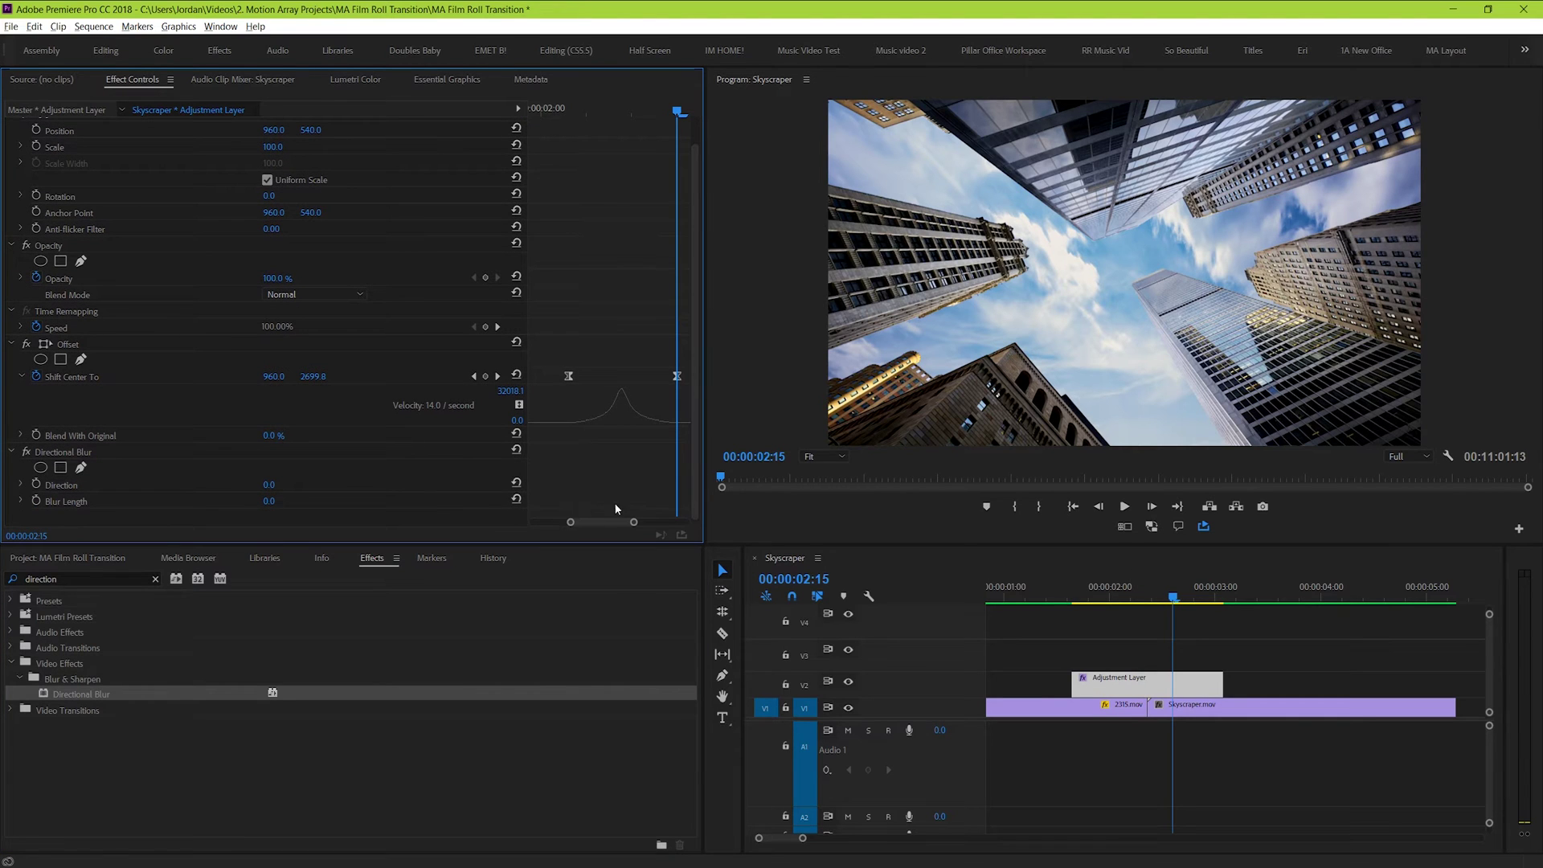
- Set Directional Blur Length to 25, trying Direction 90° before reverting to 0°
{"action": "mouse_move", "coordinate": [269, 501]}
{"action": "left_mouse_down"}
{"action": "mouse_move", "coordinate": [377, 500]}
{"action": "mouse_move", "coordinate": [275, 501]}
{"action": "left_mouse_up"}
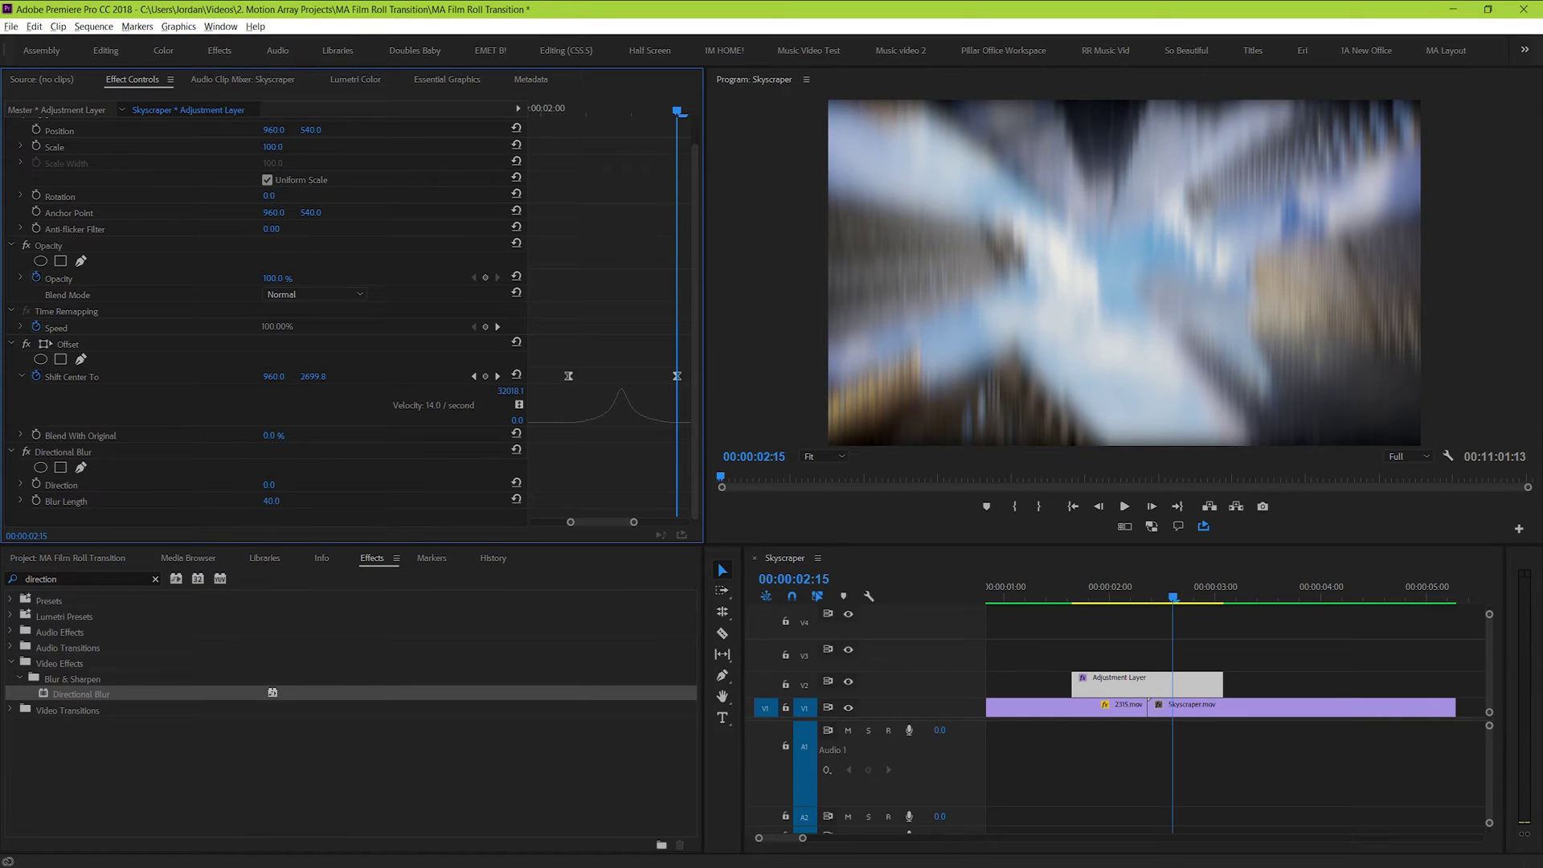
{"action": "left_click", "coordinate": [282, 501]}
{"action": "type", "text": "25"}
{"action": "key", "text": "Return"}
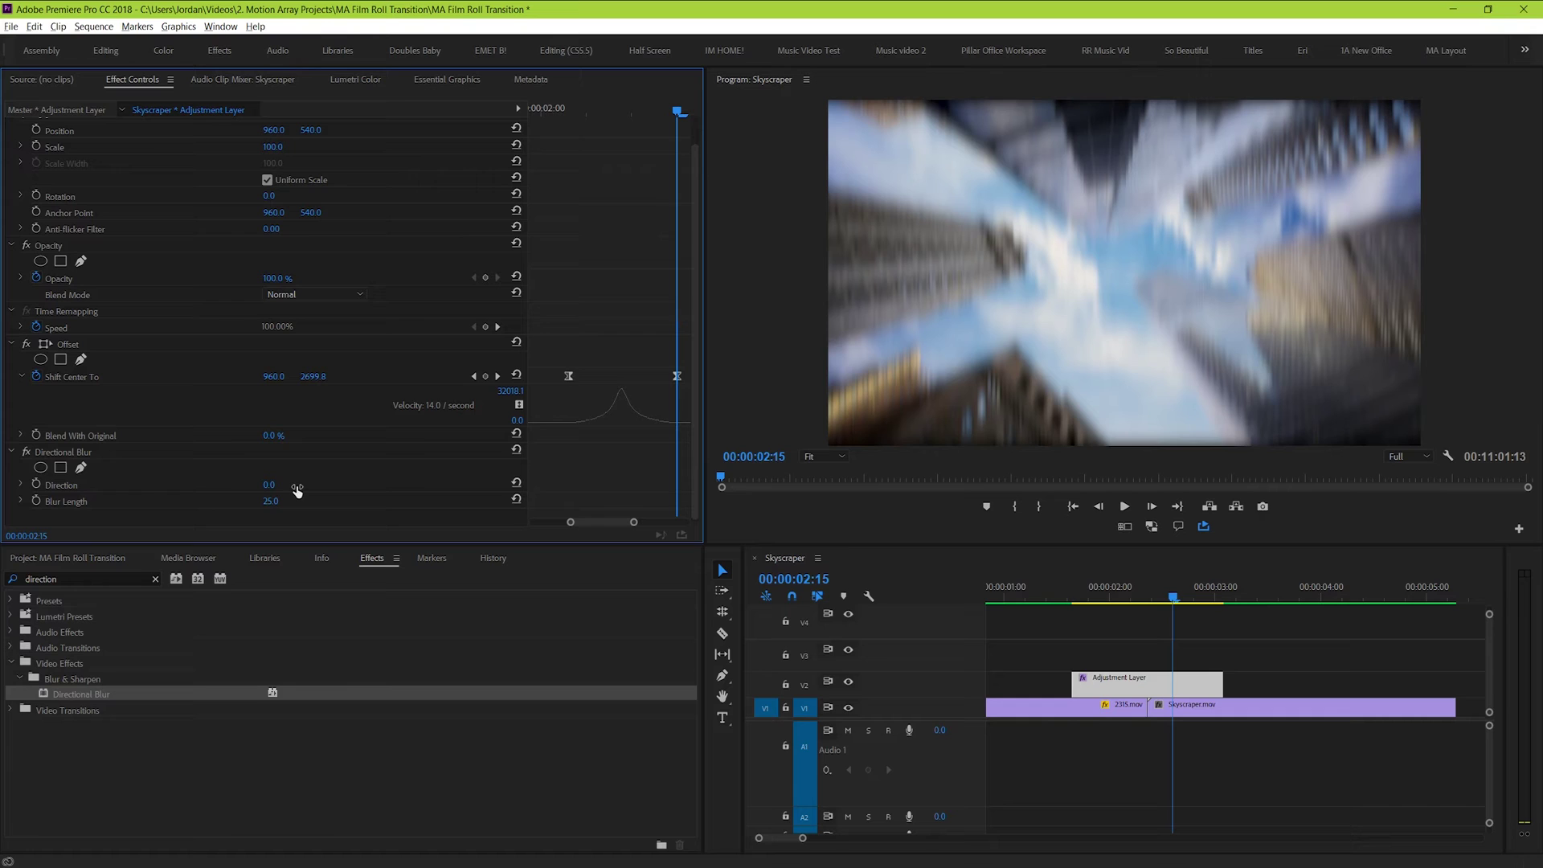
{"action": "left_click", "coordinate": [268, 485]}
{"action": "type", "text": "90"}
{"action": "key", "text": "Return"}
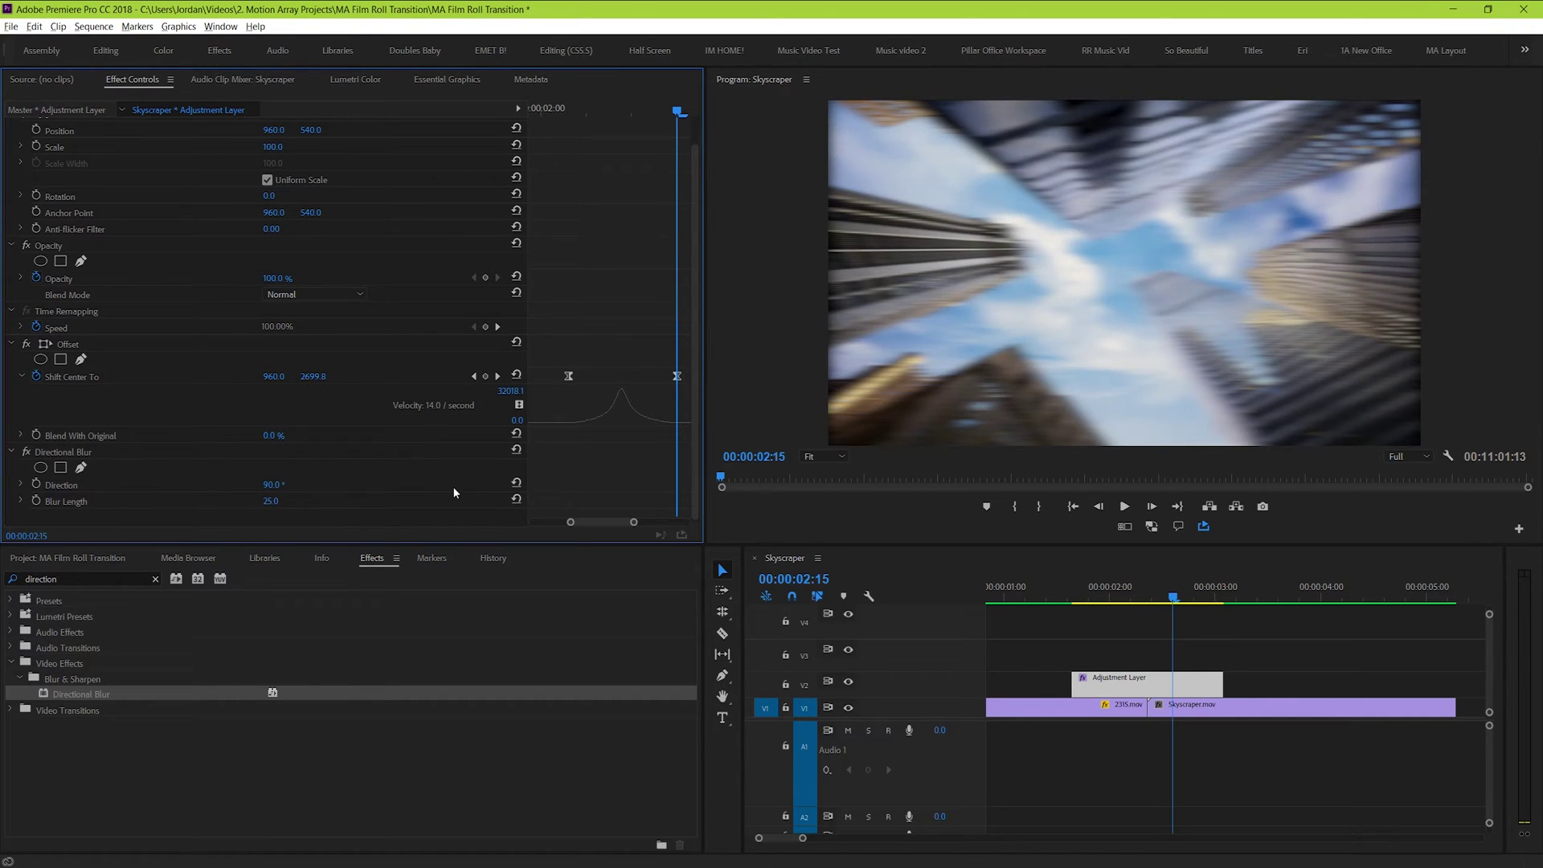
{"action": "key", "text": "ctrl+z"}
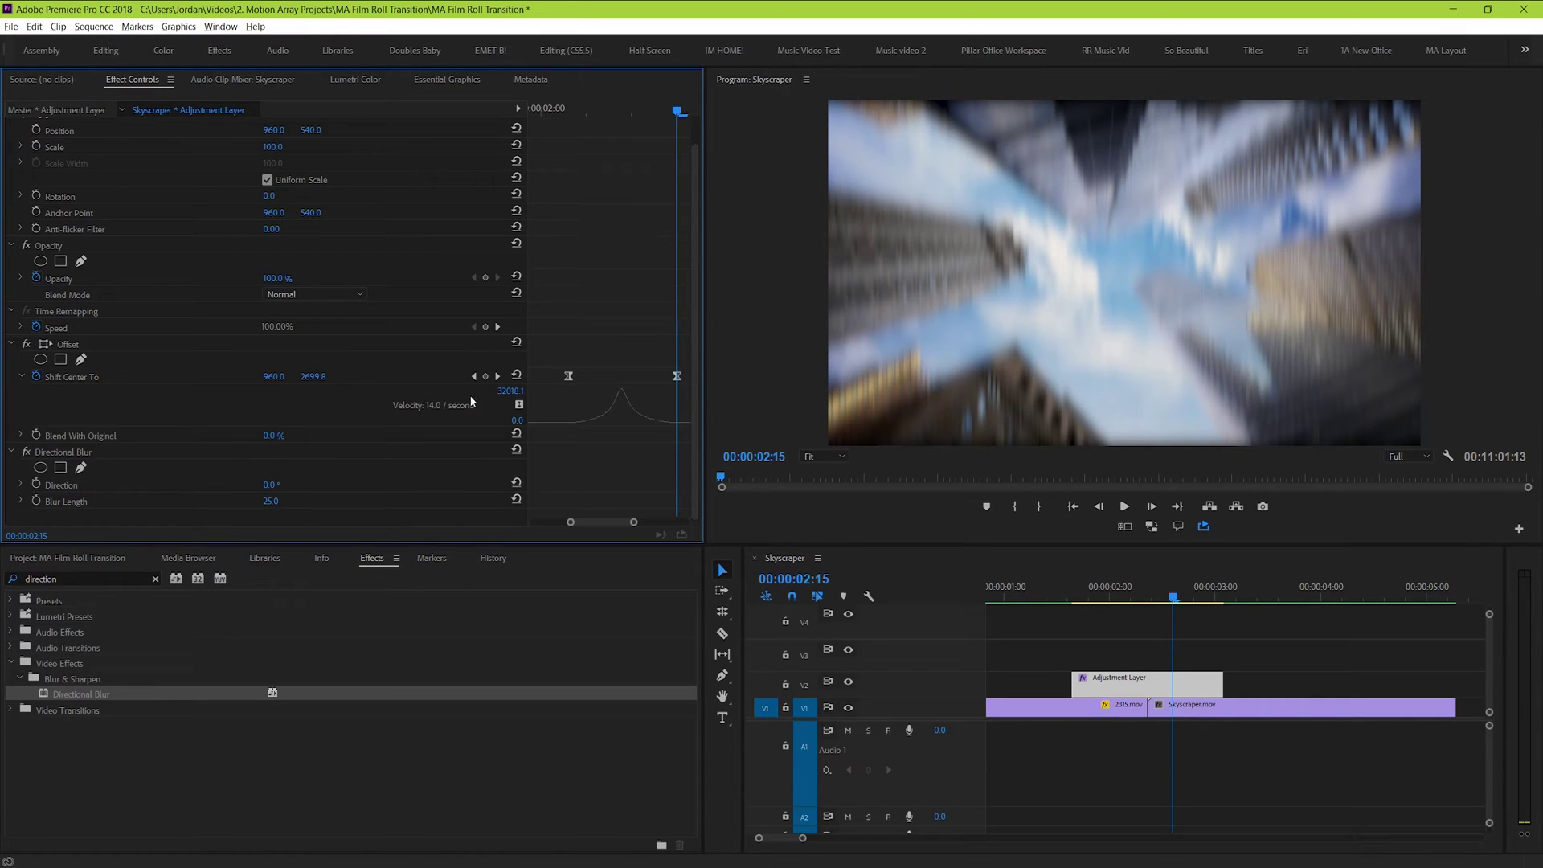
- Keyframe Blur Length at 0 on both transition ends, raised to about 27 at 00:00:02:09
{"action": "left_click", "coordinate": [568, 109]}
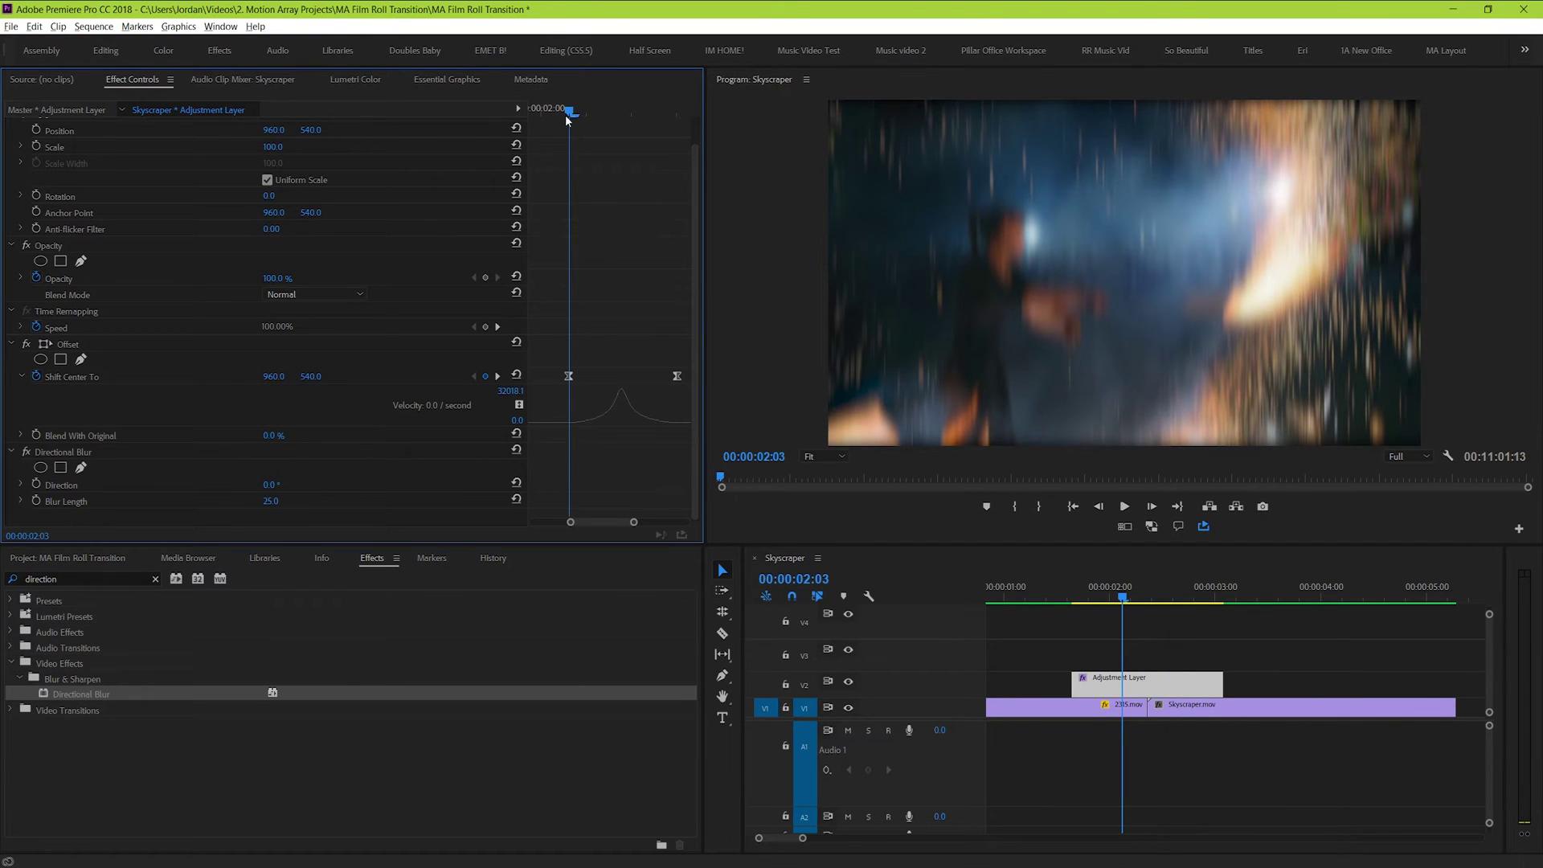
{"action": "left_click", "coordinate": [35, 500]}
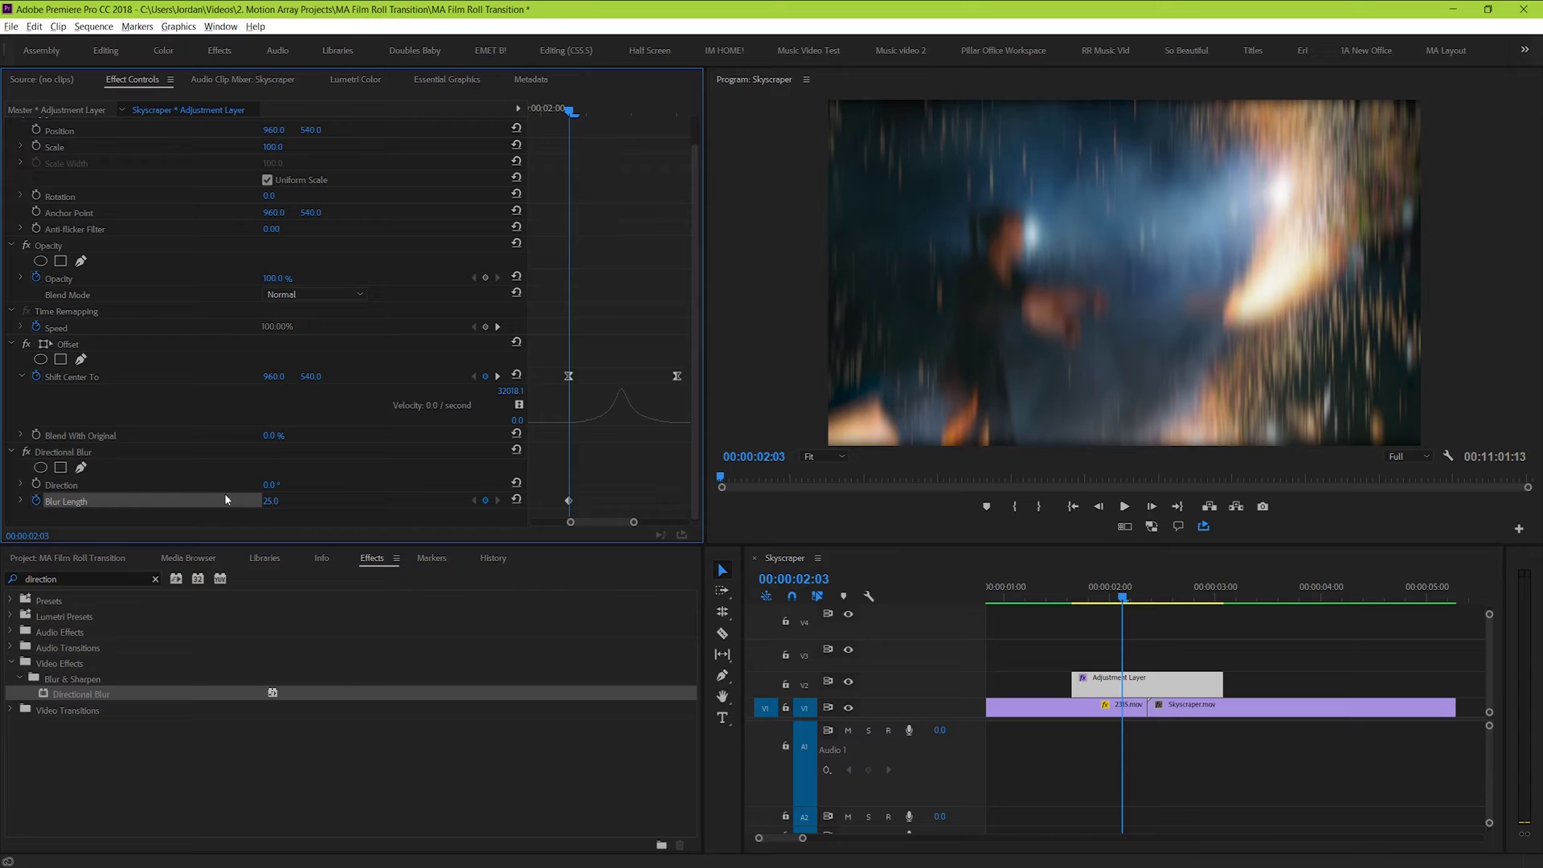
{"action": "left_click_drag", "start_coordinate": [277, 501], "coordinate": [261, 495]}
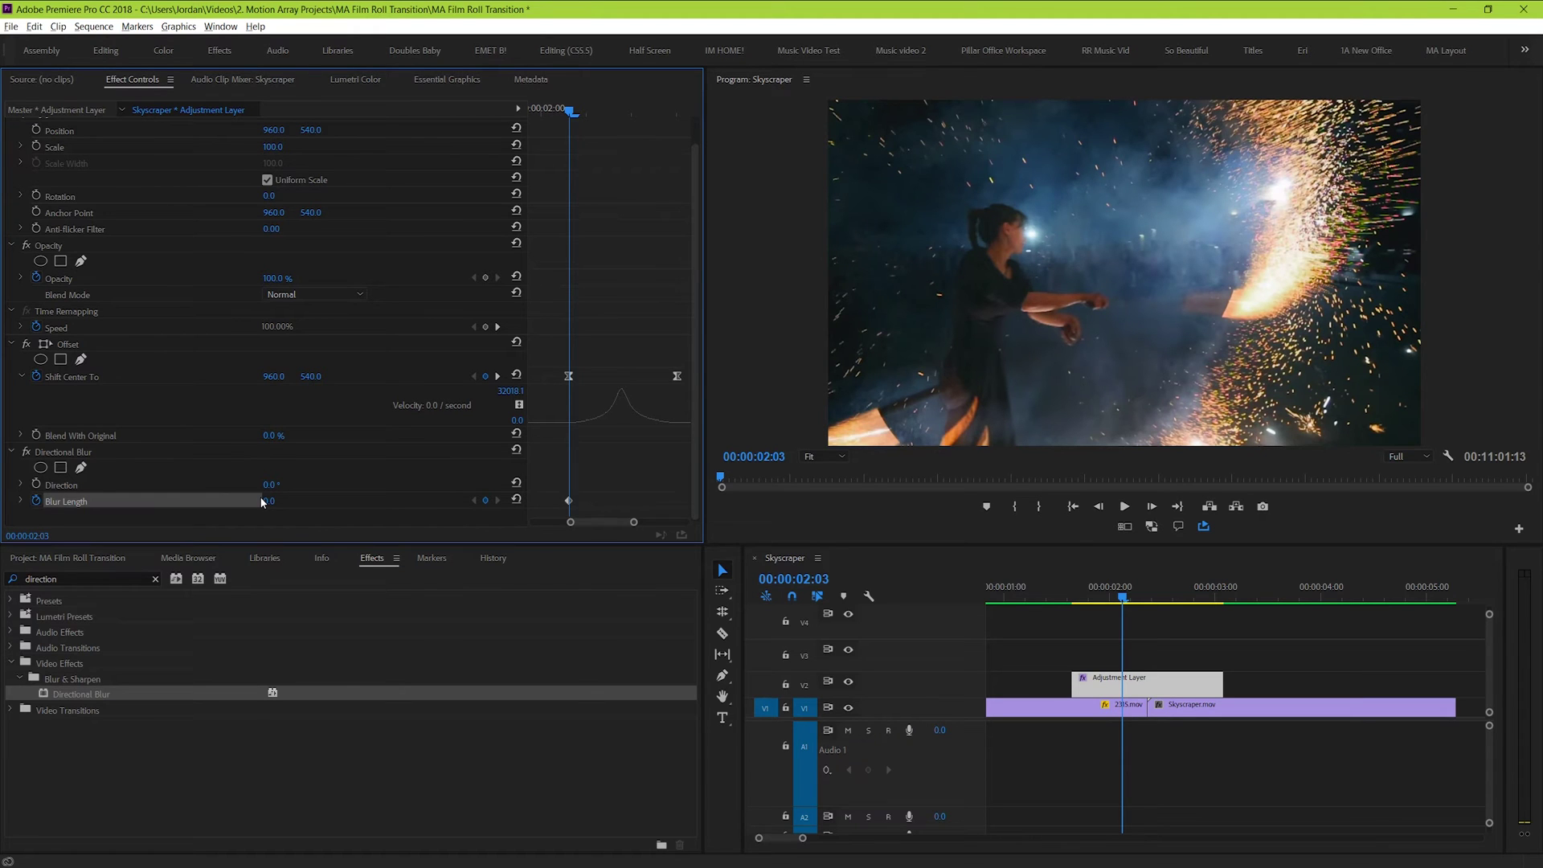
{"action": "left_click", "coordinate": [658, 113]}
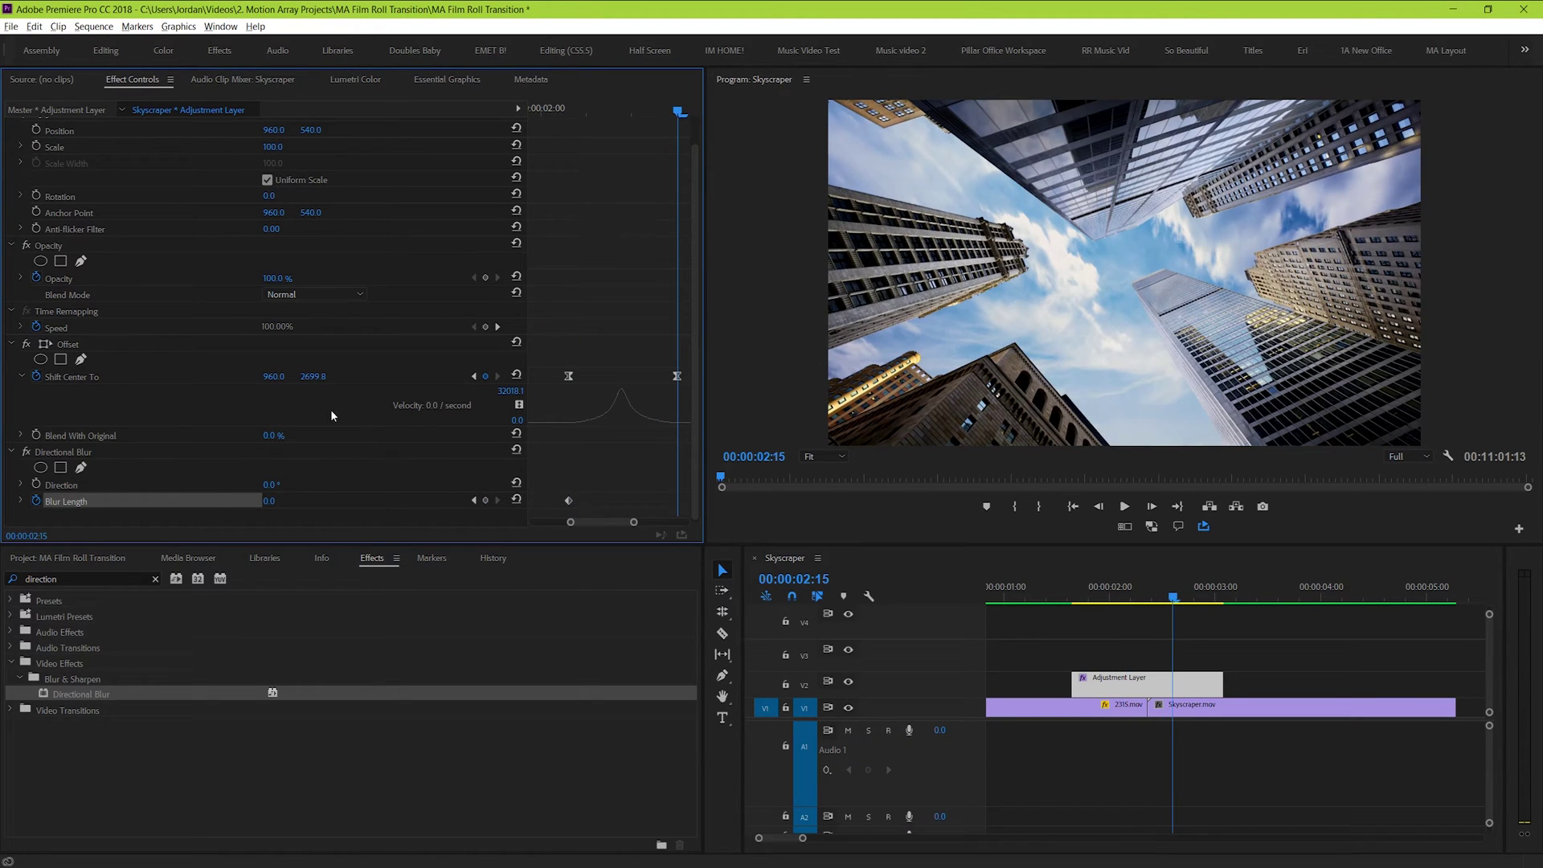
{"action": "left_click", "coordinate": [486, 501]}
{"action": "left_click_drag", "start_coordinate": [632, 118], "coordinate": [626, 126]}
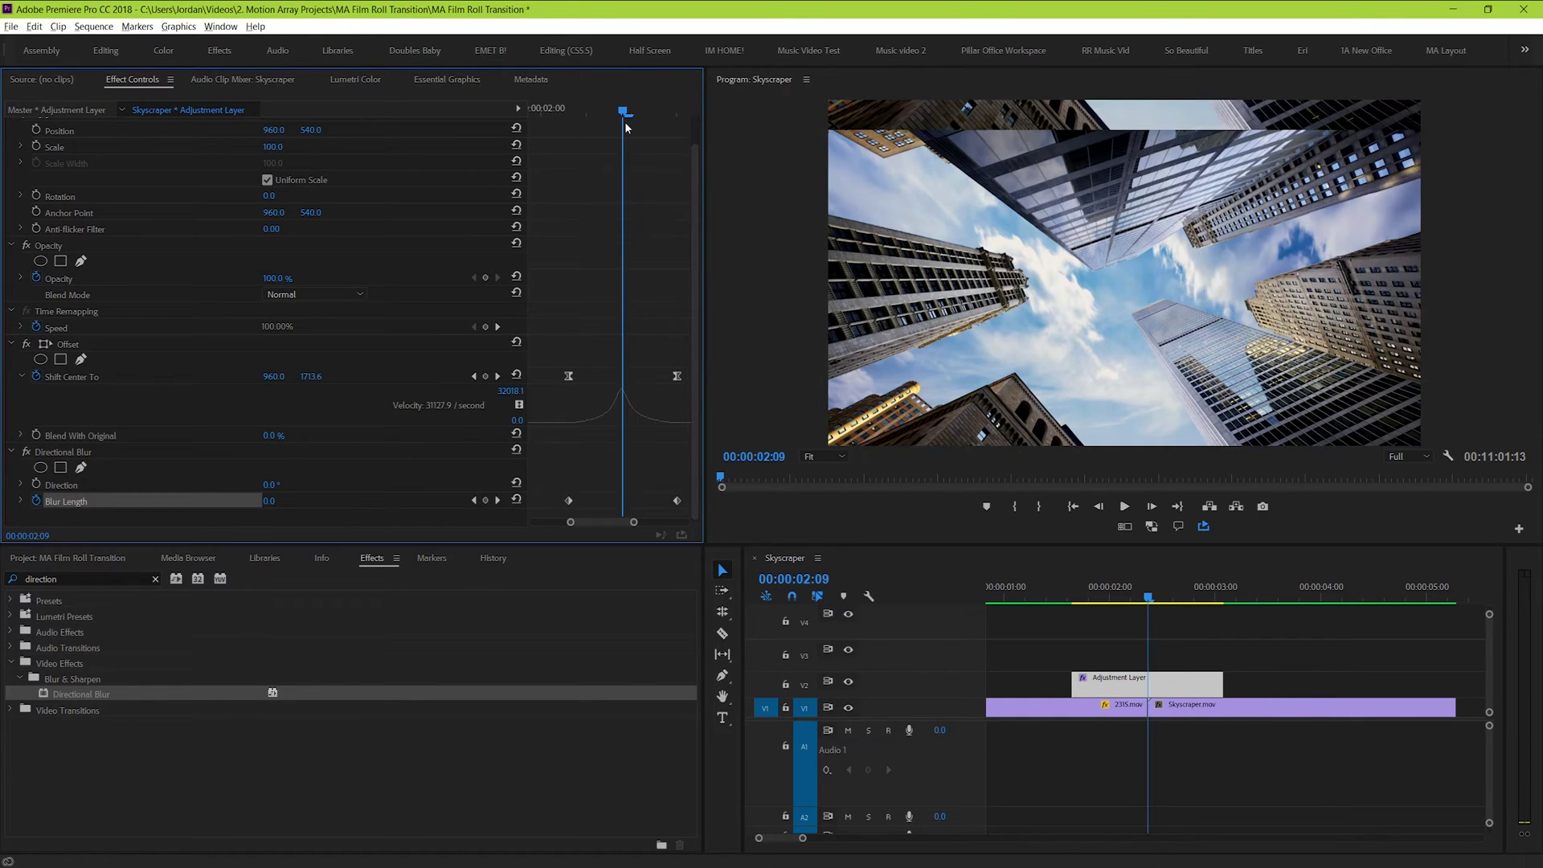
{"action": "left_click", "coordinate": [484, 502]}
{"action": "mouse_move", "coordinate": [274, 505]}
{"action": "left_mouse_down"}
{"action": "mouse_move", "coordinate": [346, 505]}
{"action": "mouse_move", "coordinate": [282, 502]}
{"action": "left_mouse_up"}
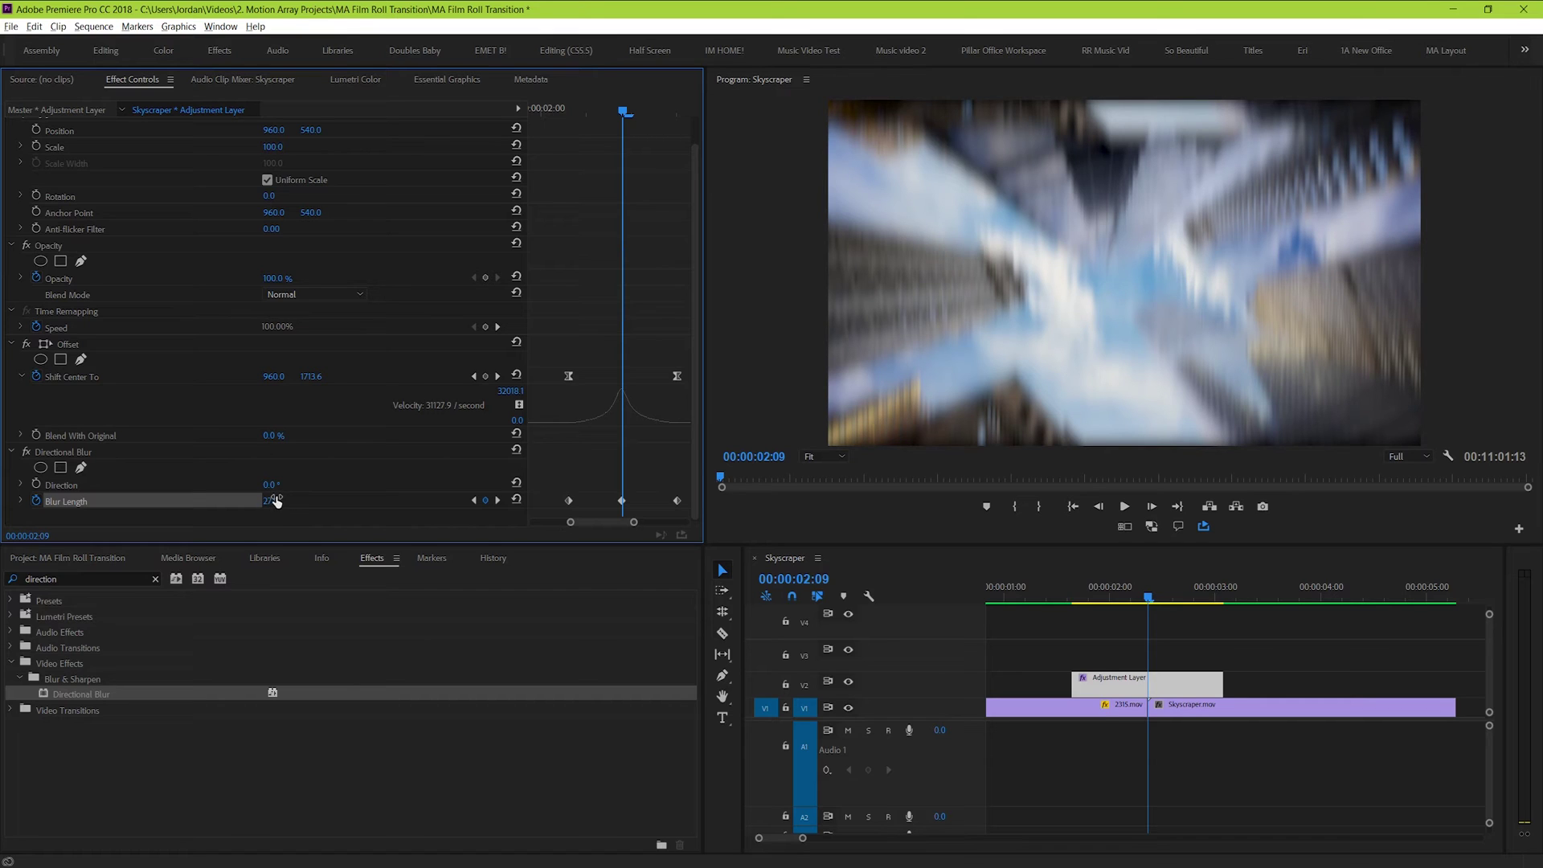
- Make the middle Blur Length keyframe Bezier and reshape its curve handle in the graph
{"action": "right_click", "coordinate": [625, 499]}
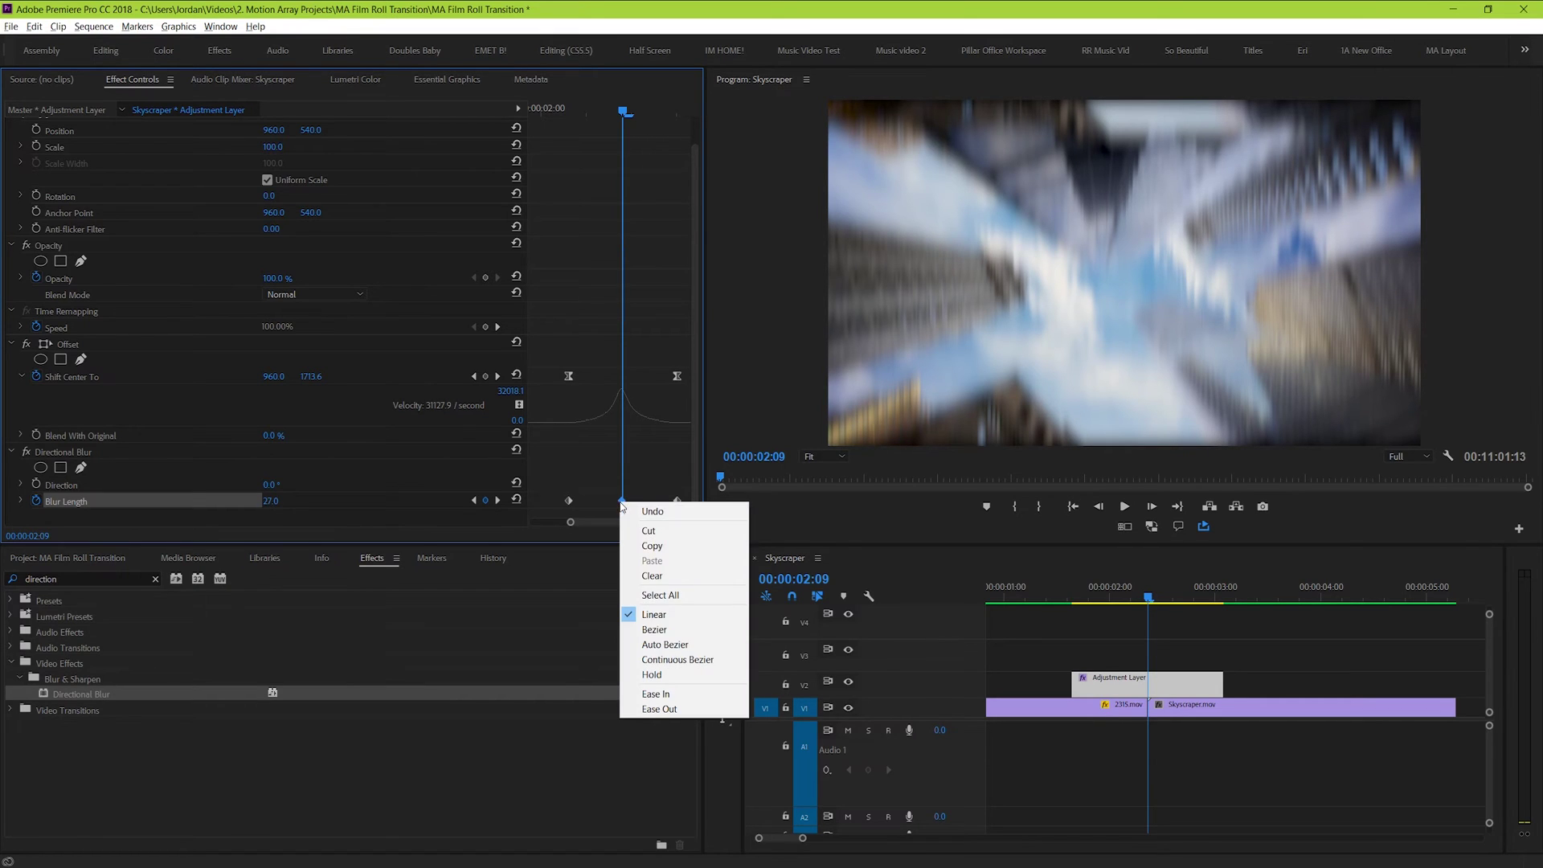
{"action": "left_click", "coordinate": [674, 634]}
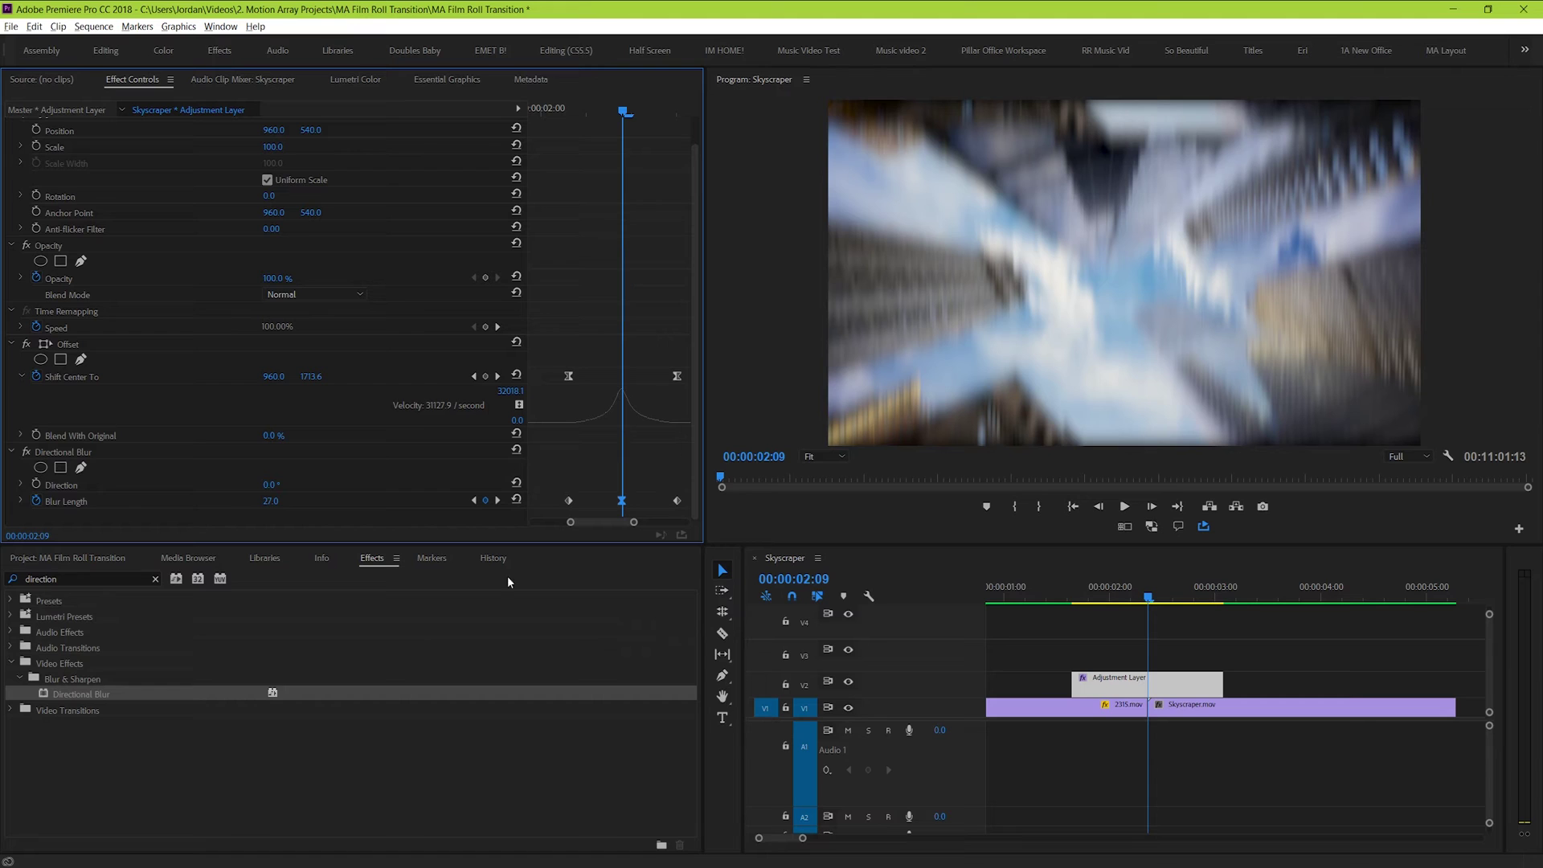
{"action": "left_click", "coordinate": [22, 502]}
{"action": "scroll", "coordinate": [547, 463], "scroll_direction": "down", "scroll_amount": 2}
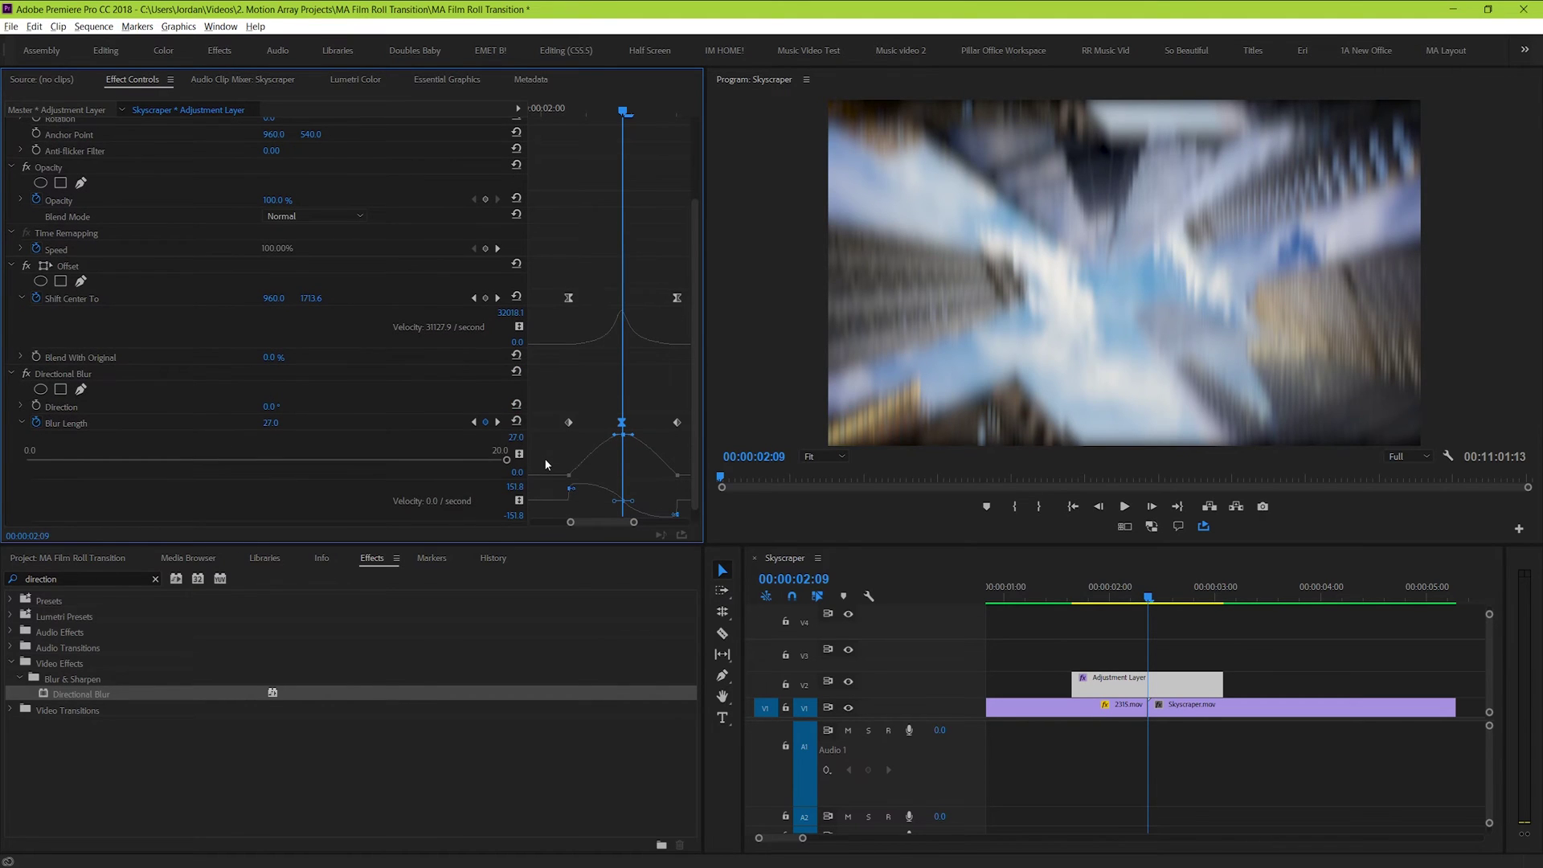
{"action": "mouse_move", "coordinate": [612, 438]}
{"action": "left_mouse_down"}
{"action": "mouse_move", "coordinate": [591, 465]}
{"action": "mouse_move", "coordinate": [630, 452]}
{"action": "left_mouse_up"}
- Mark In at 01:16 and Out at 03:02, then loop-play the transition range
{"action": "left_click", "coordinate": [555, 110]}
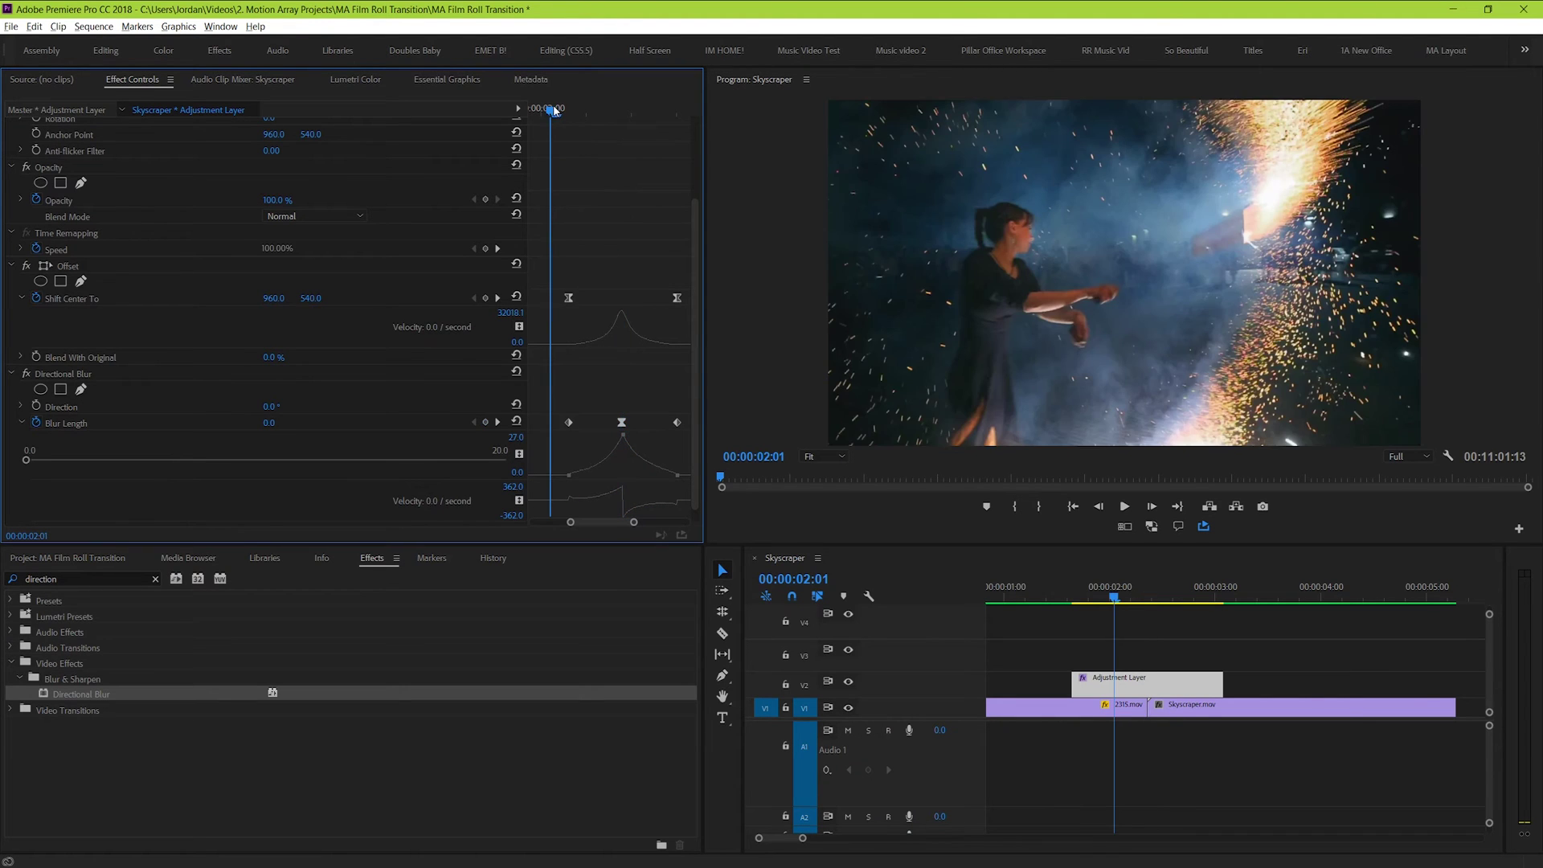
{"action": "key", "text": "space"}
{"action": "left_click", "coordinate": [1139, 586]}
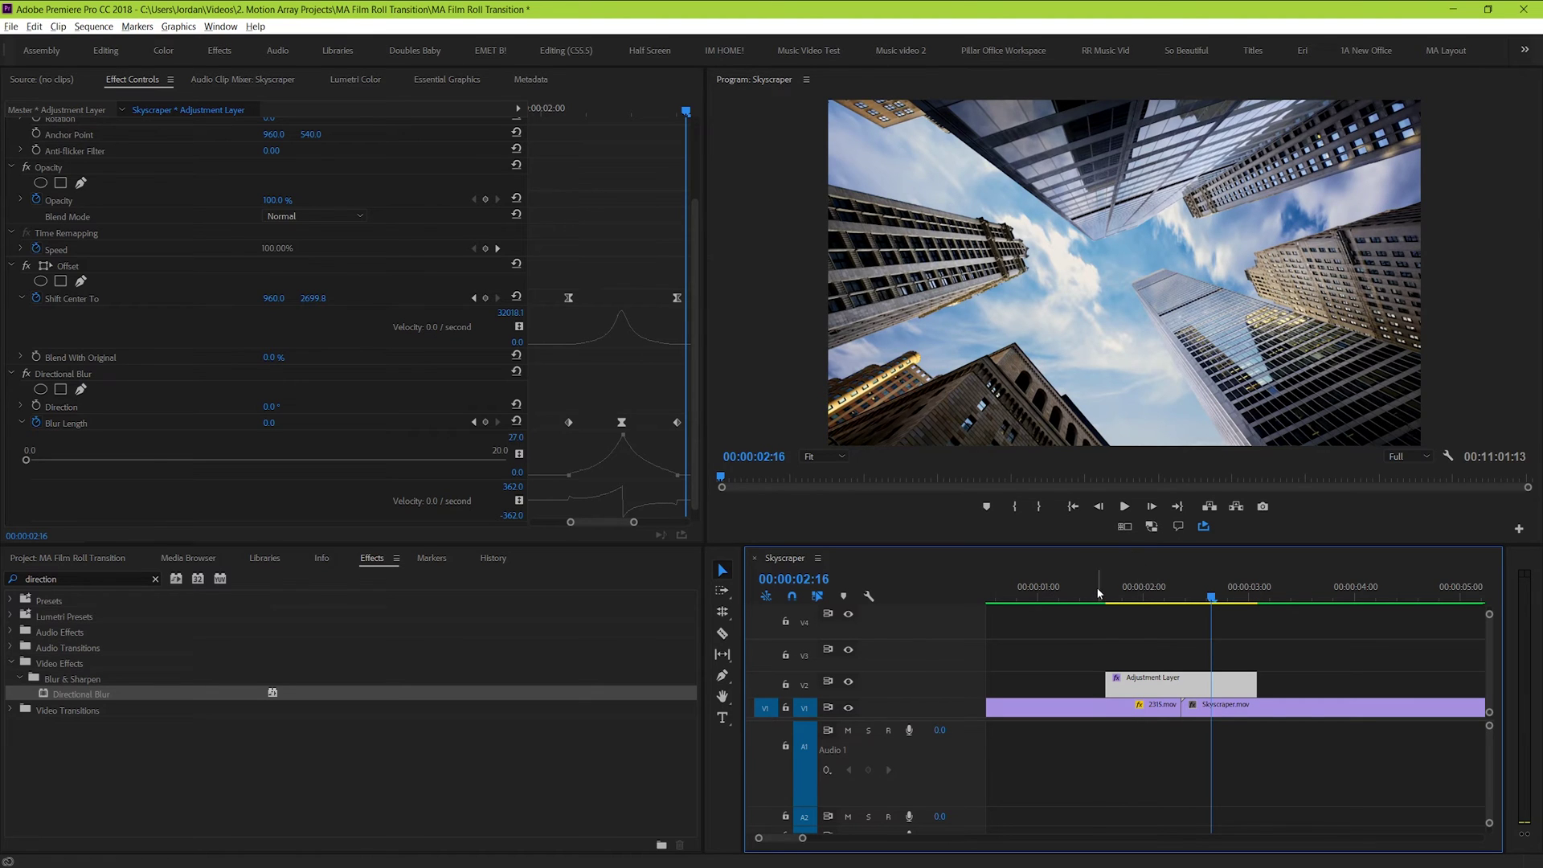
{"action": "left_click", "coordinate": [1105, 593]}
{"action": "key", "text": "i"}
{"action": "left_click", "coordinate": [1258, 594]}
{"action": "key", "text": "o"}
{"action": "key", "text": "ctrl+shift+space"}
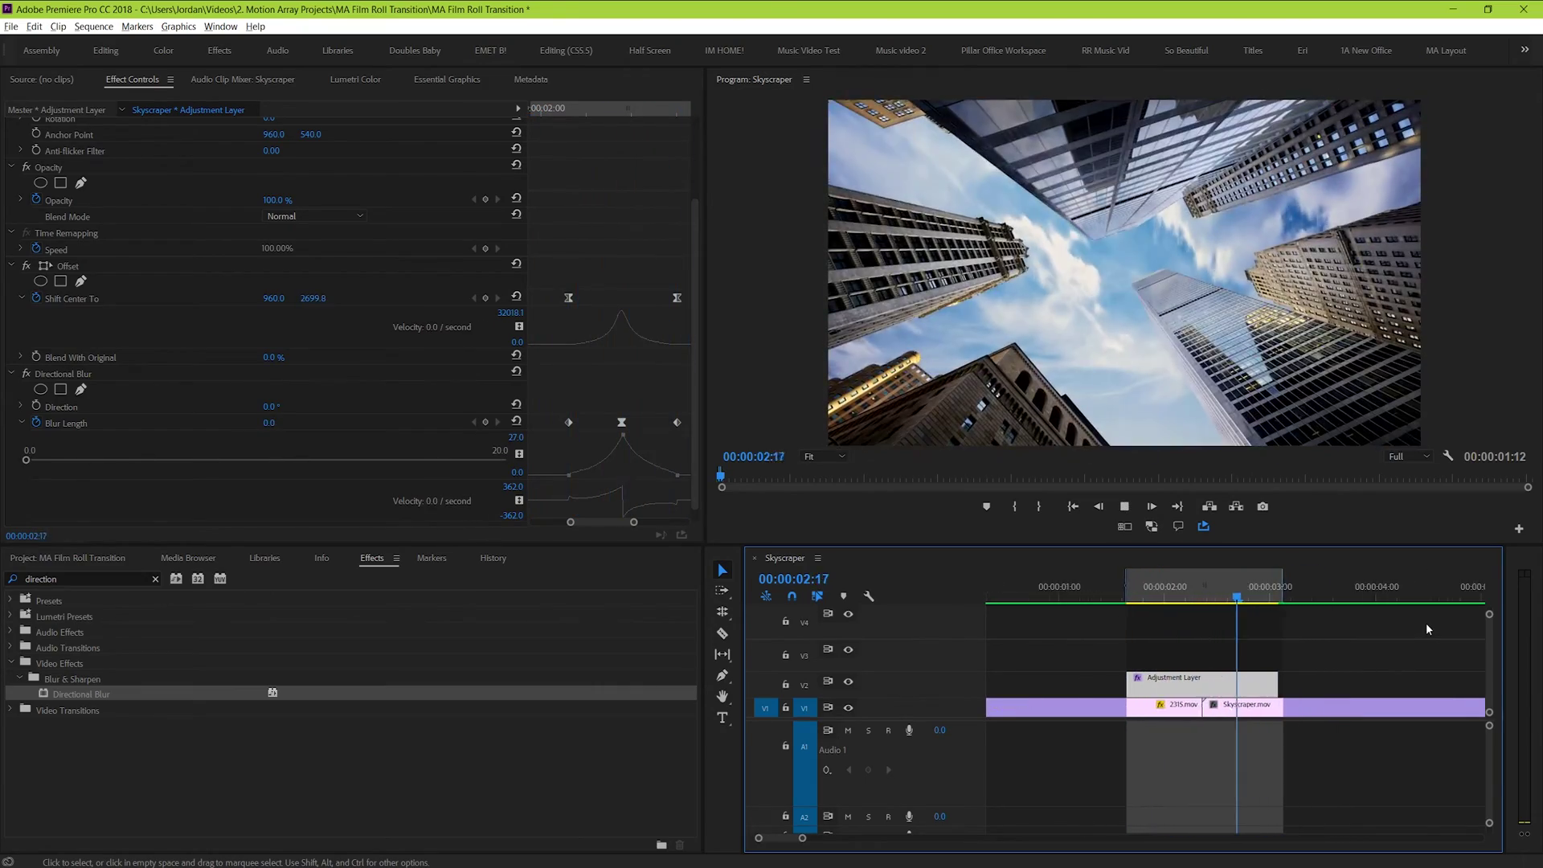
{"action": "key", "text": "space"}
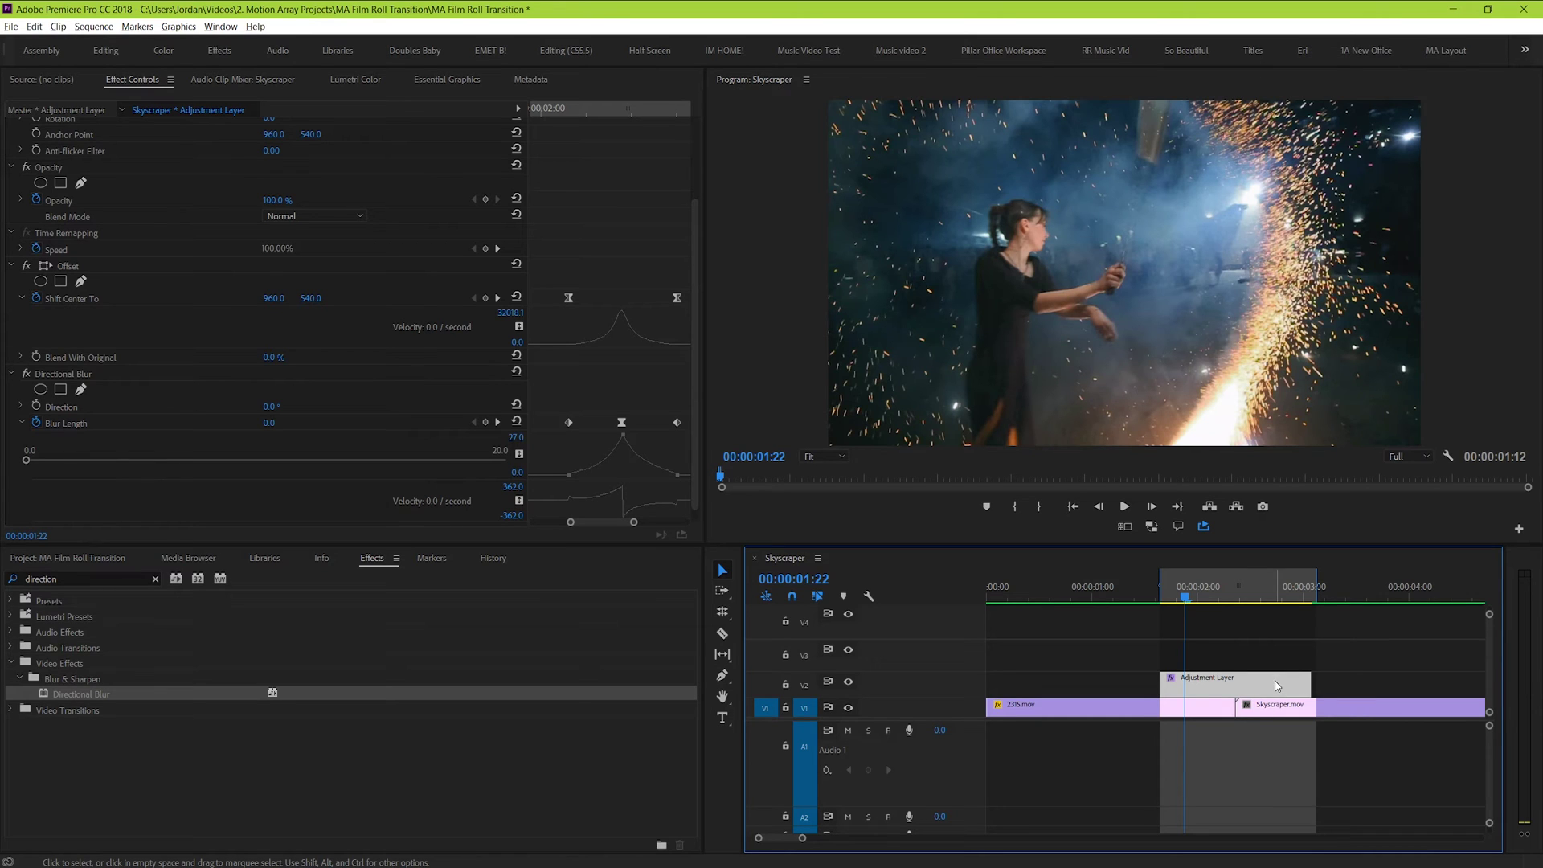
- Lift the keyframed adjustment layer to V3, then add a new one on V2 cut at V3's end
{"action": "left_click_drag", "start_coordinate": [1275, 683], "coordinate": [1328, 677]}
{"action": "key", "text": "alt+Up"}
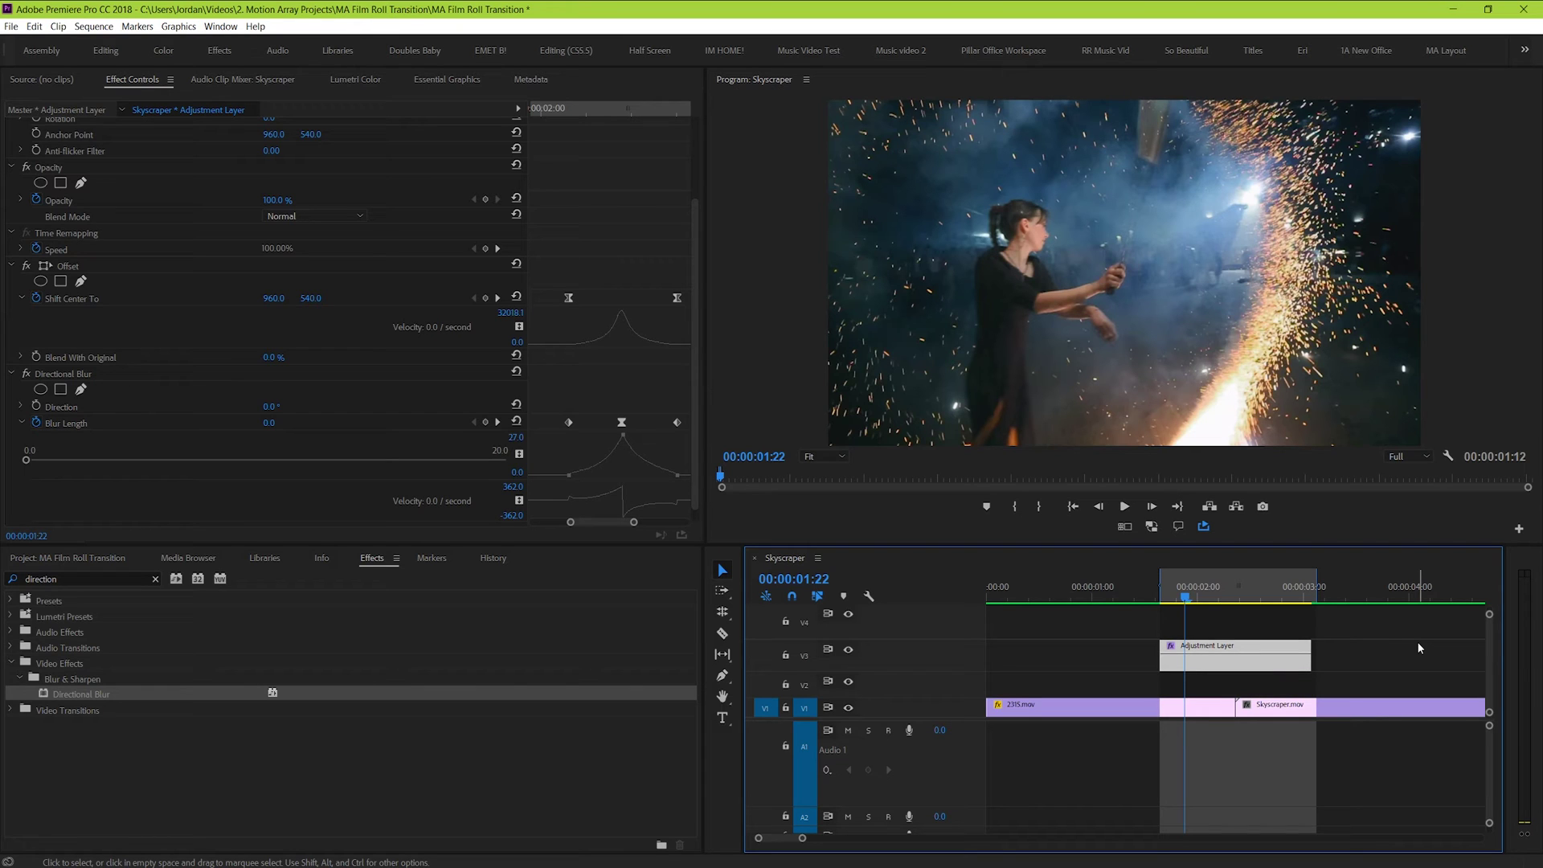
{"action": "left_click", "coordinate": [68, 558]}
{"action": "left_click_drag", "start_coordinate": [86, 666], "coordinate": [1164, 689]}
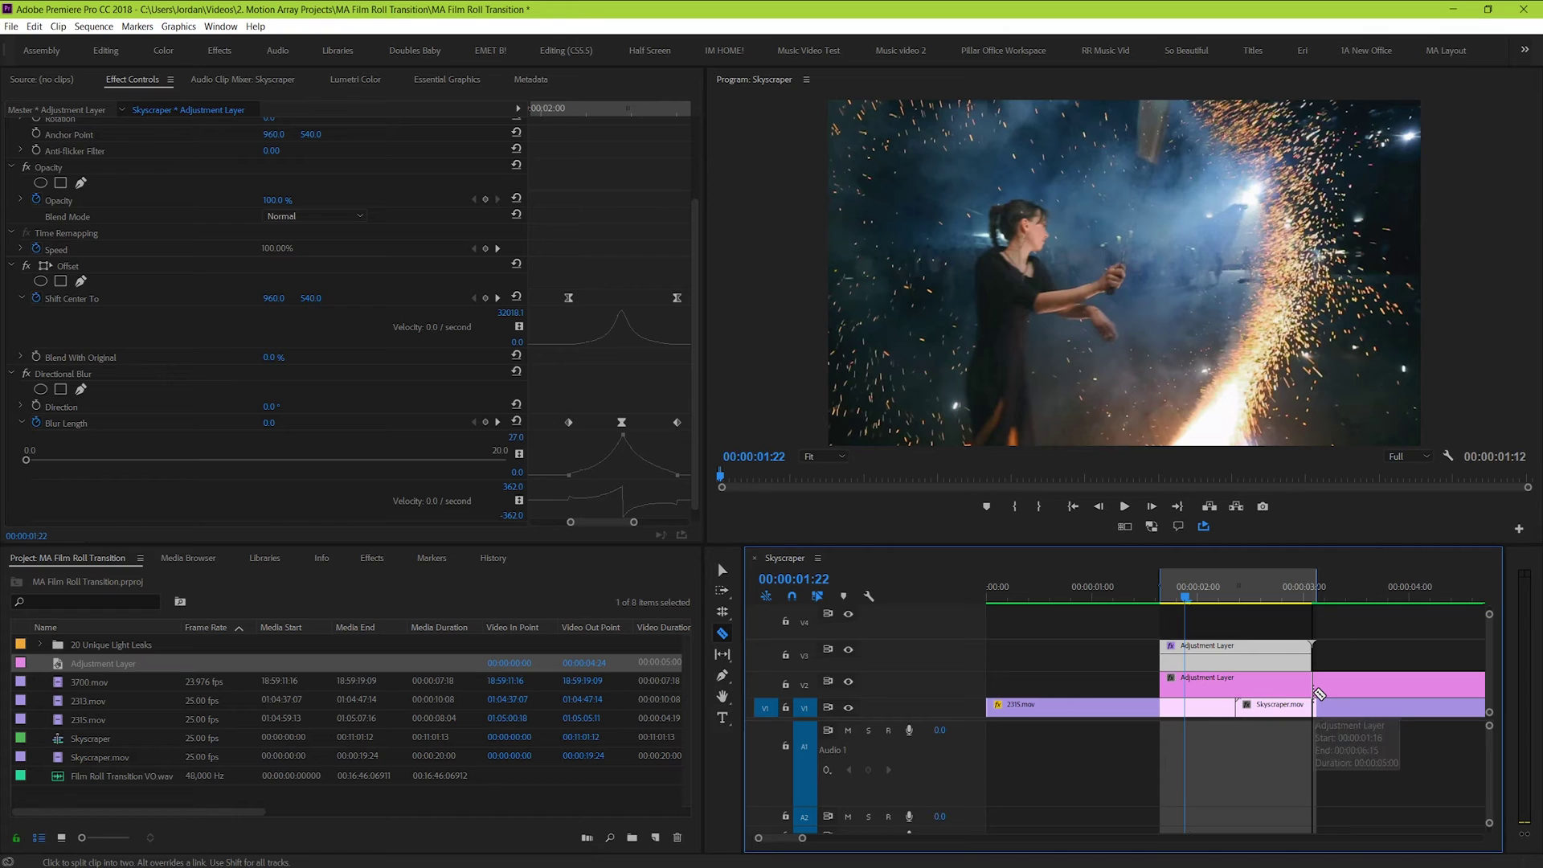
{"action": "left_click", "coordinate": [1313, 685]}
{"action": "key", "text": "v"}
{"action": "left_click", "coordinate": [1355, 685]}
{"action": "key", "text": "Delete"}
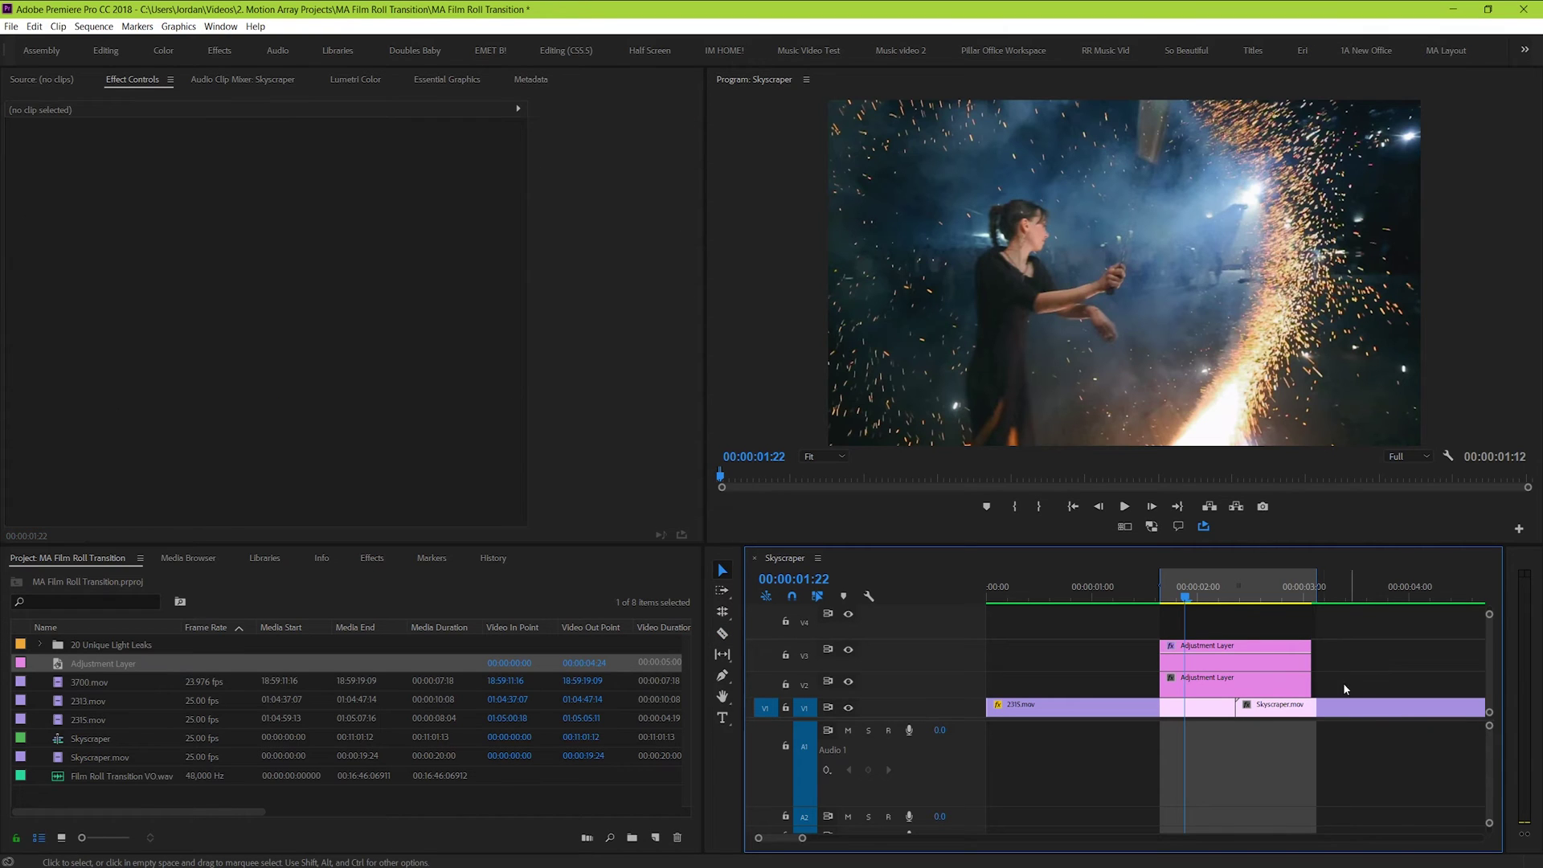
{"action": "left_click", "coordinate": [1178, 664]}
- Rename the V3 adjustment layer to 'Offset and Directional Blur'
{"action": "right_click", "coordinate": [1177, 664]}
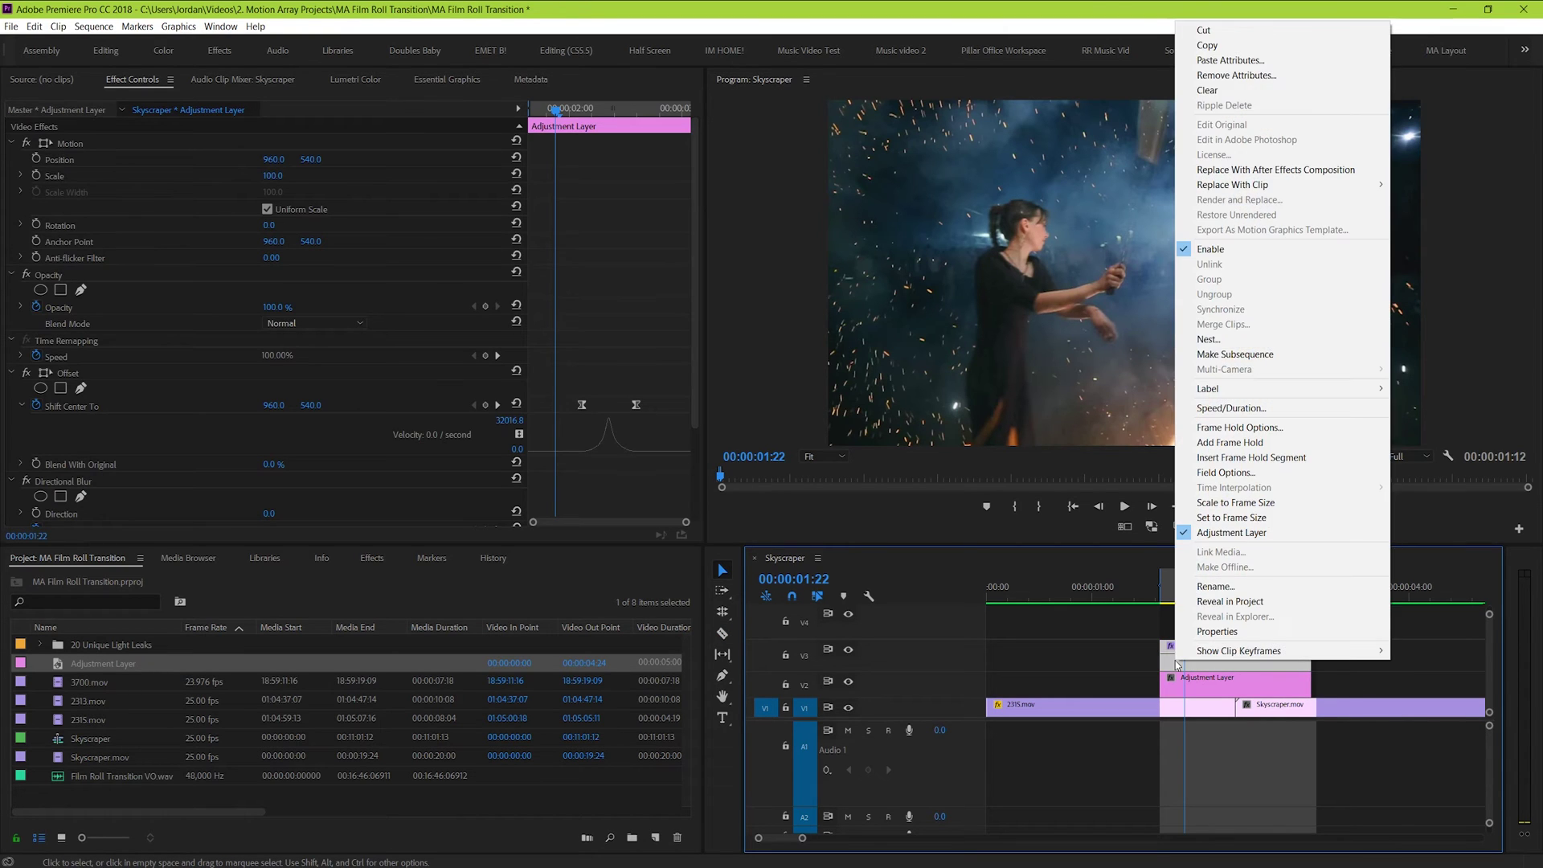
{"action": "left_click", "coordinate": [1214, 586]}
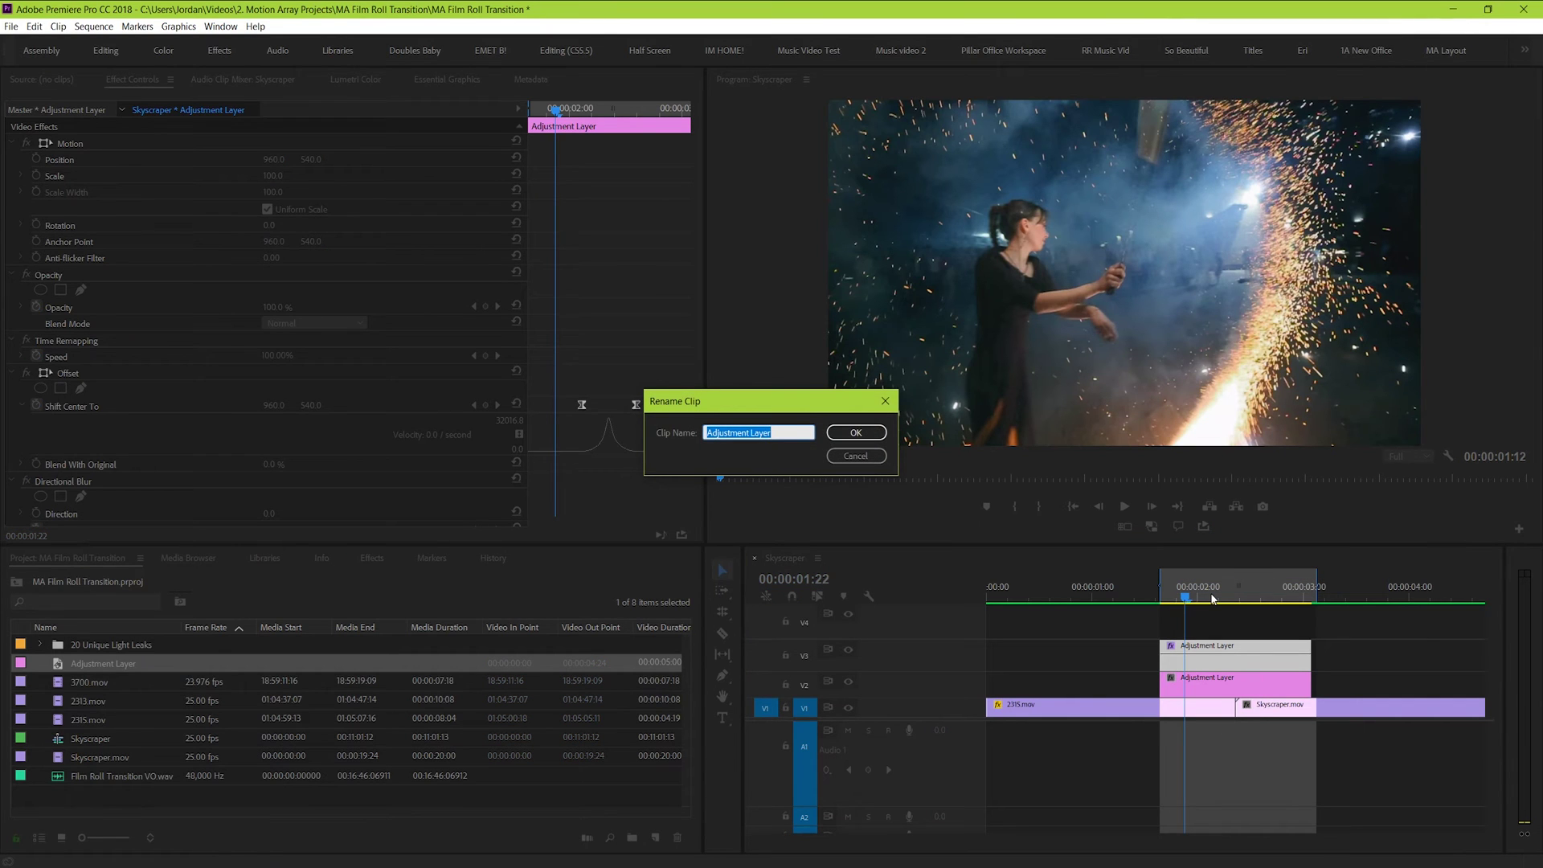
{"action": "type", "text": "Offset and Directional Blur"}
{"action": "key", "text": "Return"}
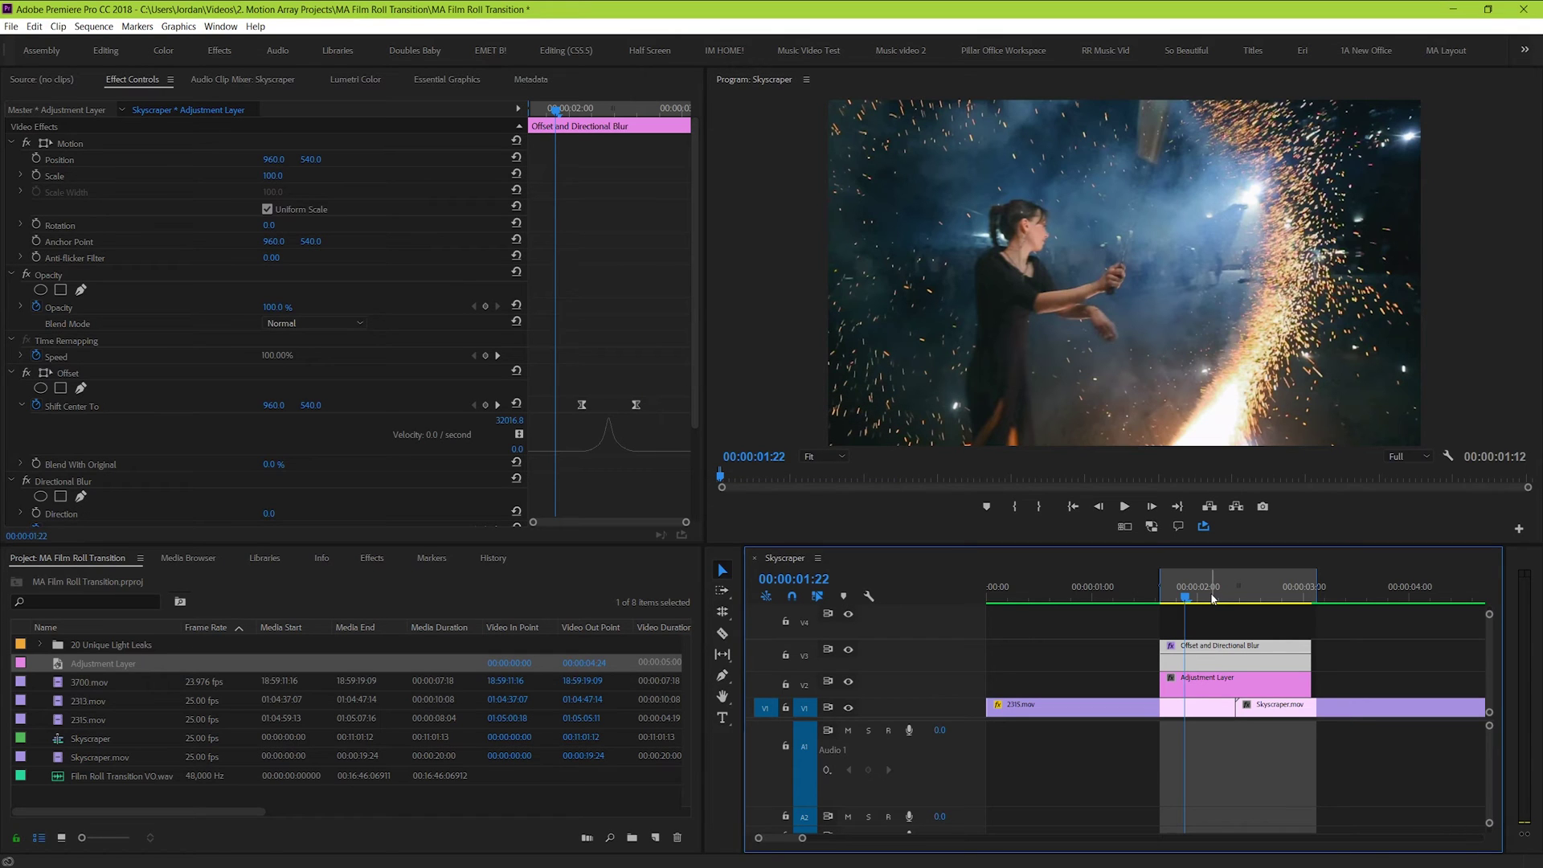
- Rename the V2 adjustment layer to 'Transform and gaussian blur'
{"action": "right_click", "coordinate": [1224, 695]}
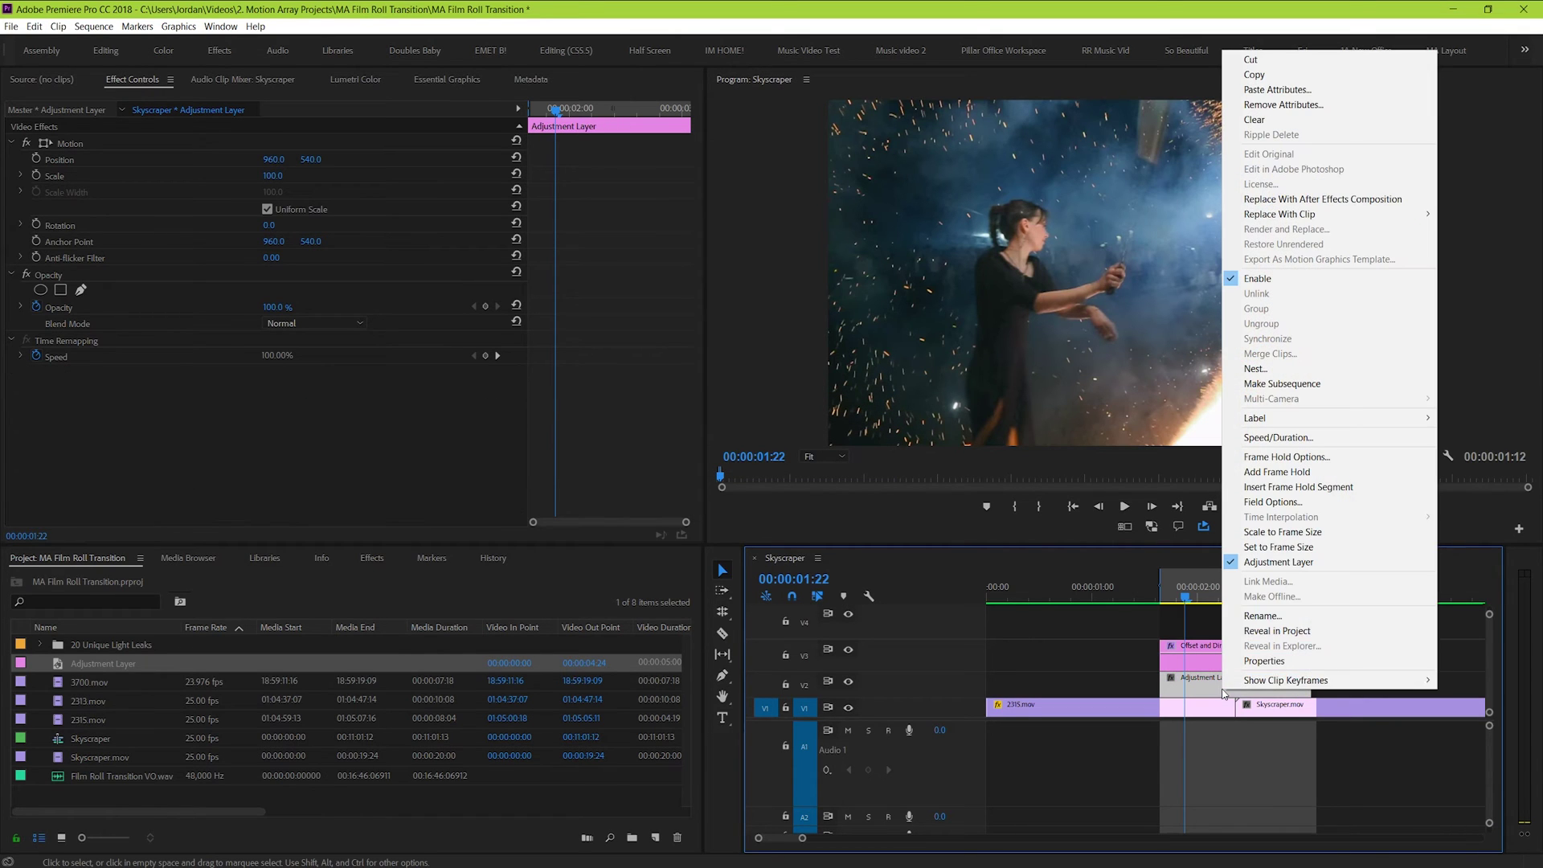
{"action": "left_click", "coordinate": [1278, 632]}
{"action": "type", "text": "Transform and gaussian blu"}
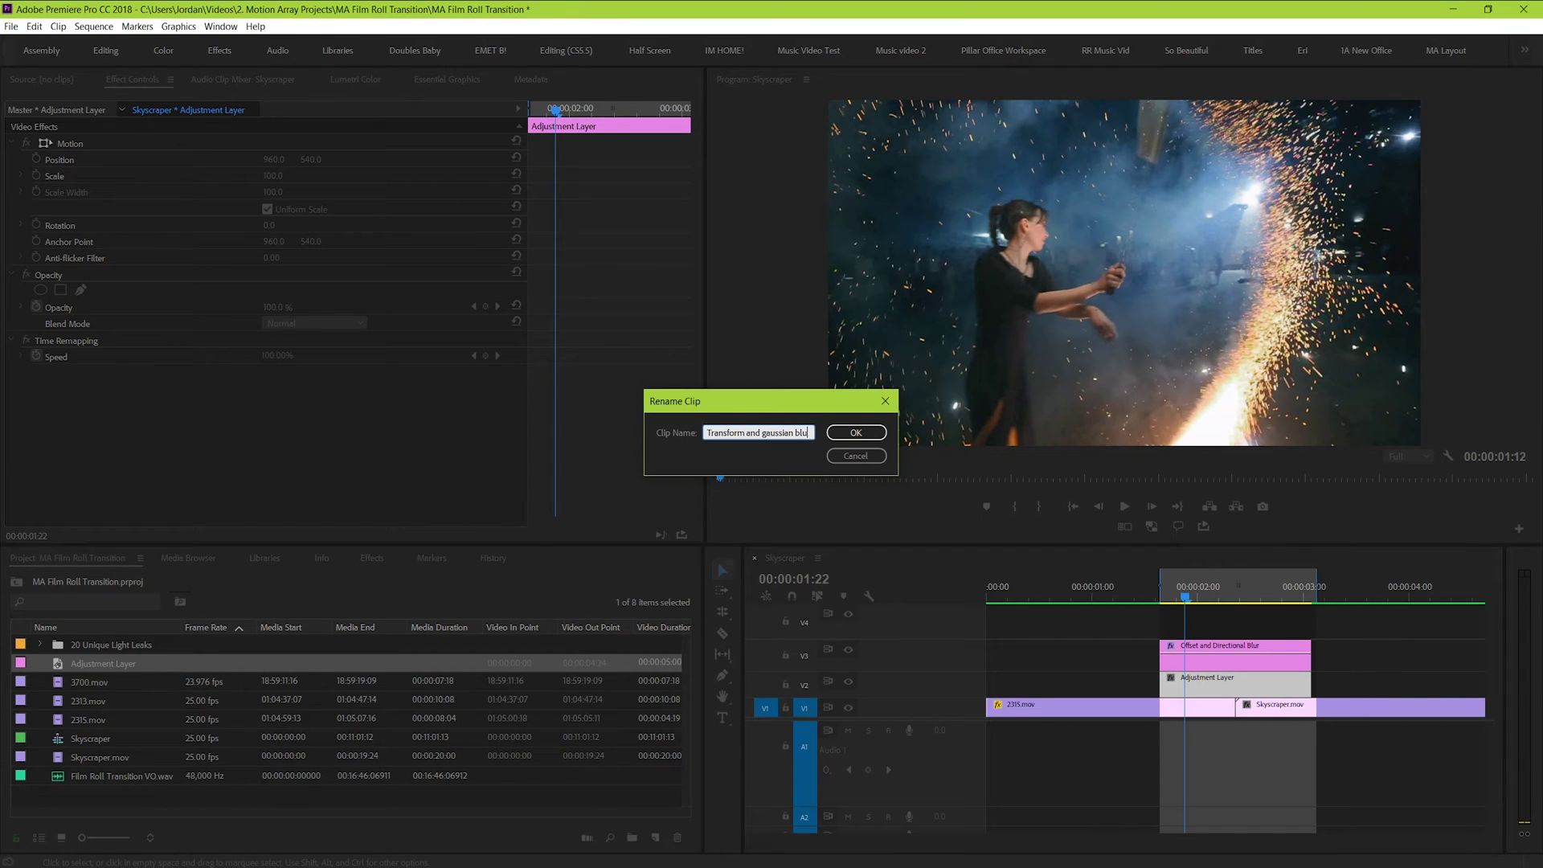
{"action": "type", "text": "r"}
{"action": "key", "text": "Return"}
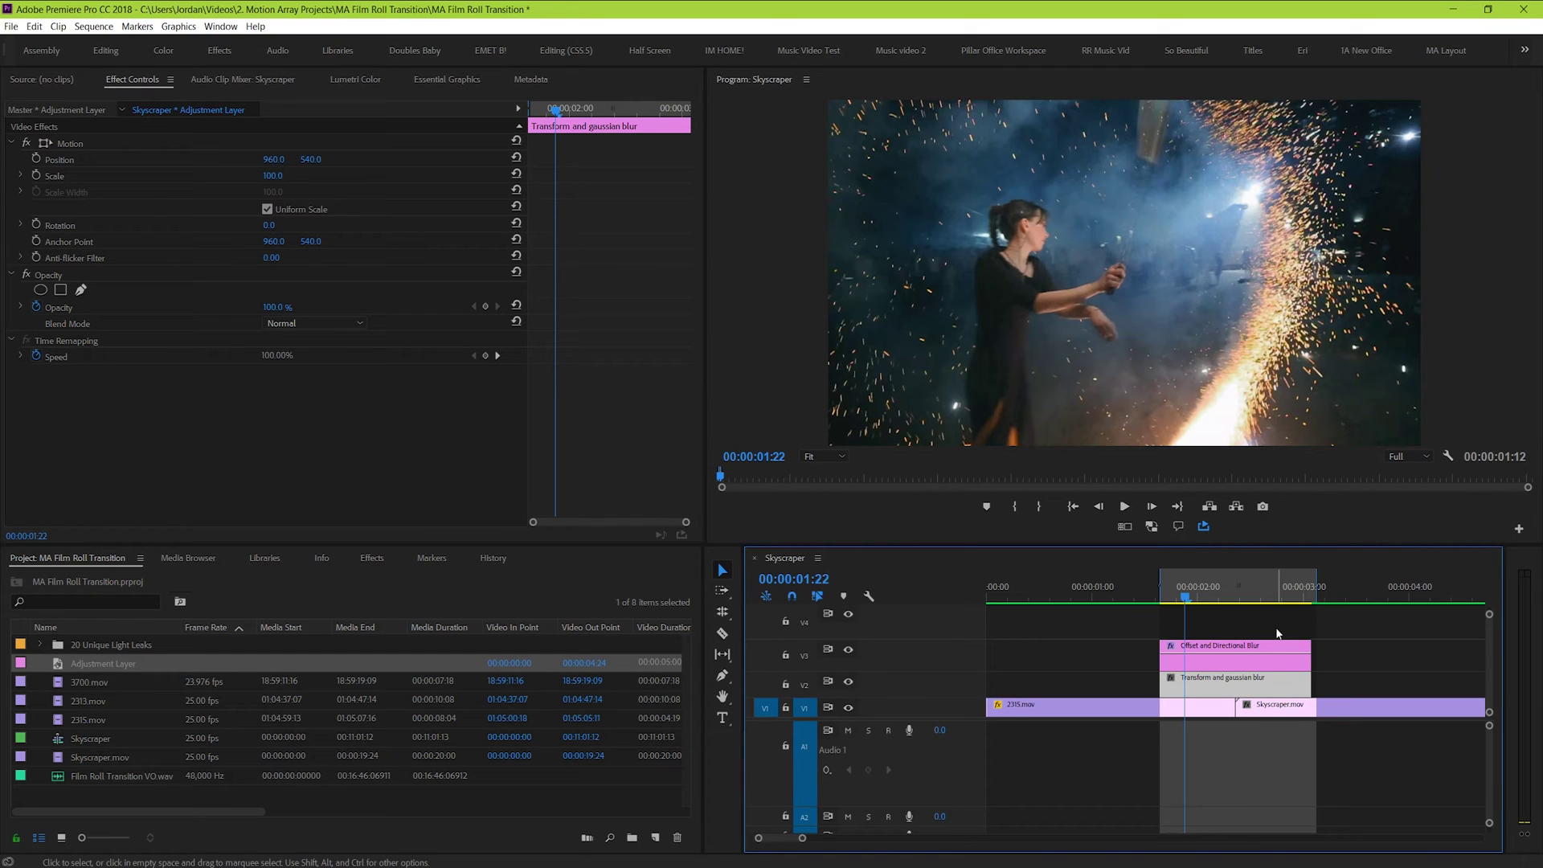
- Apply the Distort > Transform effect to the V2 'Transform and gaussian blur' clip
{"action": "left_click", "coordinate": [1275, 683]}
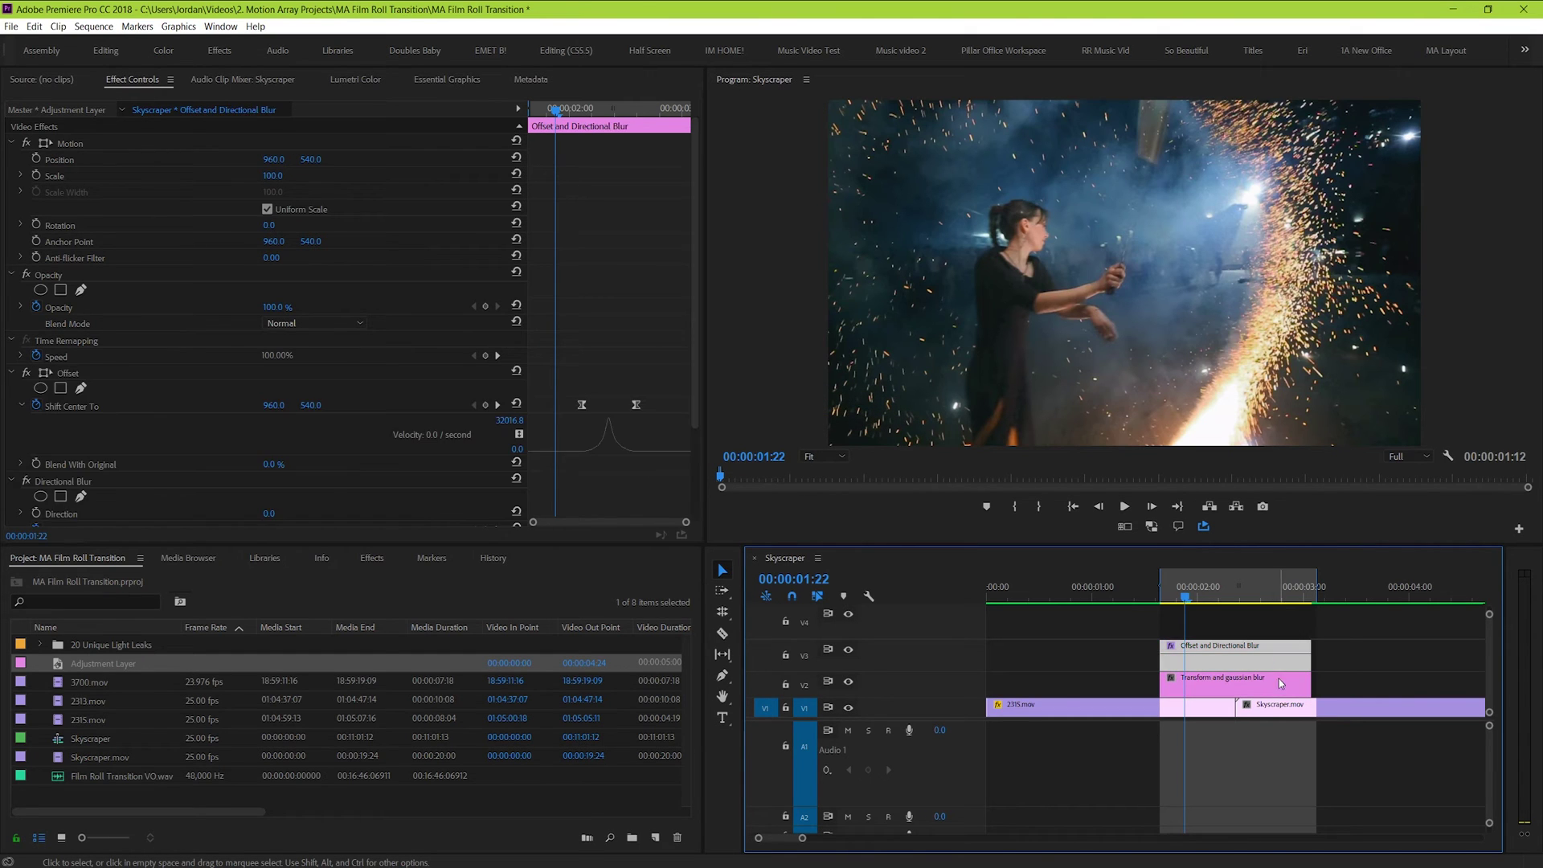
{"action": "left_click", "coordinate": [1276, 667]}
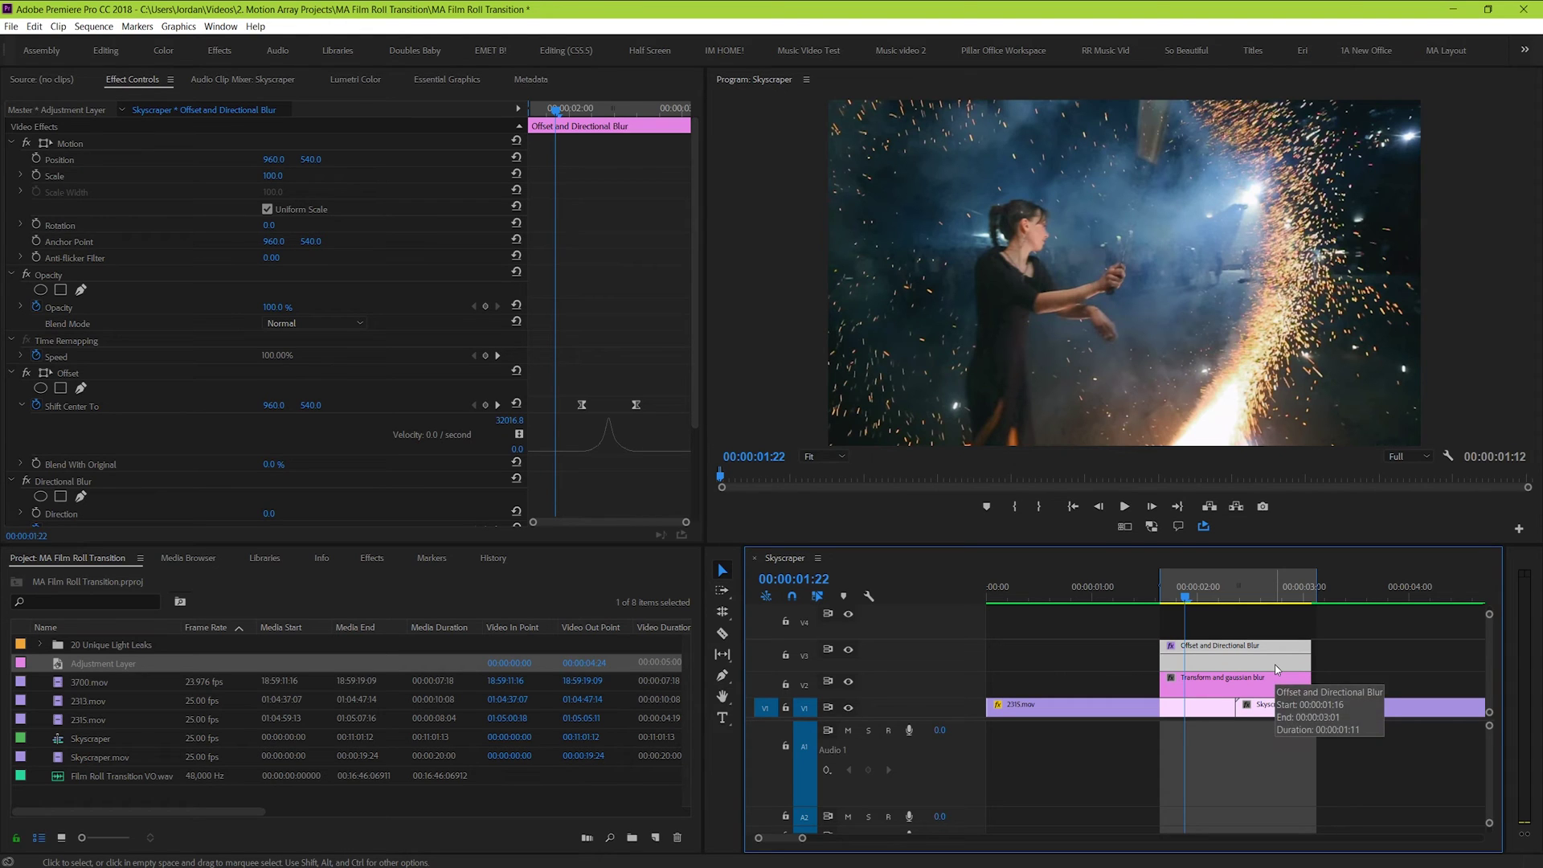
{"action": "left_click", "coordinate": [1287, 695]}
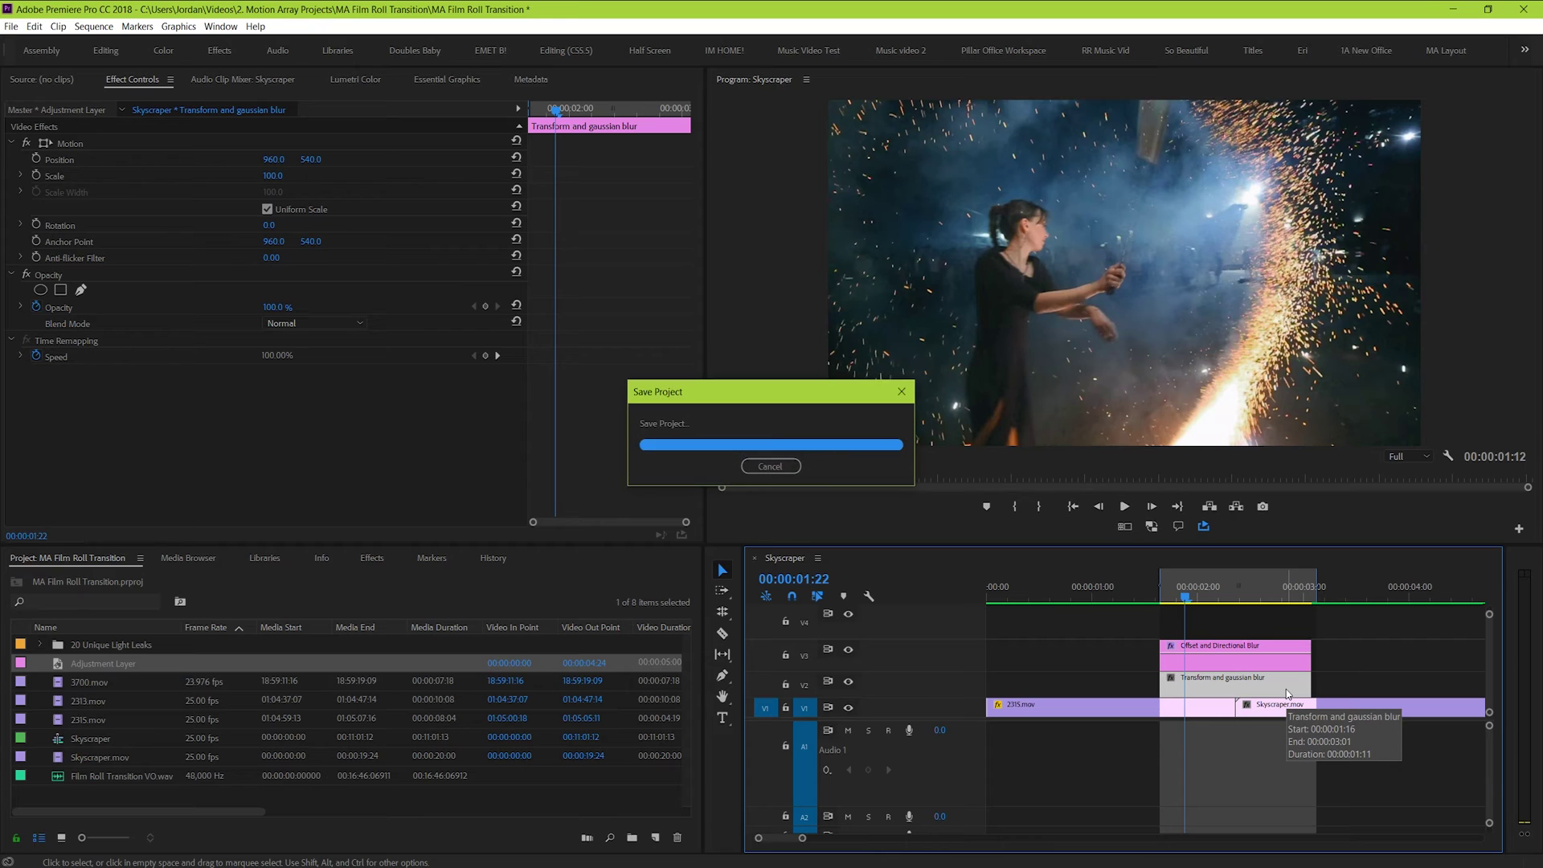
{"action": "left_click", "coordinate": [371, 558]}
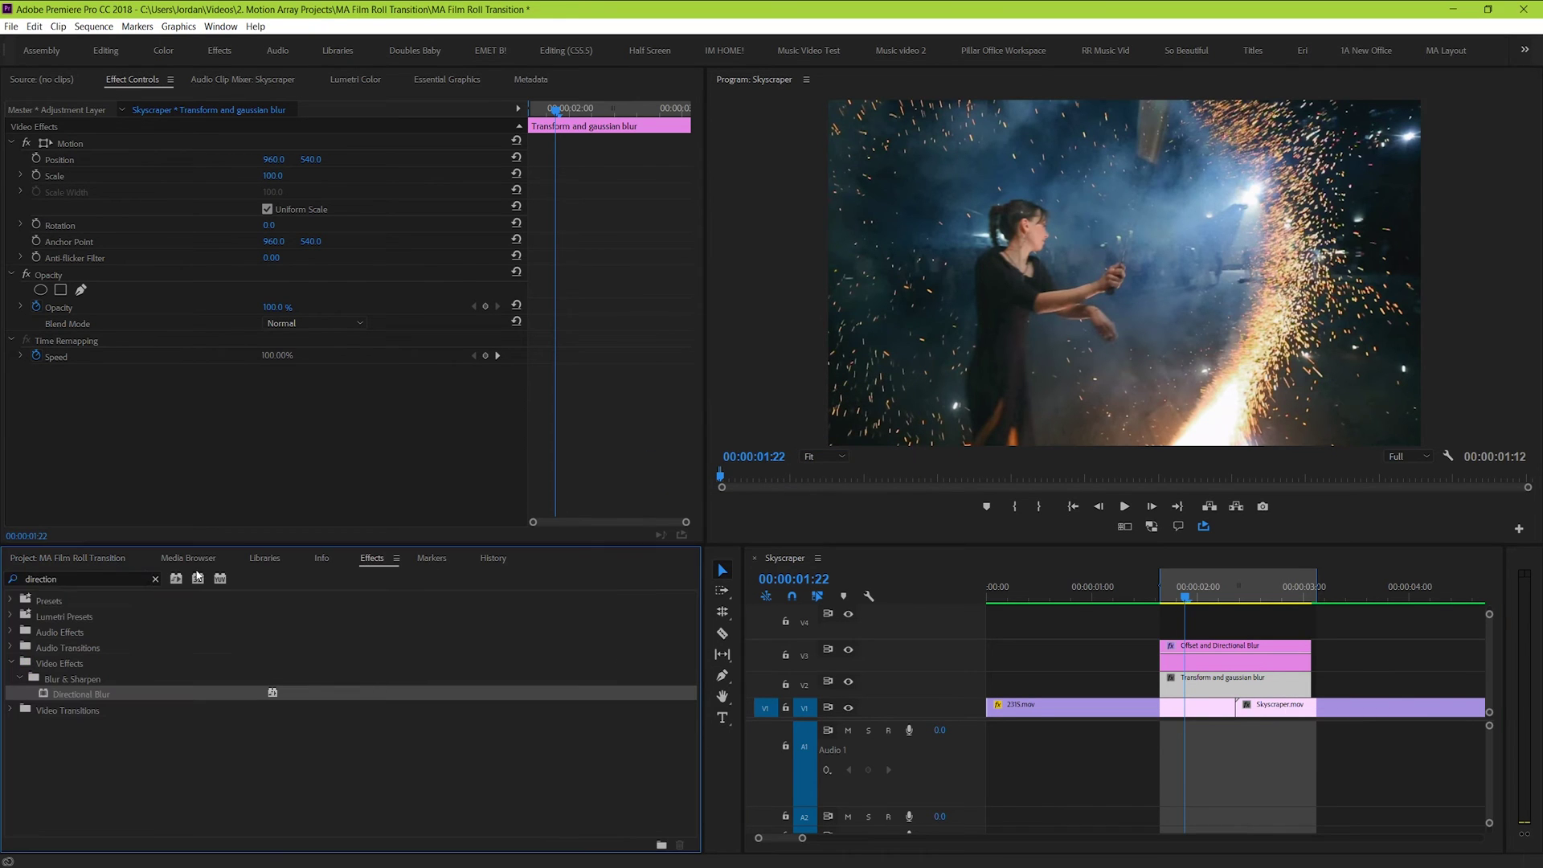
{"action": "left_click", "coordinate": [80, 579]}
{"action": "type", "text": "transform"}
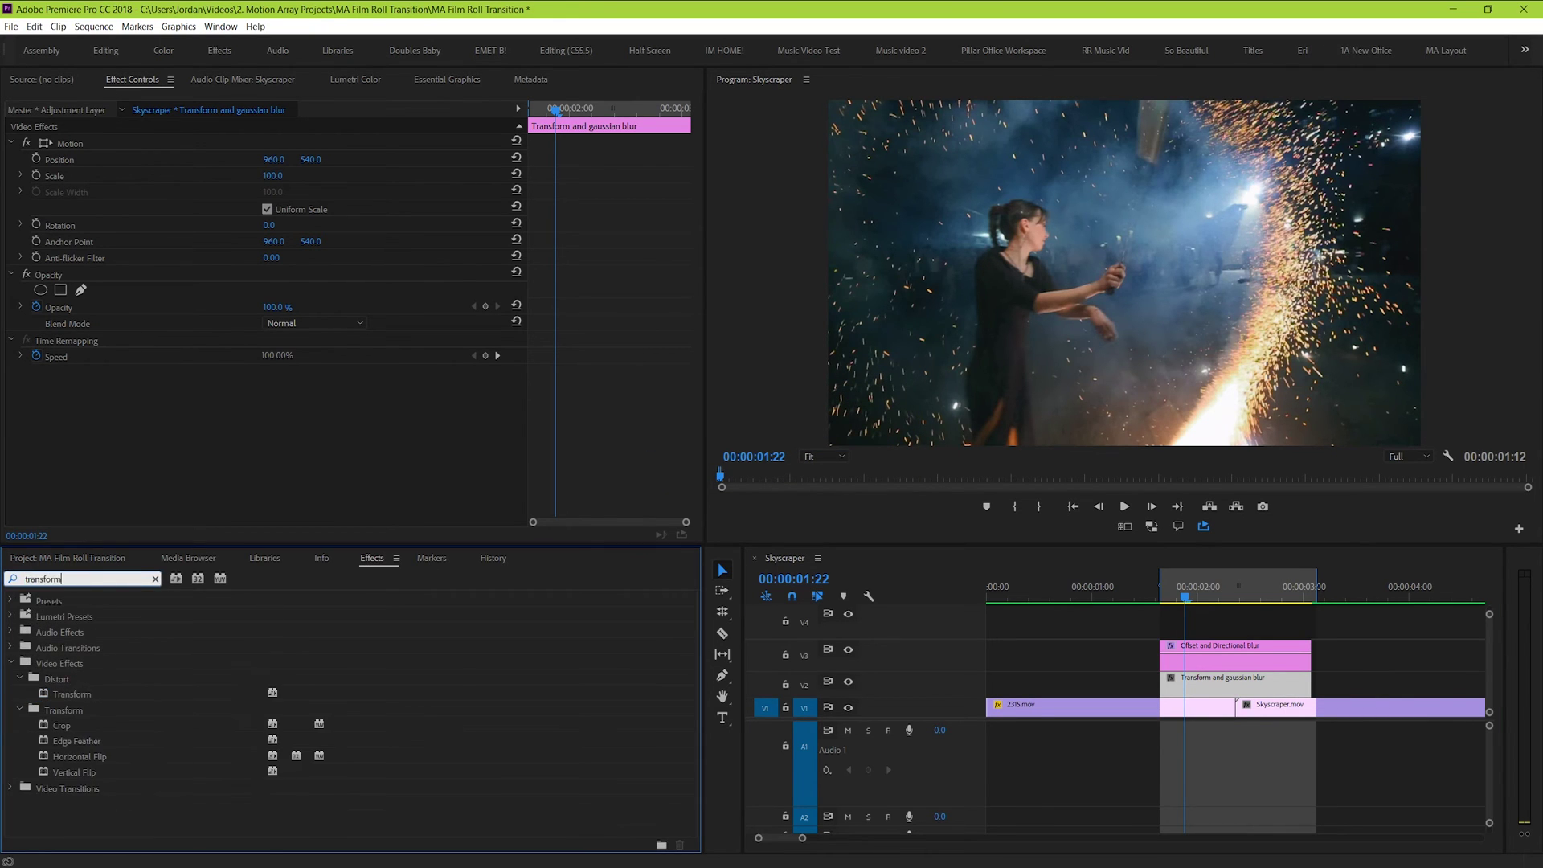
{"action": "left_click_drag", "start_coordinate": [71, 693], "coordinate": [1201, 690]}
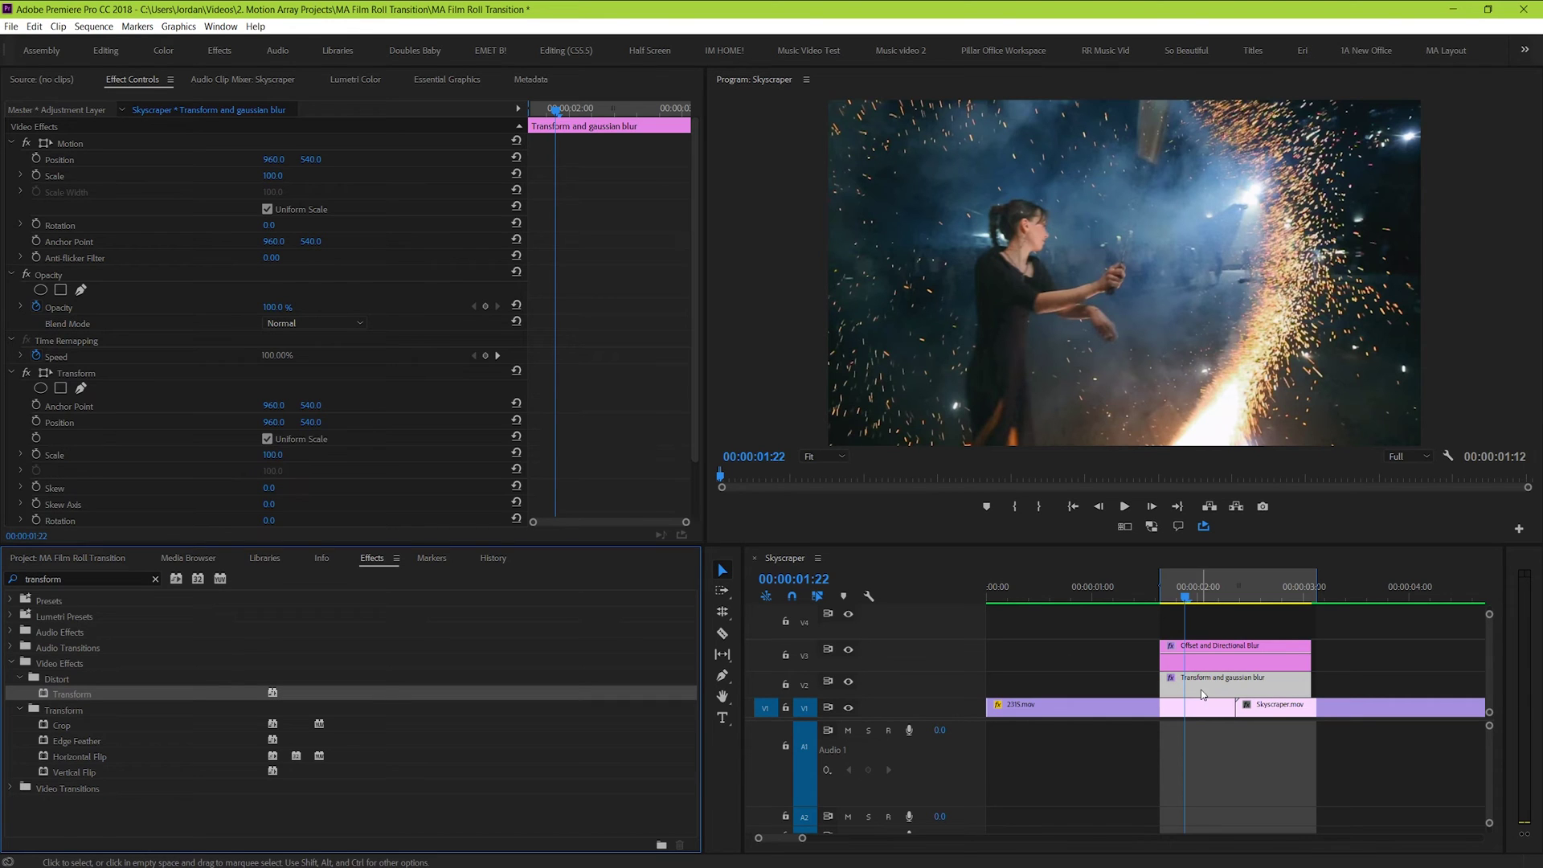
{"action": "left_click_drag", "start_coordinate": [691, 378], "coordinate": [696, 411]}
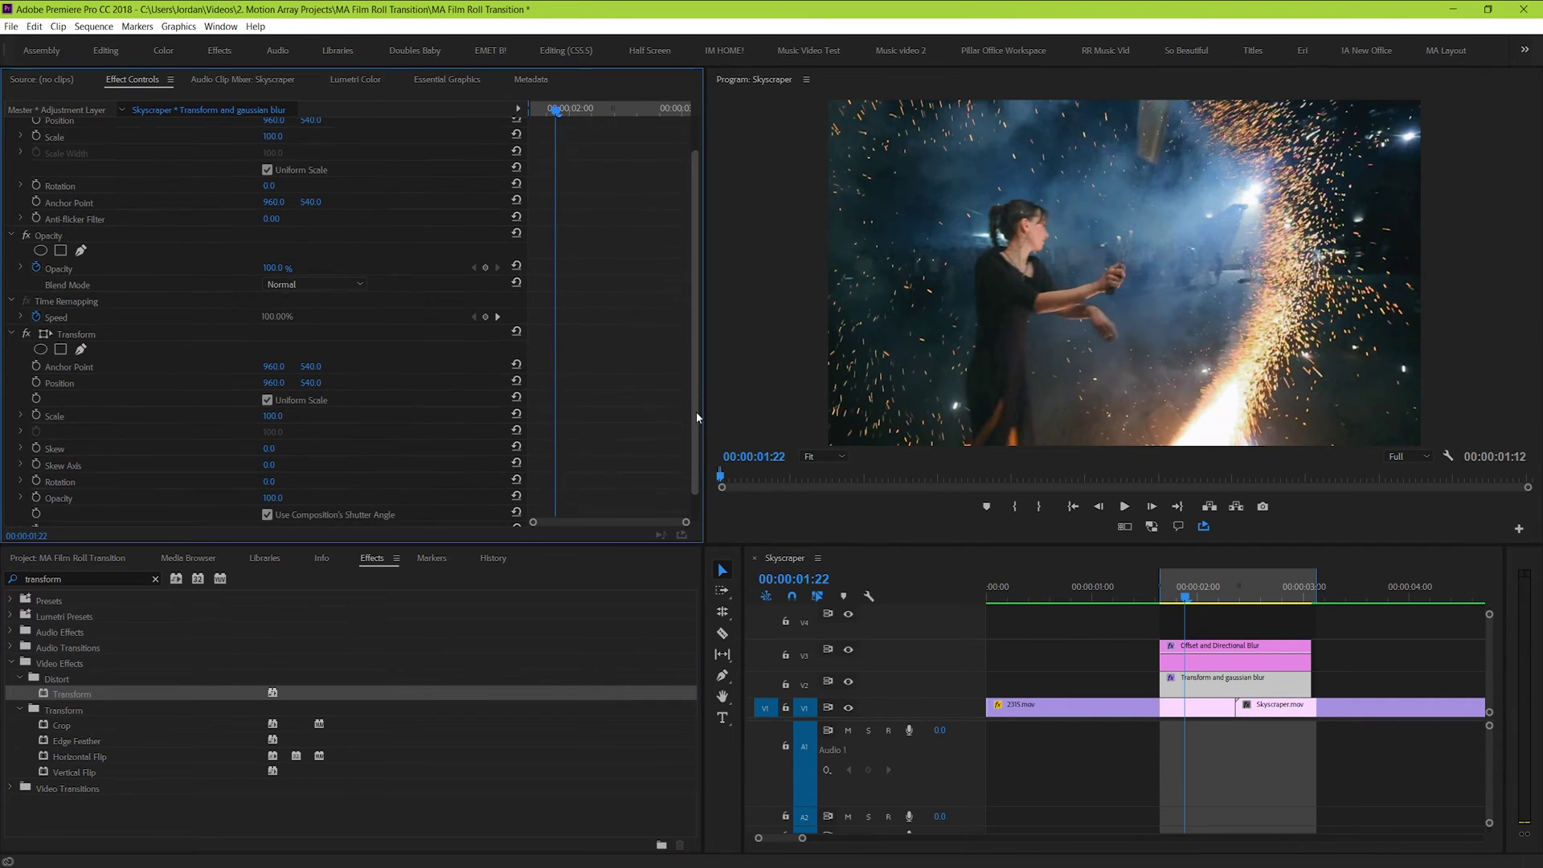
{"action": "left_click", "coordinate": [52, 415]}
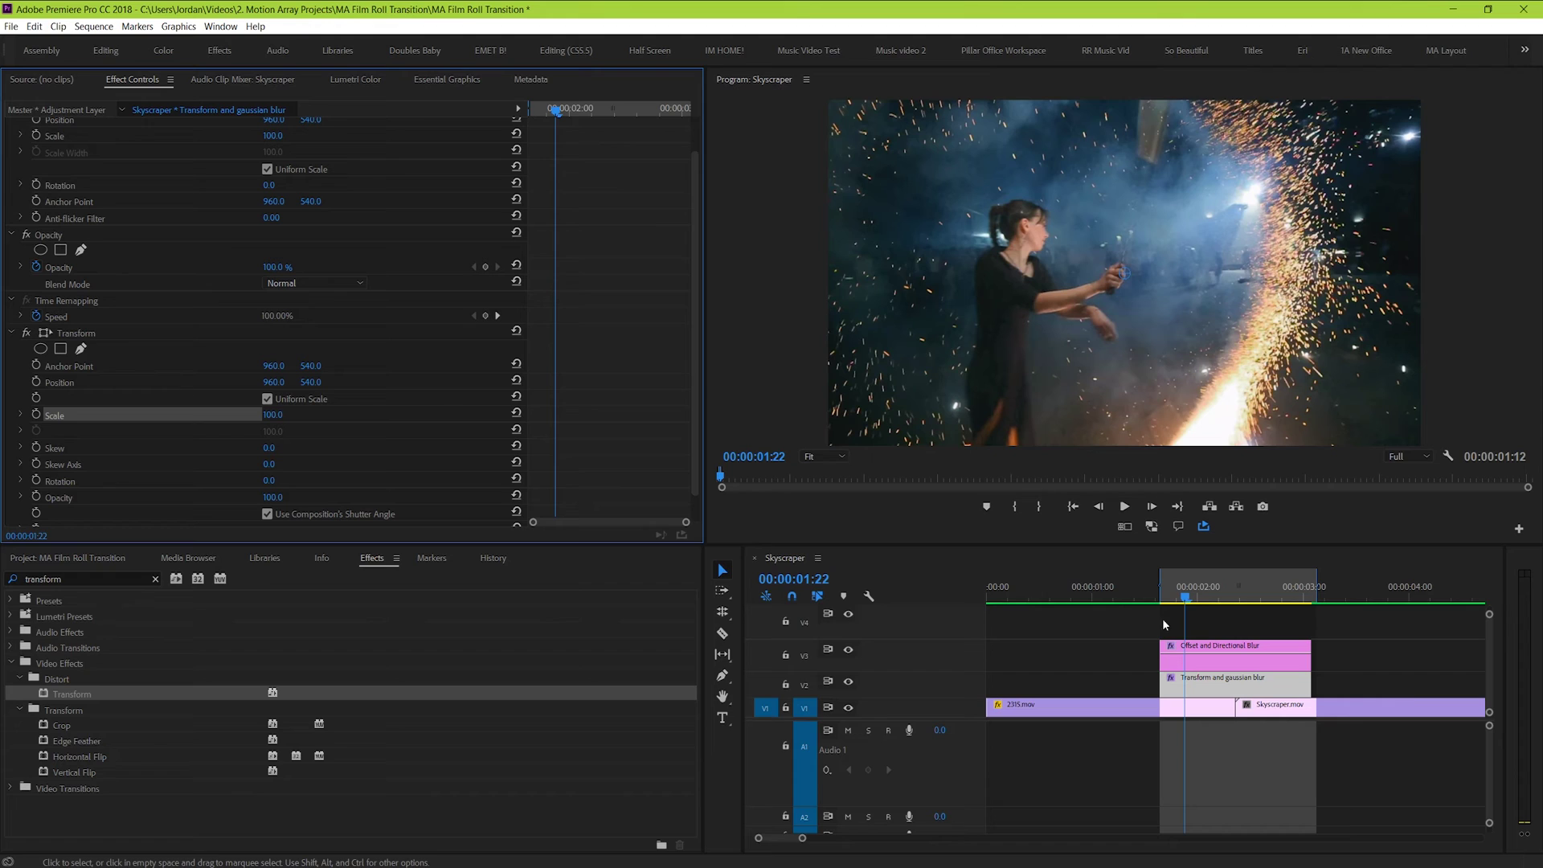
- Start keyframing Transform Scale with keyframes at 02:03 and 01:24
{"action": "left_click", "coordinate": [1195, 653]}
{"action": "left_click", "coordinate": [571, 117]}
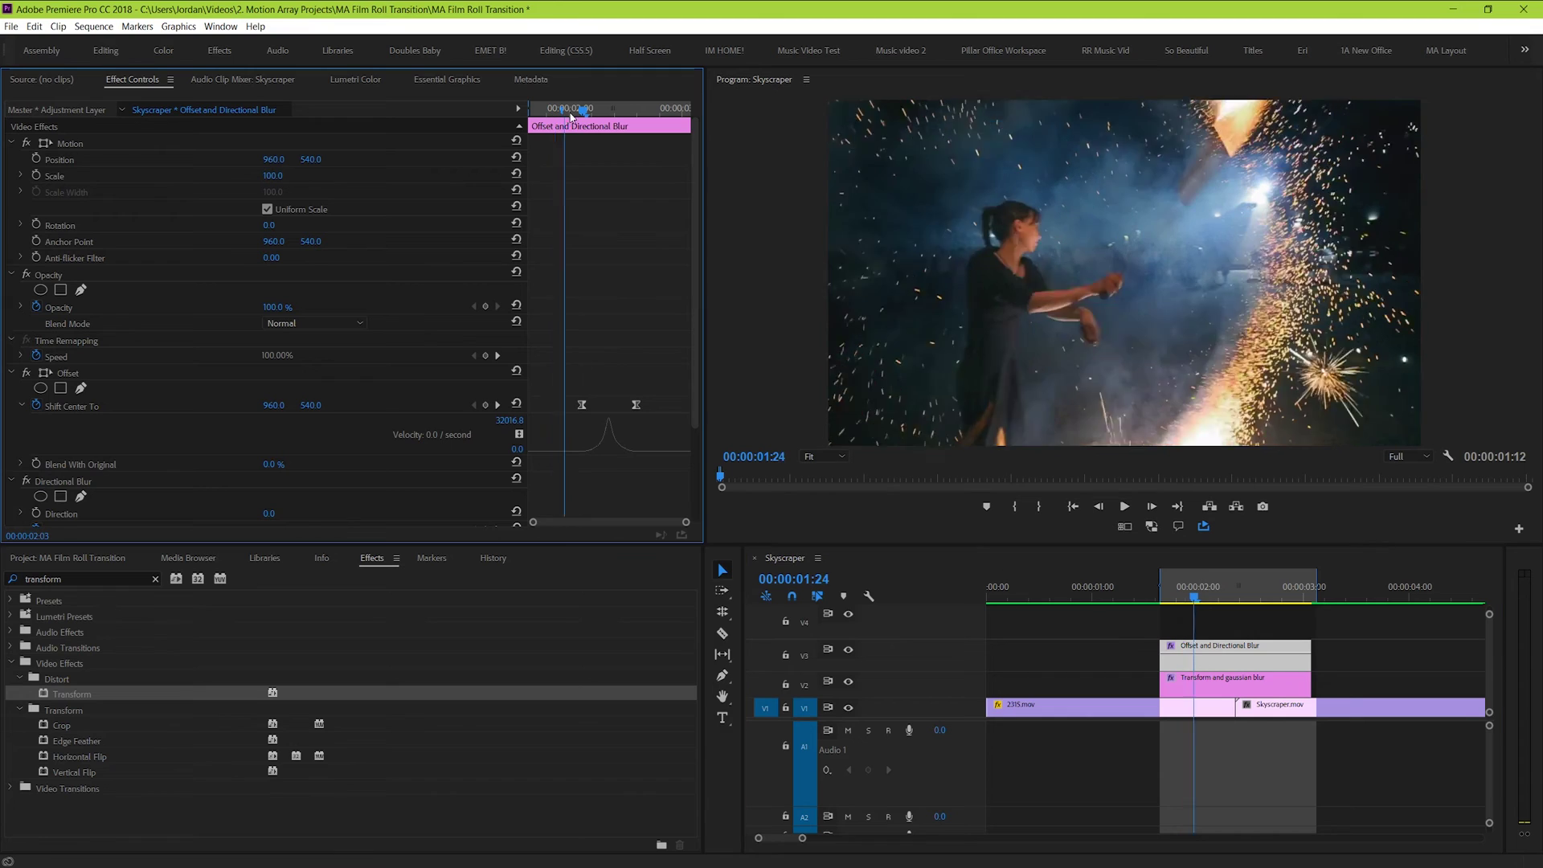
{"action": "left_click_drag", "start_coordinate": [571, 116], "coordinate": [582, 113]}
{"action": "left_click", "coordinate": [1196, 688]}
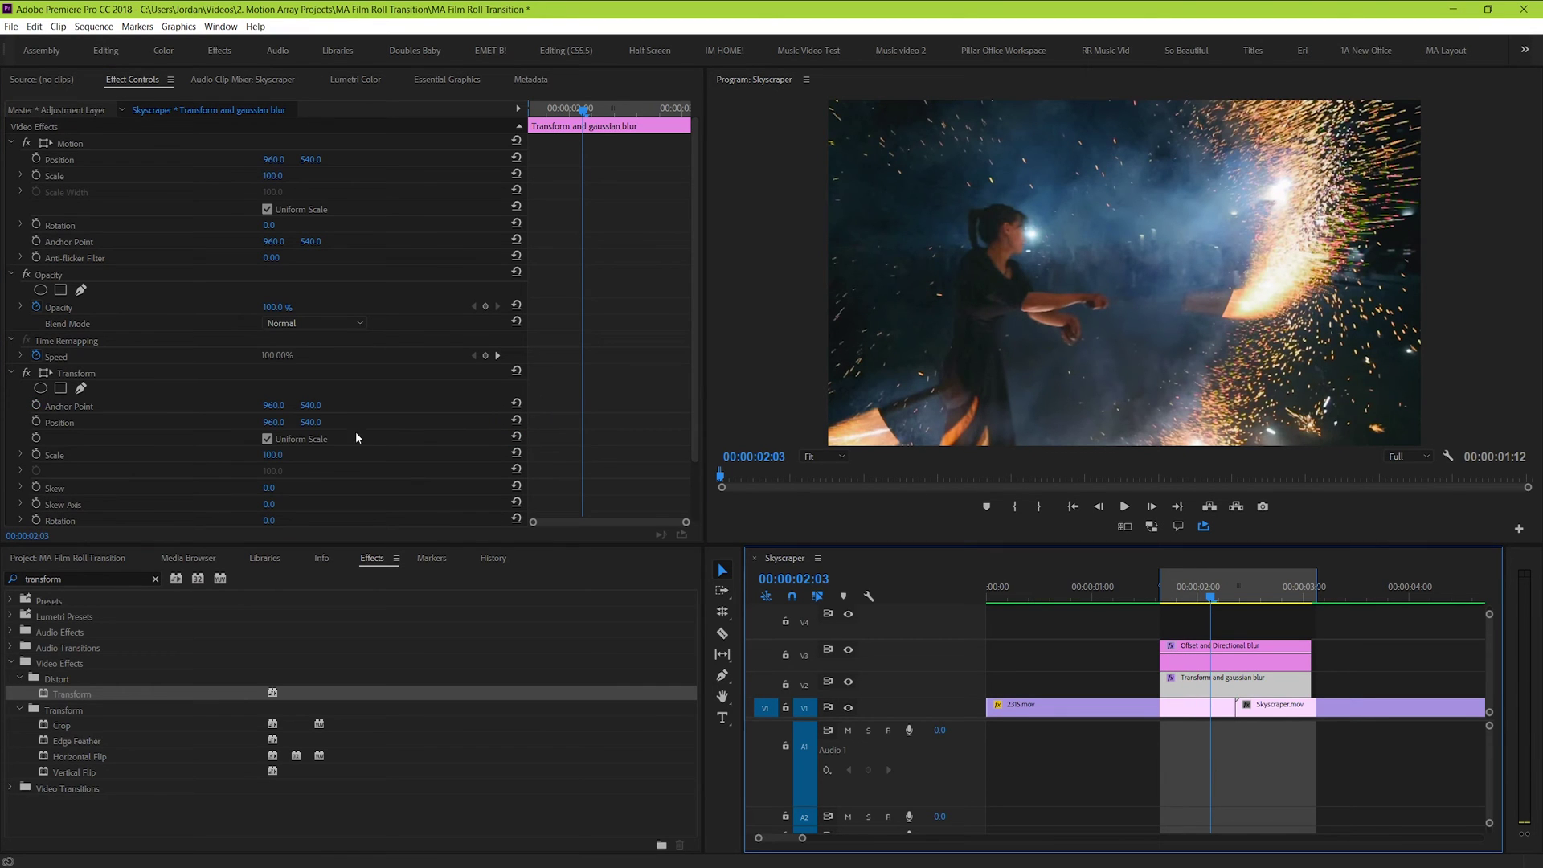
{"action": "left_click", "coordinate": [36, 454]}
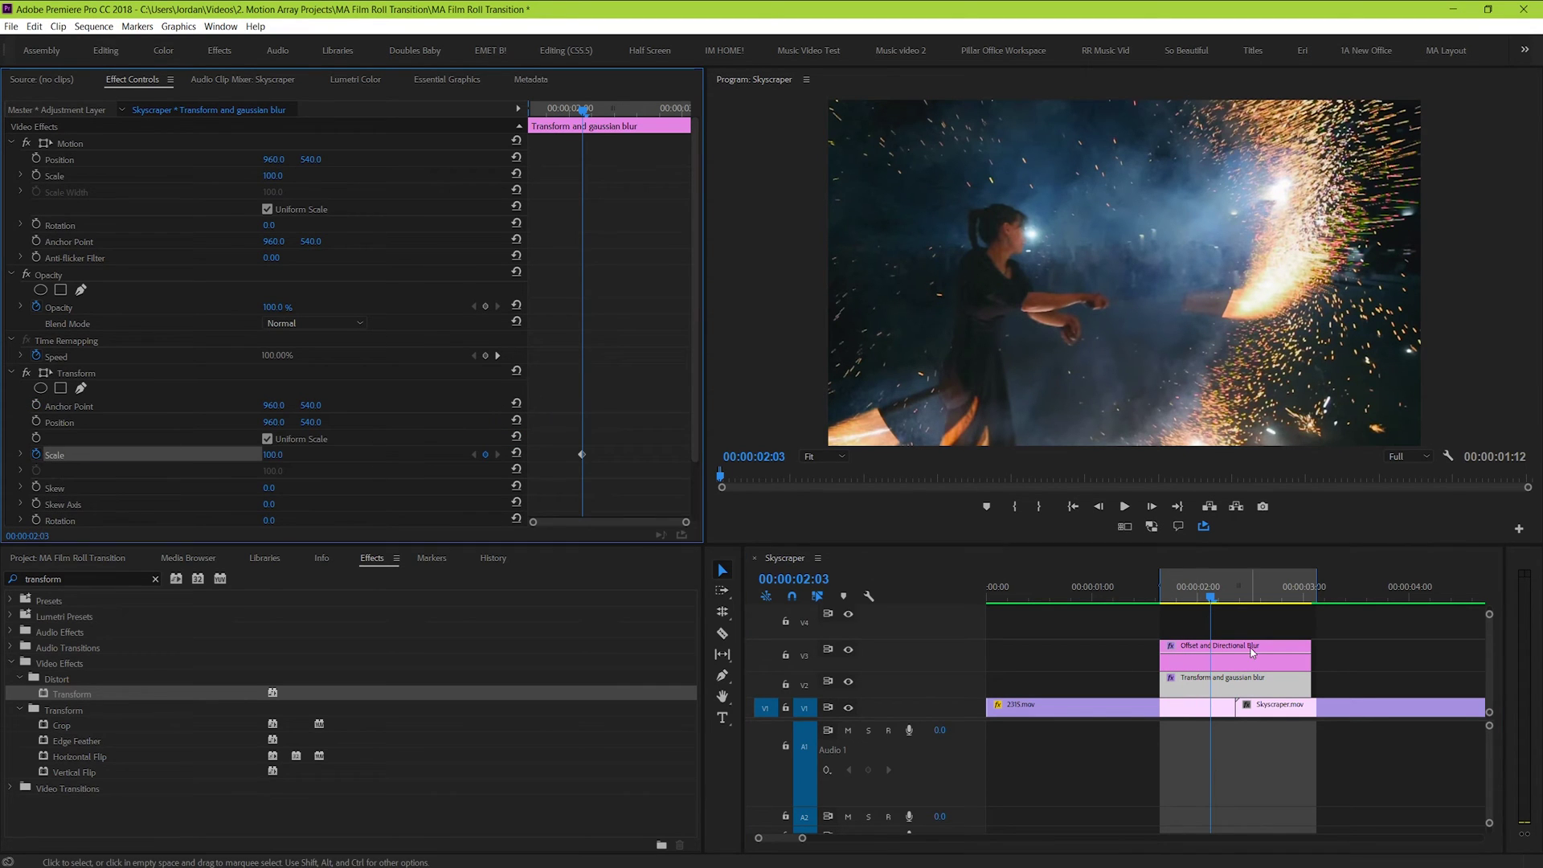
{"action": "key", "text": "Left"}
{"action": "key", "text": "Left"}
{"action": "key", "text": "Left"}
{"action": "key", "text": "Left"}
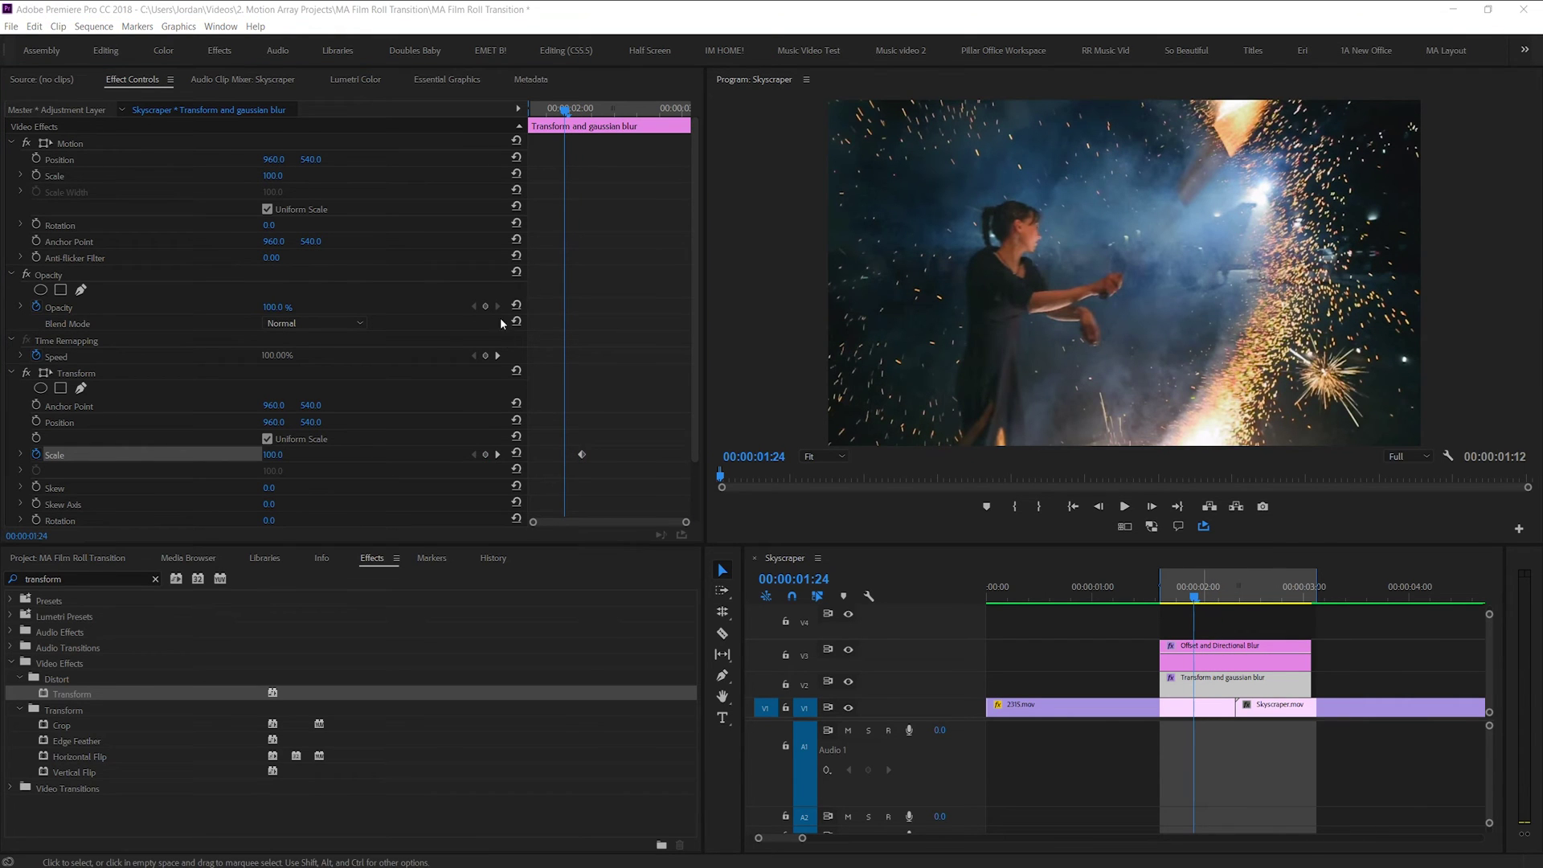
{"action": "left_click", "coordinate": [486, 455]}
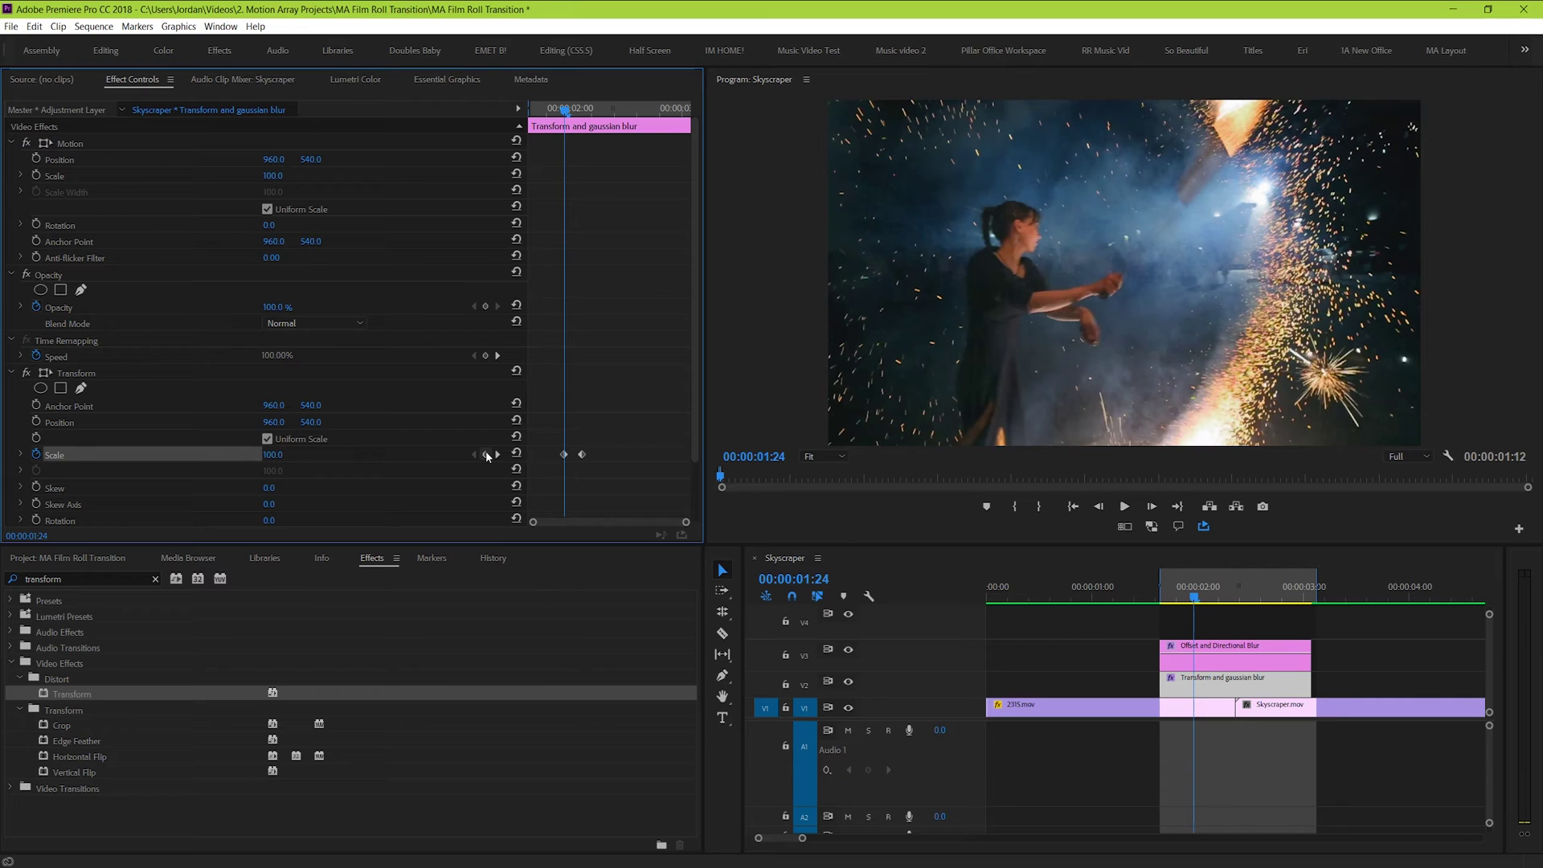
- Set the Scale keyframe at 02:03 to 80
{"action": "left_click", "coordinate": [584, 110]}
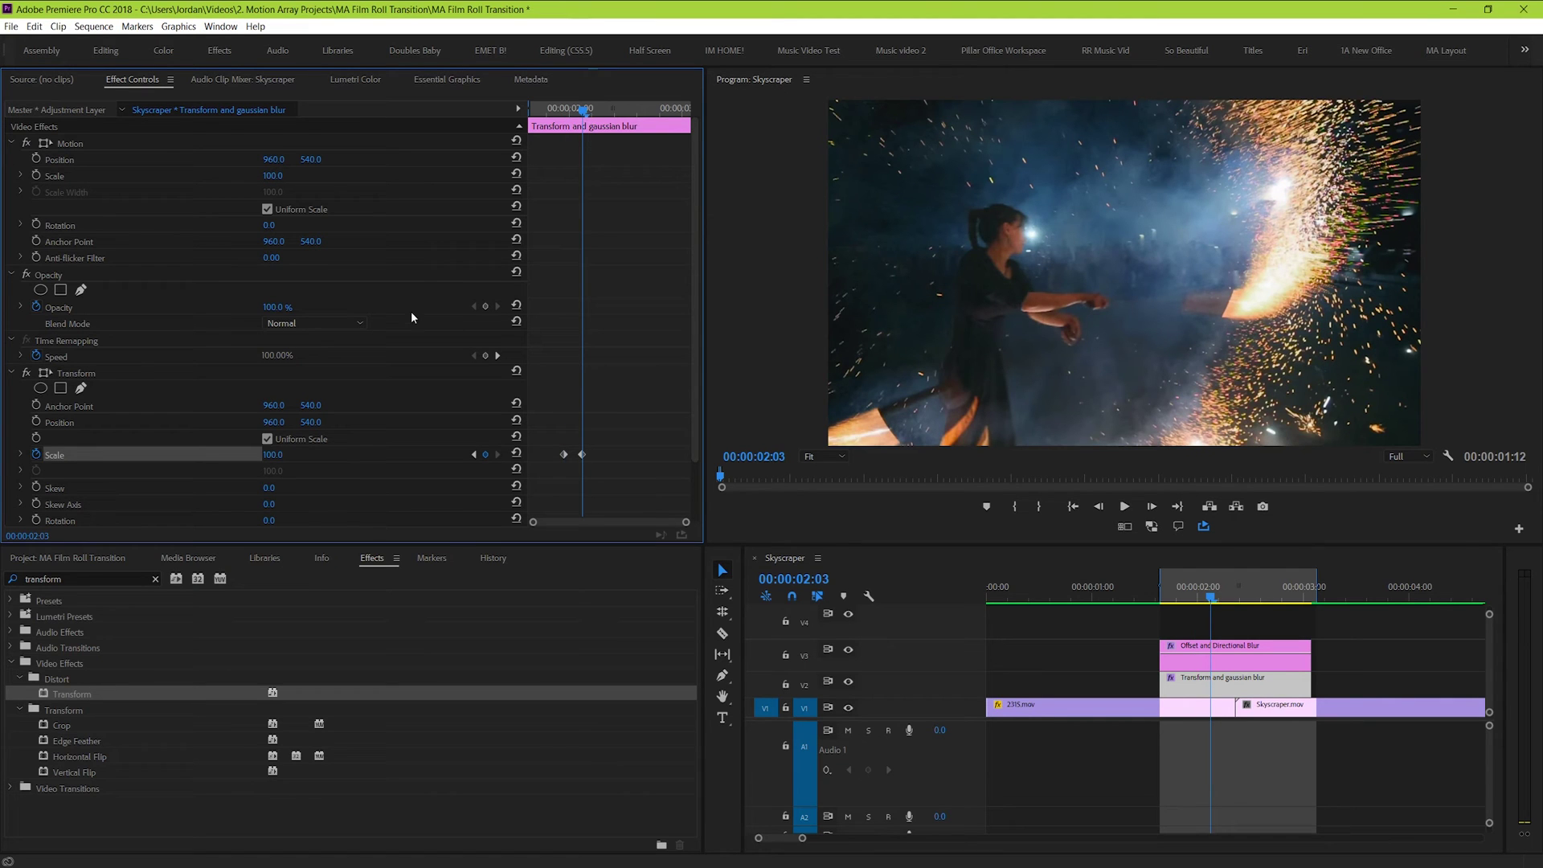
{"action": "left_click_drag", "start_coordinate": [271, 455], "coordinate": [245, 455]}
{"action": "left_click", "coordinate": [282, 456]}
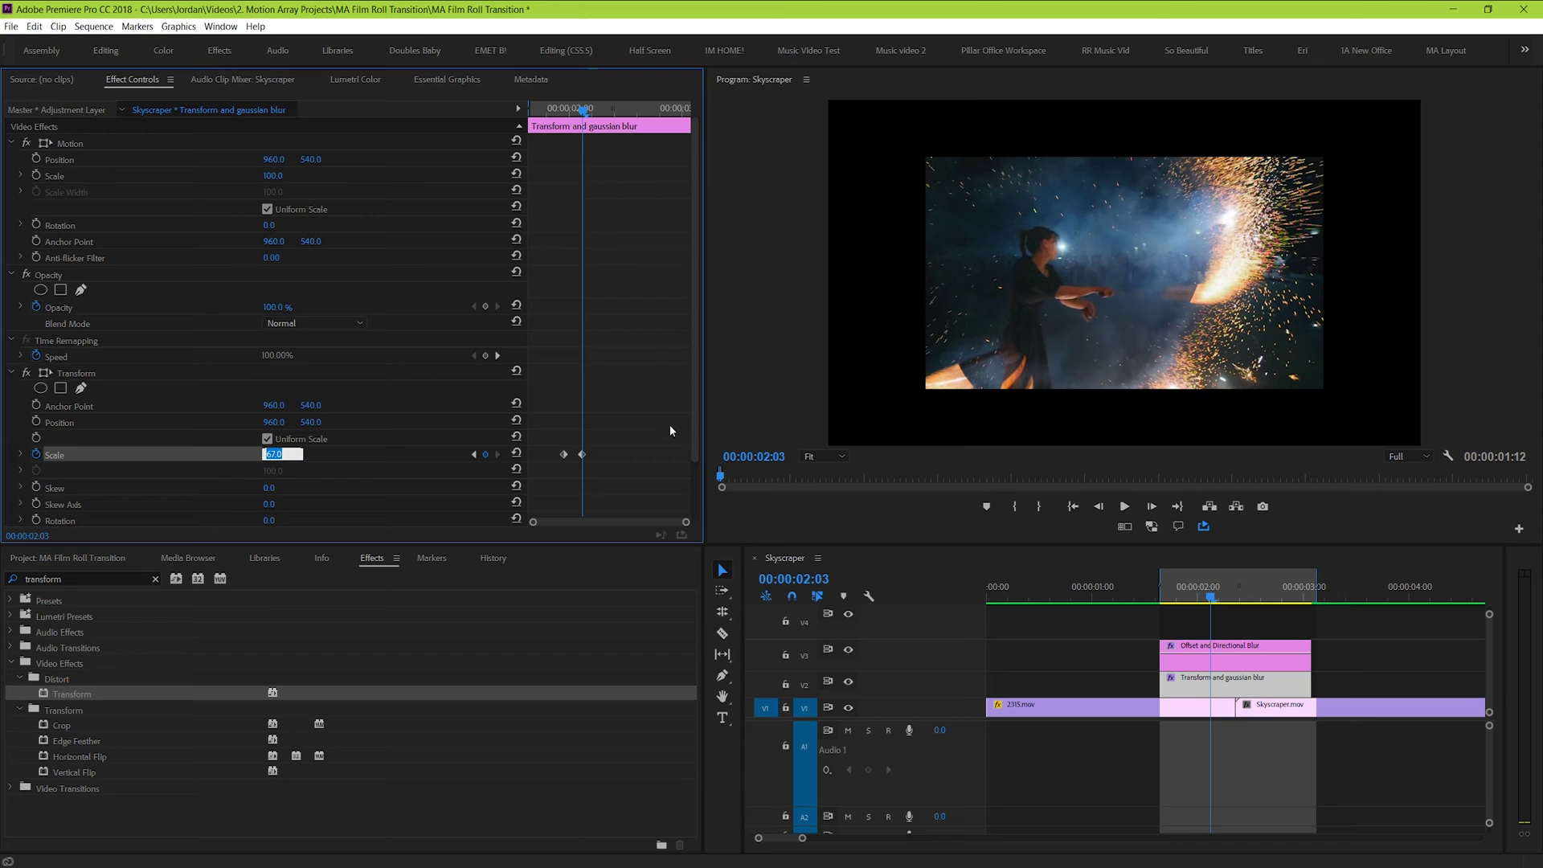
{"action": "type", "text": "80"}
{"action": "key", "text": "Return"}
{"action": "key", "text": "space"}
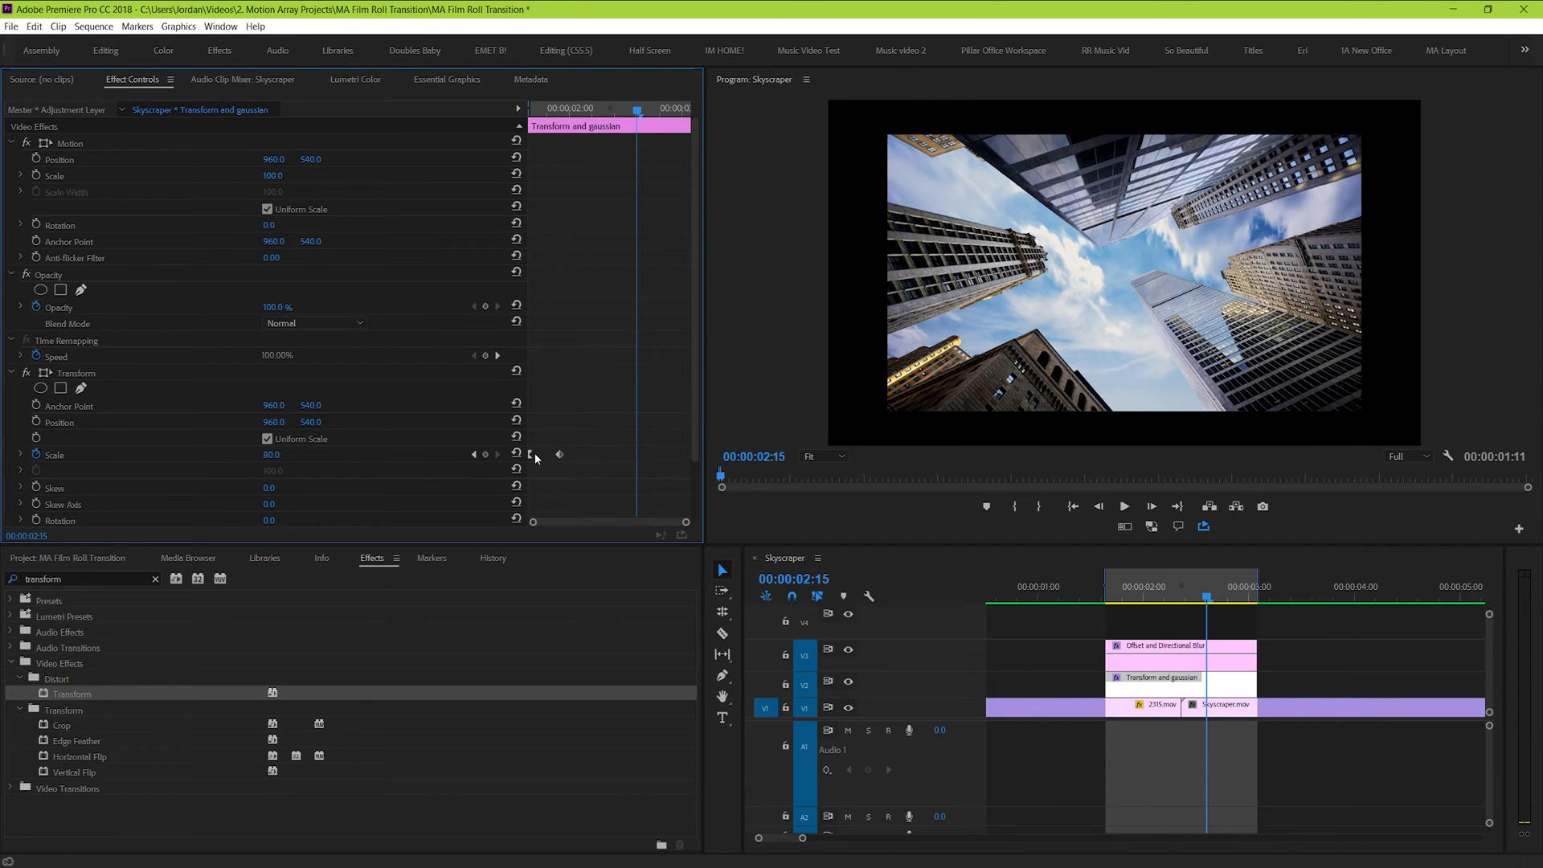
- Preview the scale dip across the cut twice
{"action": "left_click", "coordinate": [1106, 575]}
{"action": "key", "text": "space"}
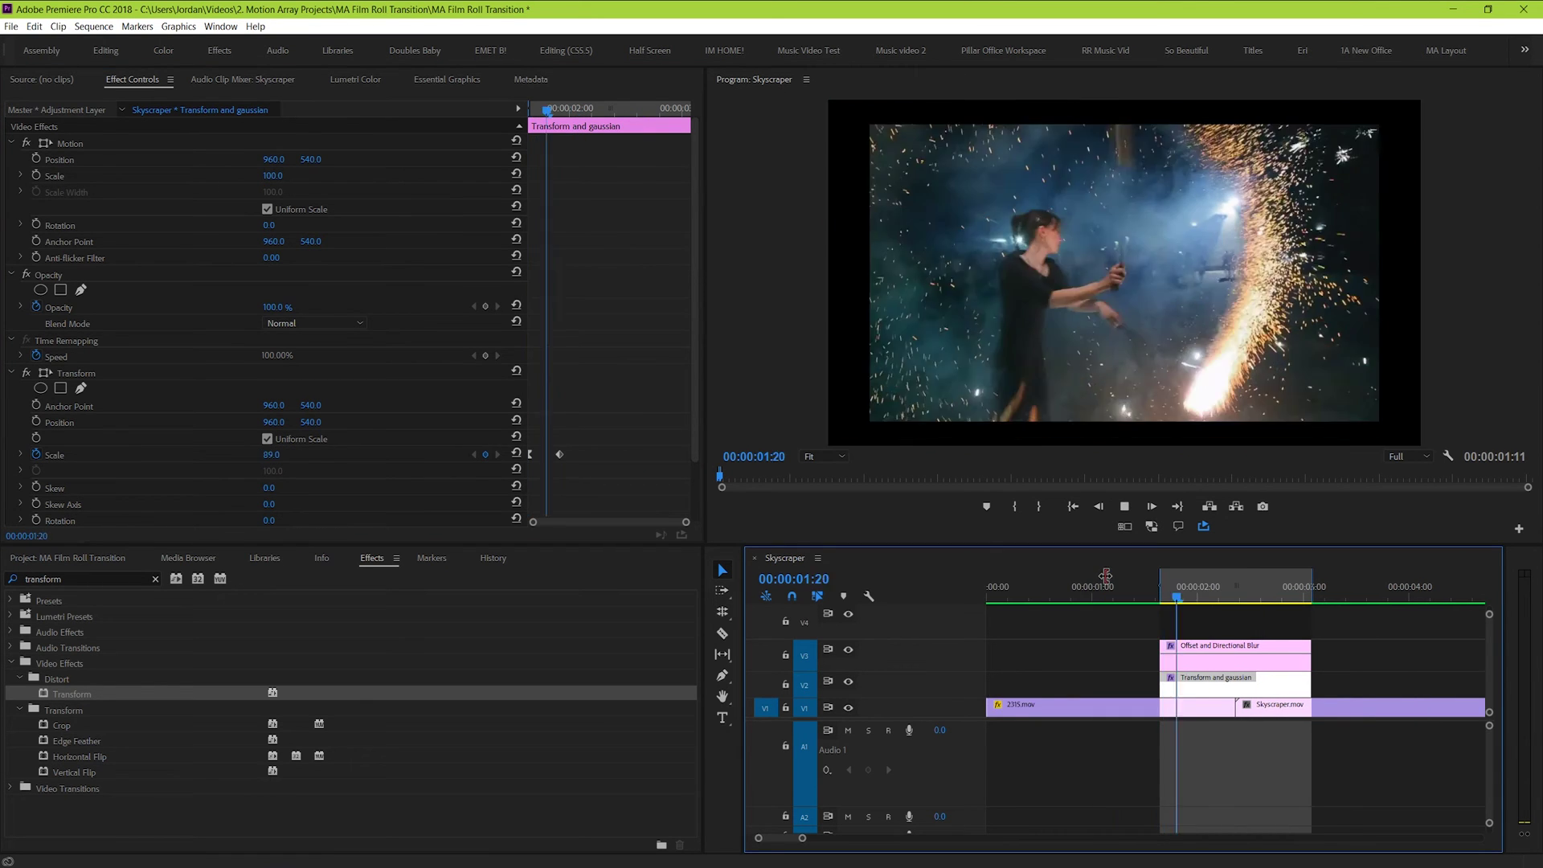
{"action": "key", "text": "space"}
{"action": "left_click", "coordinate": [1222, 586]}
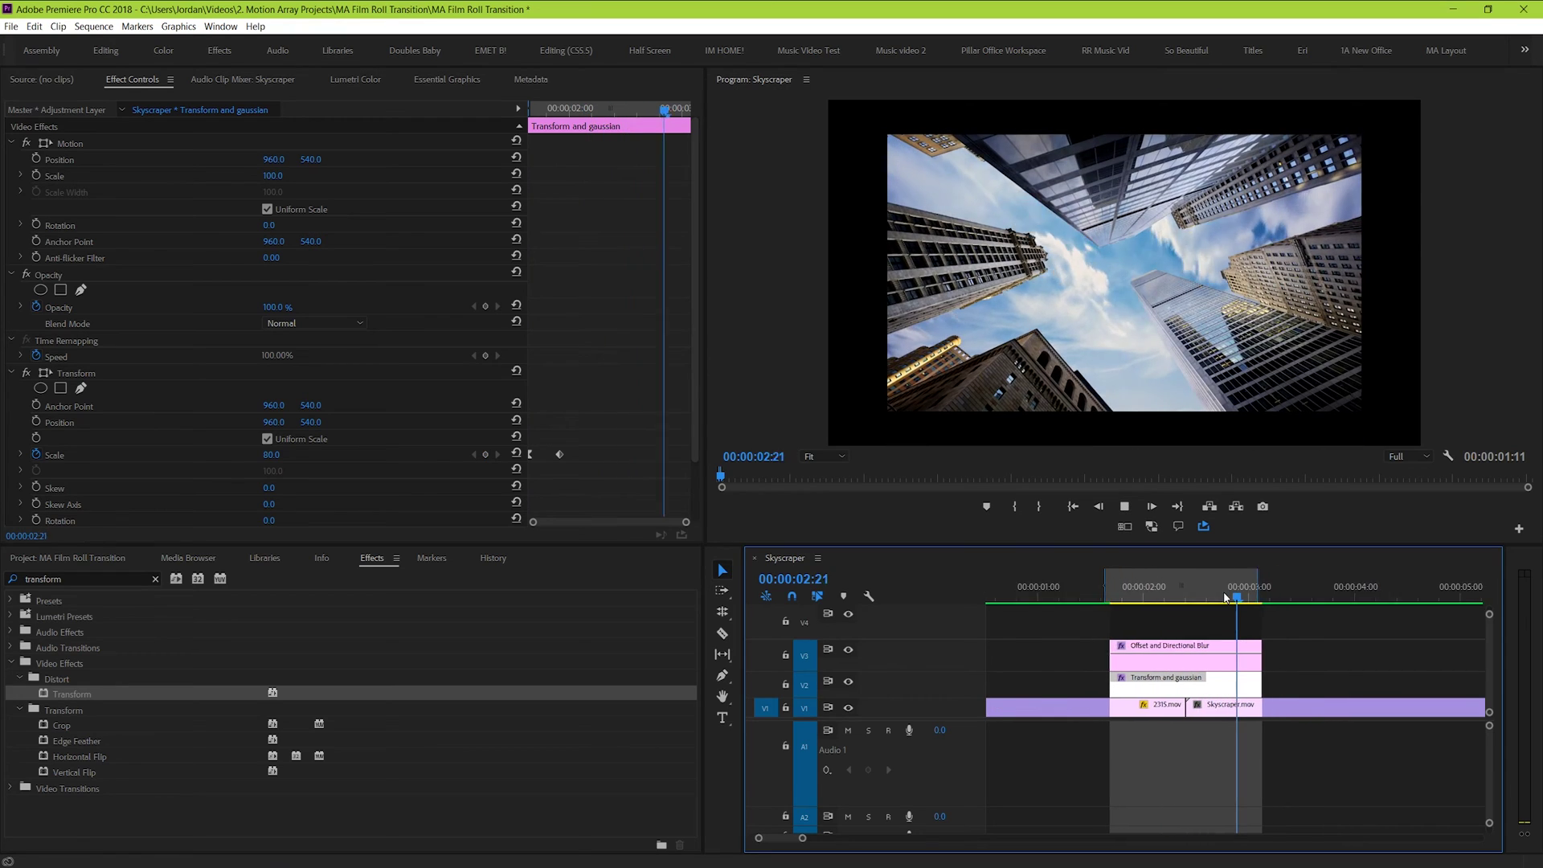
{"action": "key", "text": "space"}
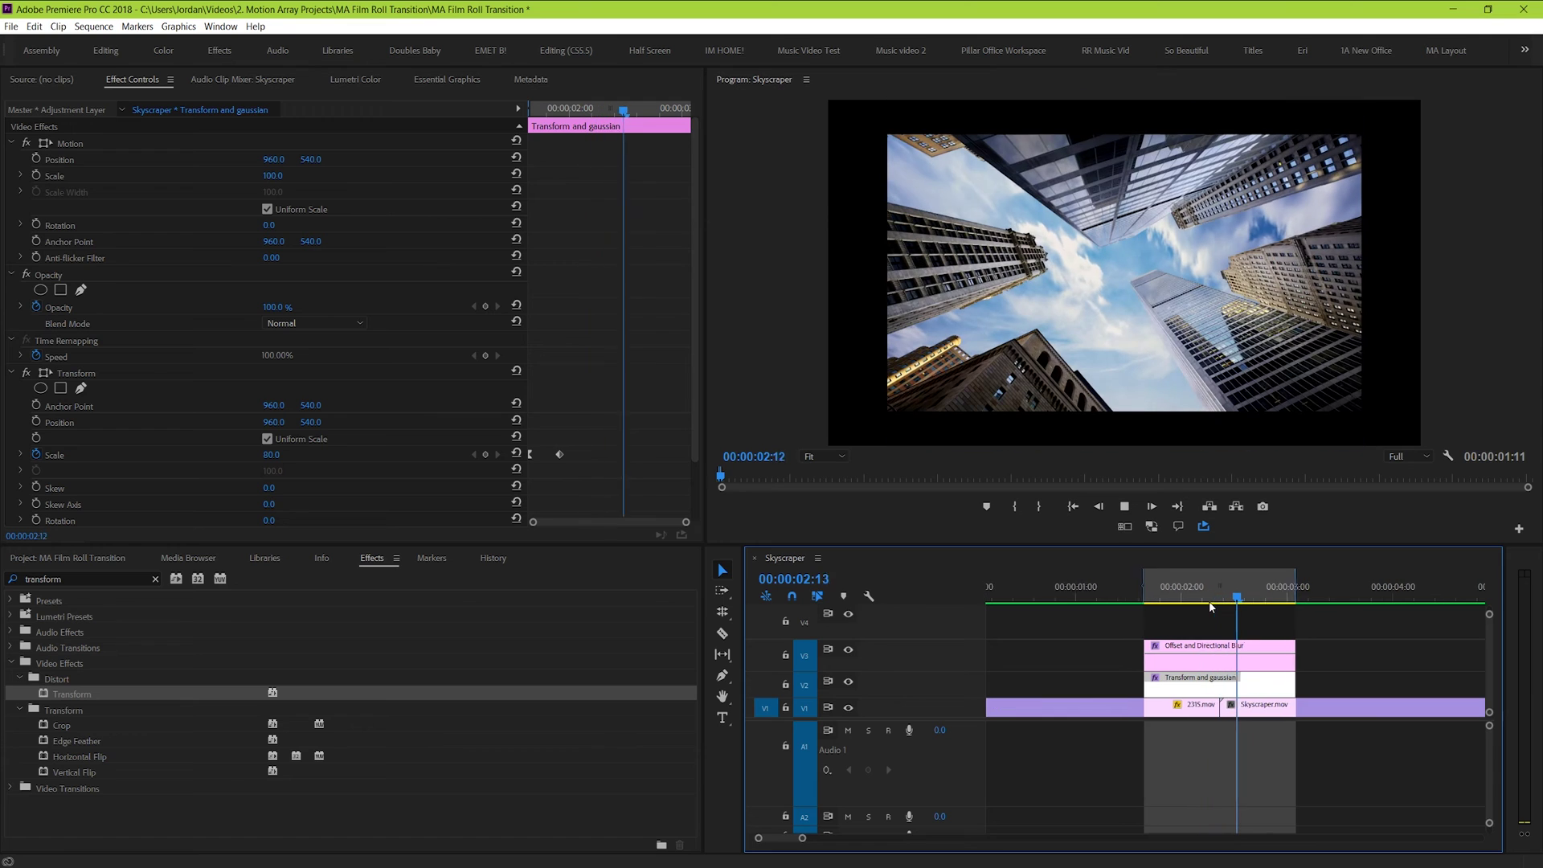
{"action": "key", "text": "space"}
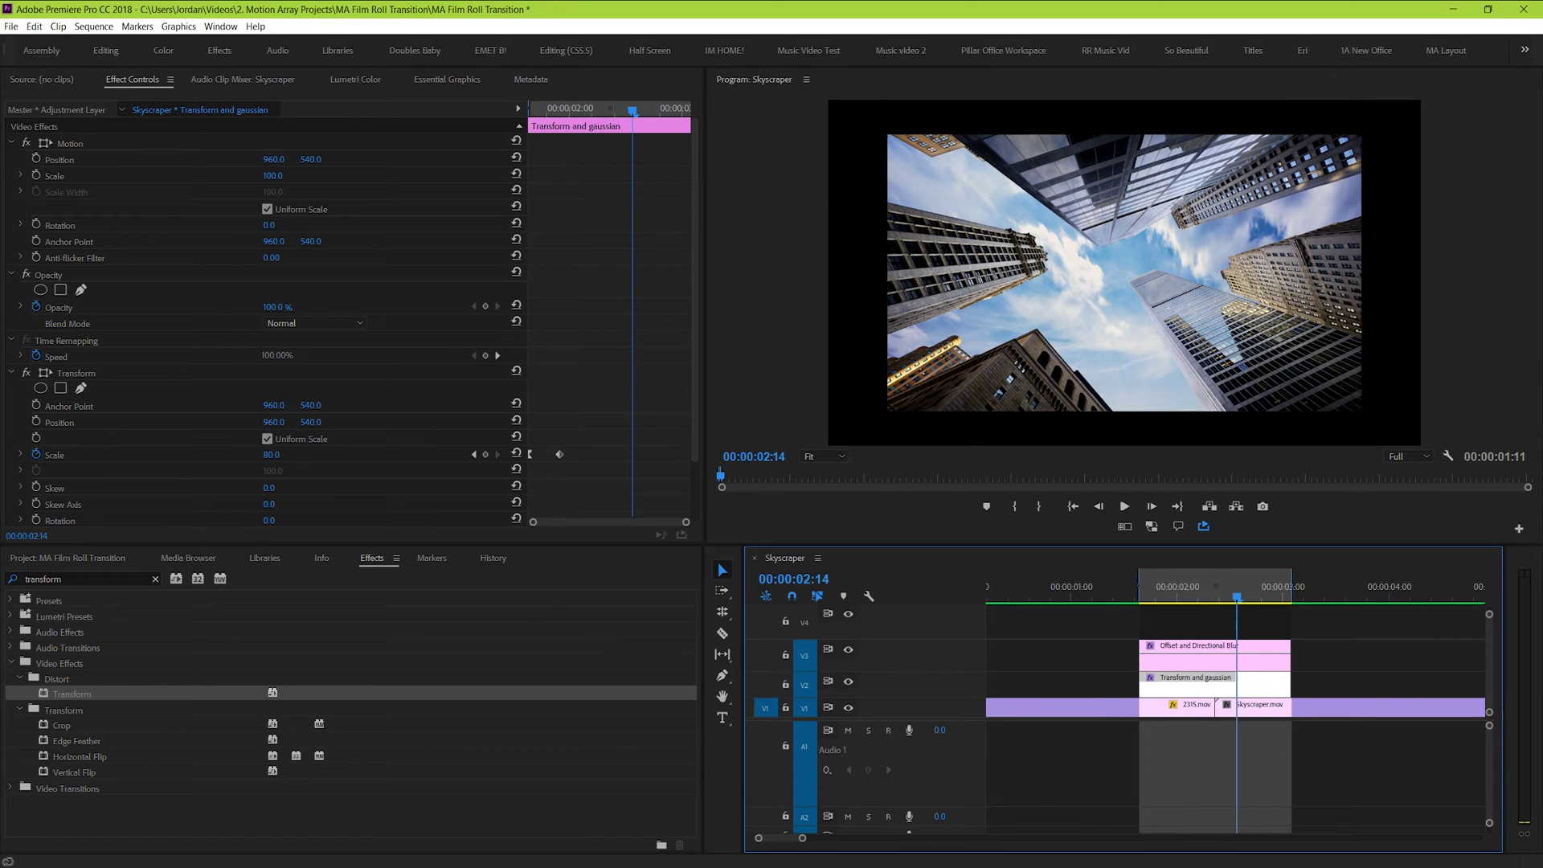
- Add a matching Scale keyframe at 02:10, aligned with the V3 layer's keyframes
{"action": "left_click", "coordinate": [1189, 655]}
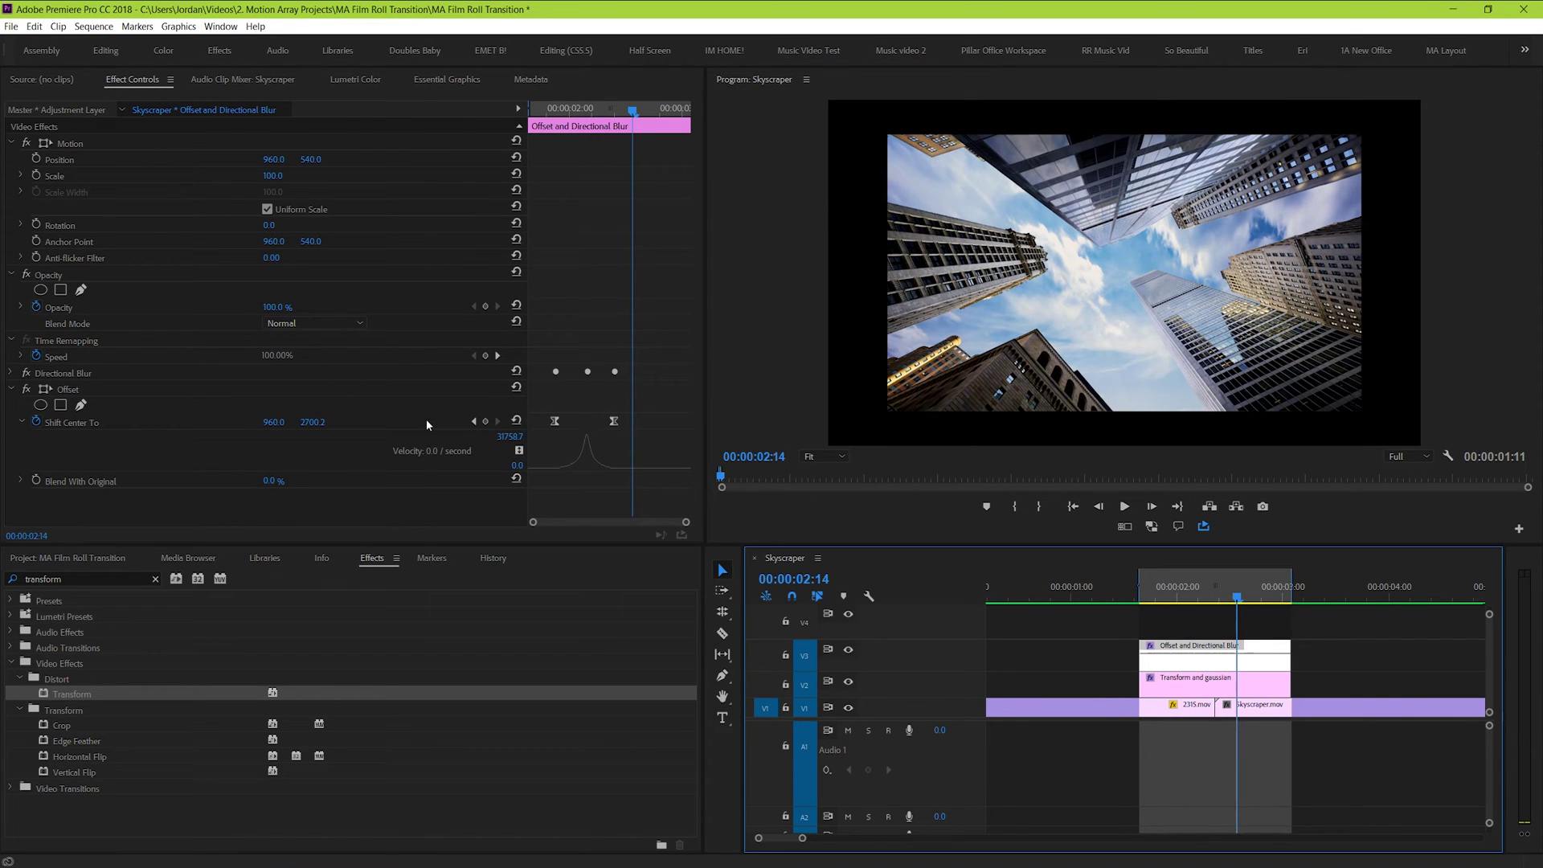
{"action": "left_click", "coordinate": [471, 421]}
{"action": "left_click", "coordinate": [1205, 685]}
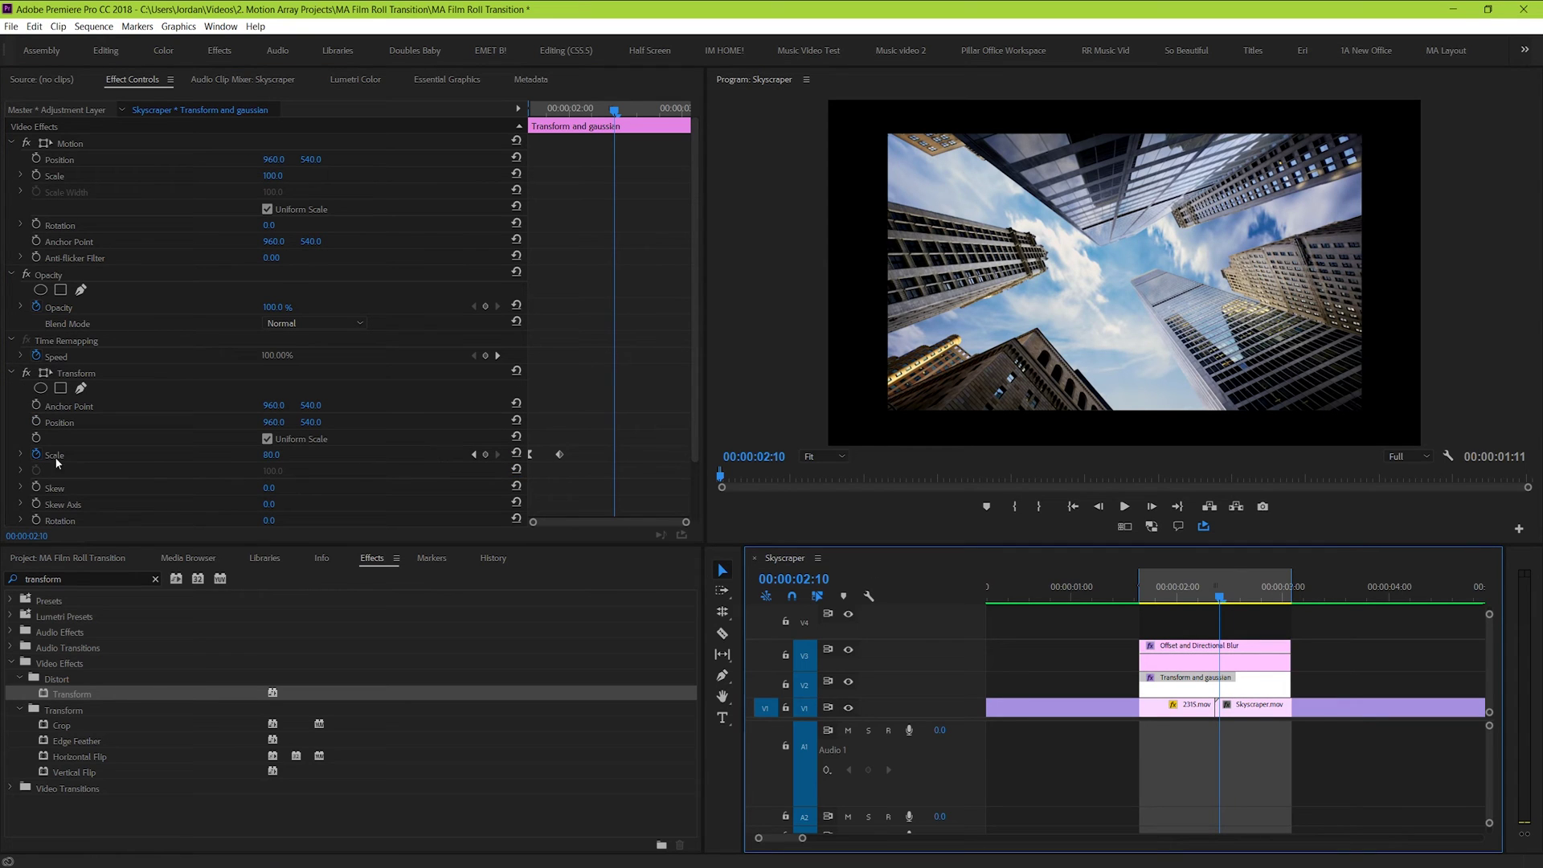
{"action": "left_click", "coordinate": [486, 455]}
{"action": "key", "text": "space"}
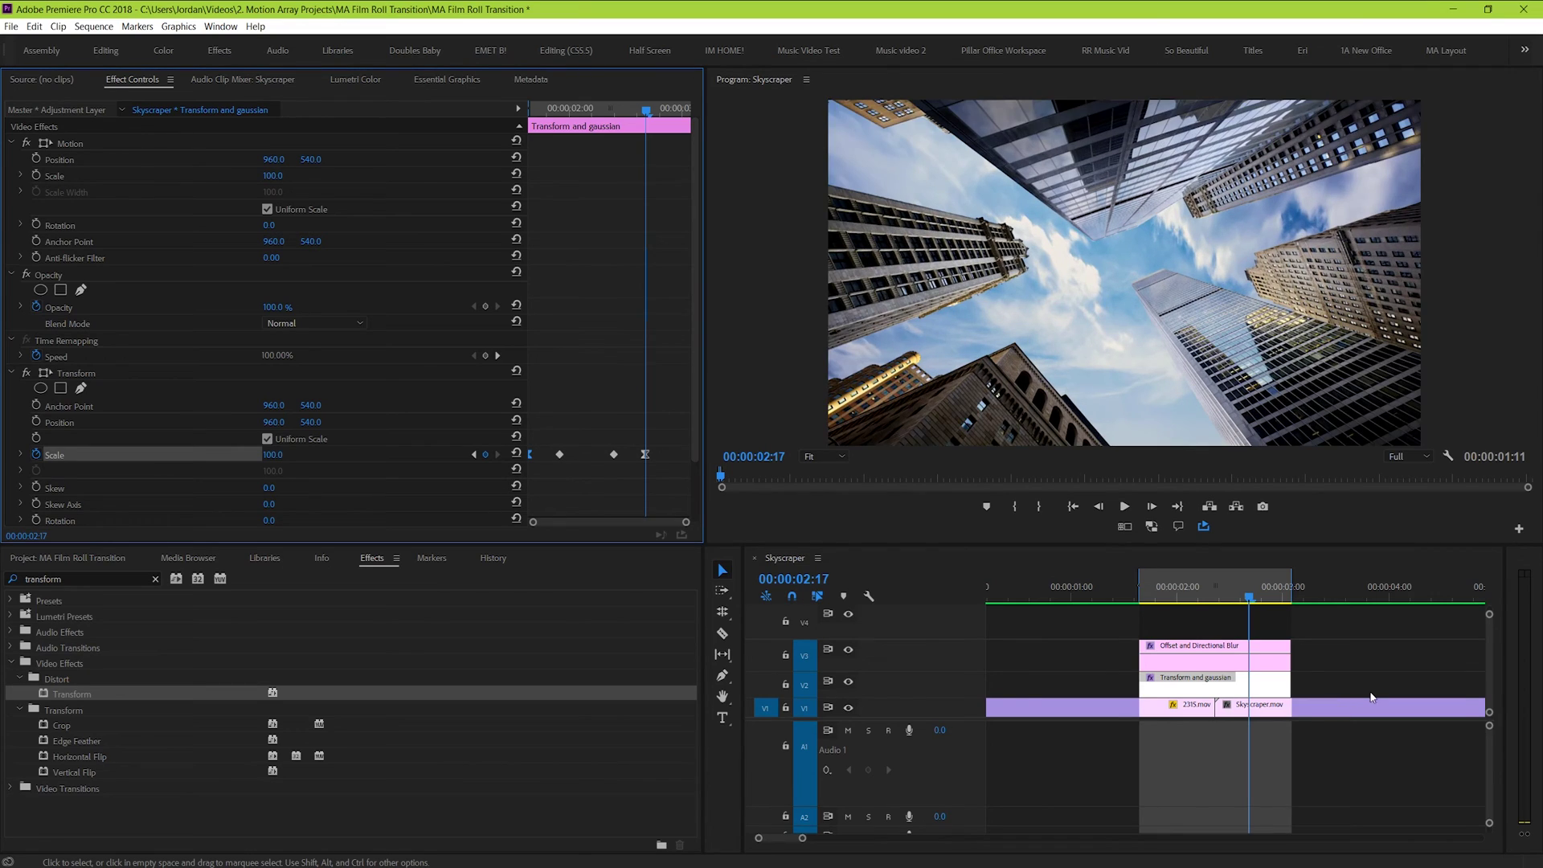
{"action": "key", "text": "Up"}
{"action": "key", "text": "Up"}
{"action": "key", "text": "space"}
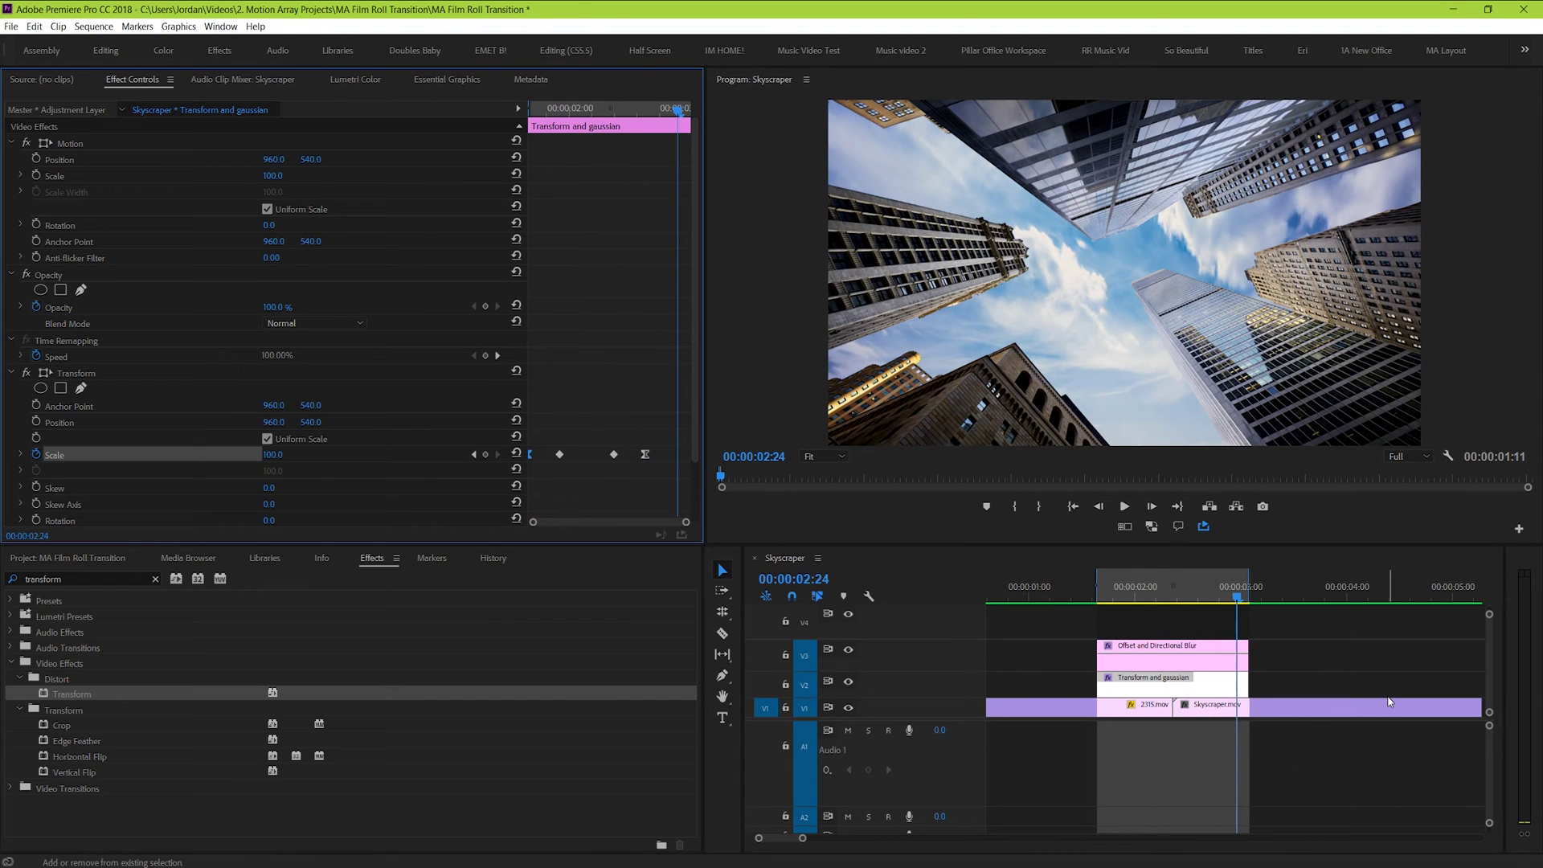
{"action": "left_click", "coordinate": [1376, 653]}
{"action": "key", "text": "space"}
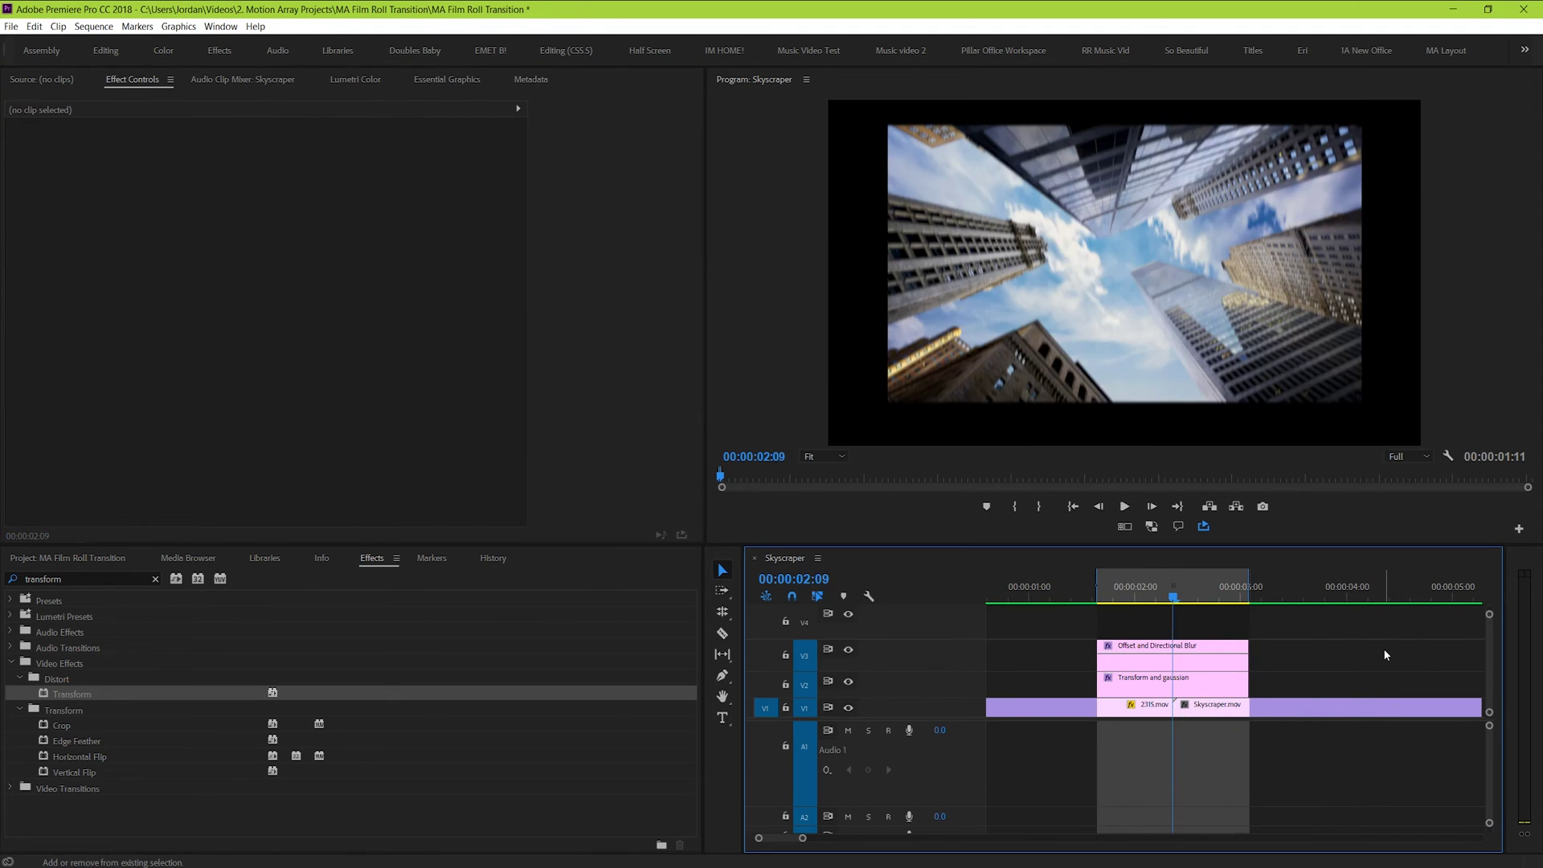
{"action": "left_click", "coordinate": [1187, 599]}
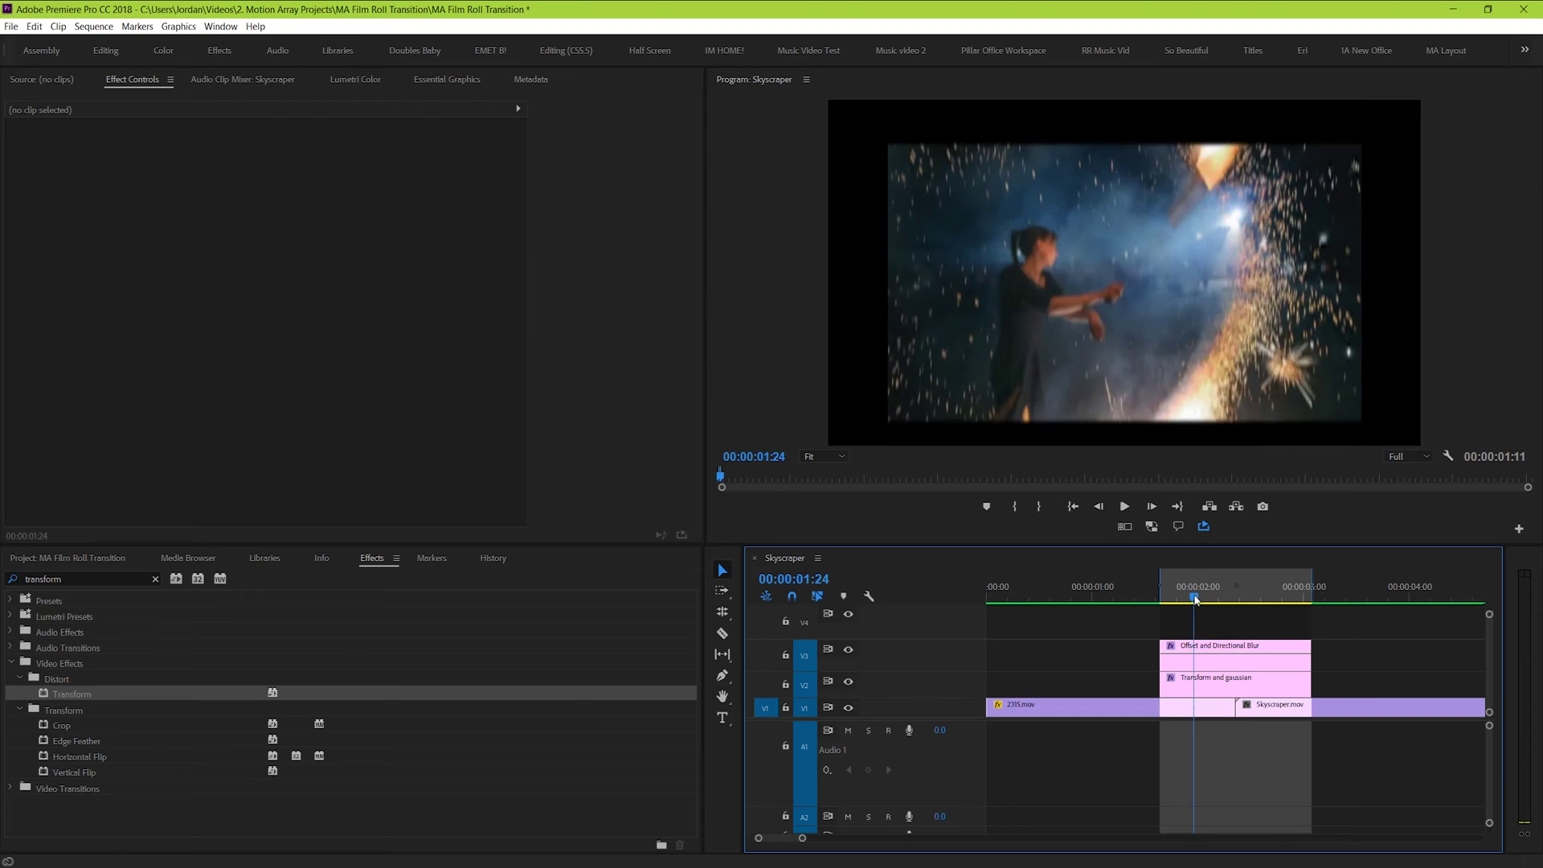
- Apply Gaussian Blur to the V2 clip and start keyframing Blurriness at its start
{"action": "left_click", "coordinate": [101, 573]}
{"action": "key", "text": "ctrl+a"}
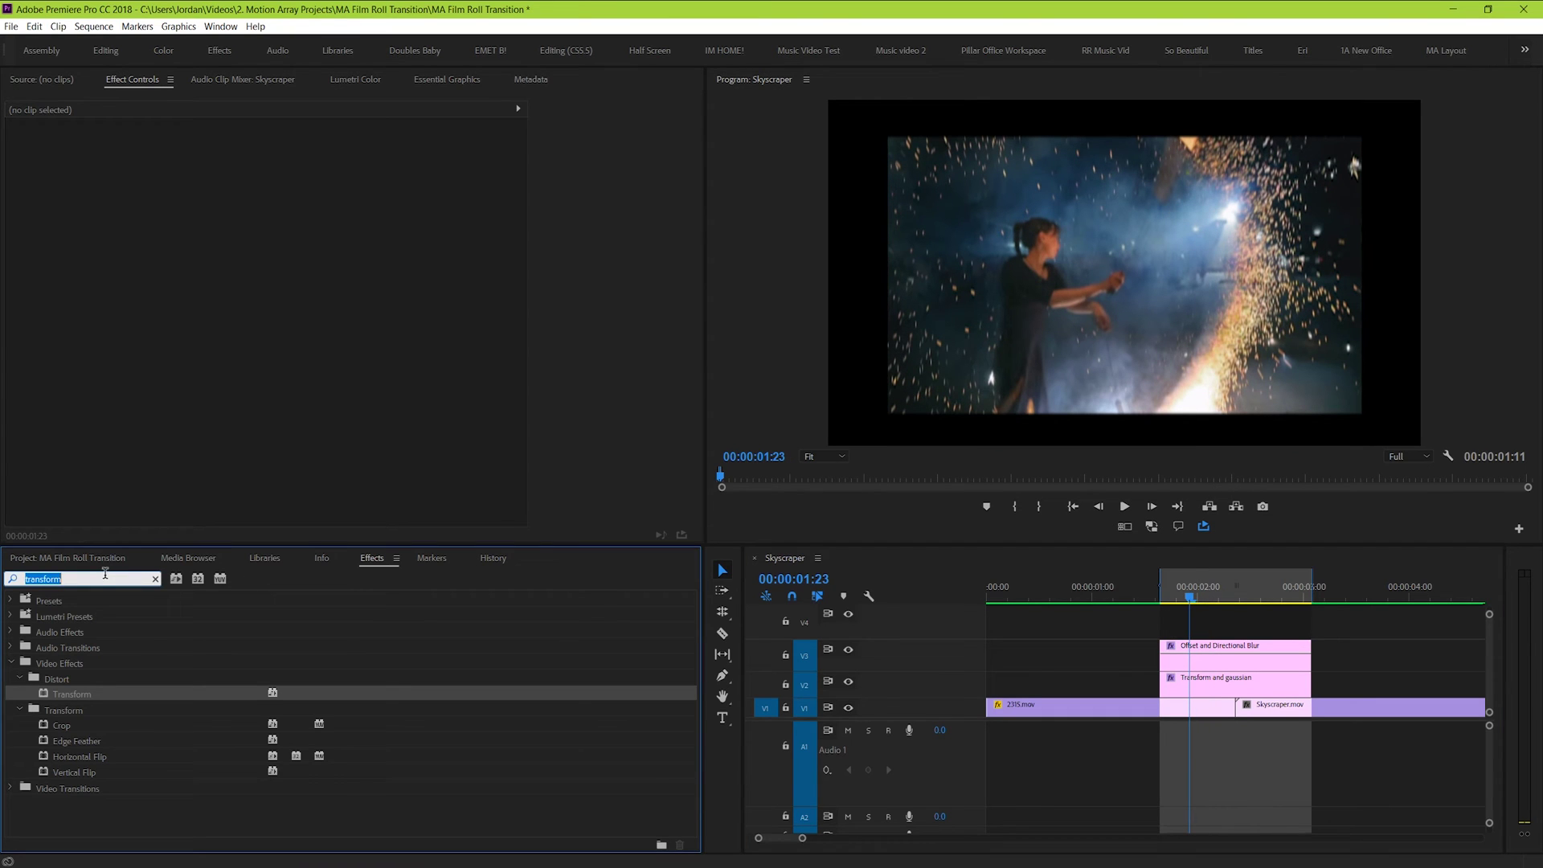
{"action": "type", "text": "gauss"}
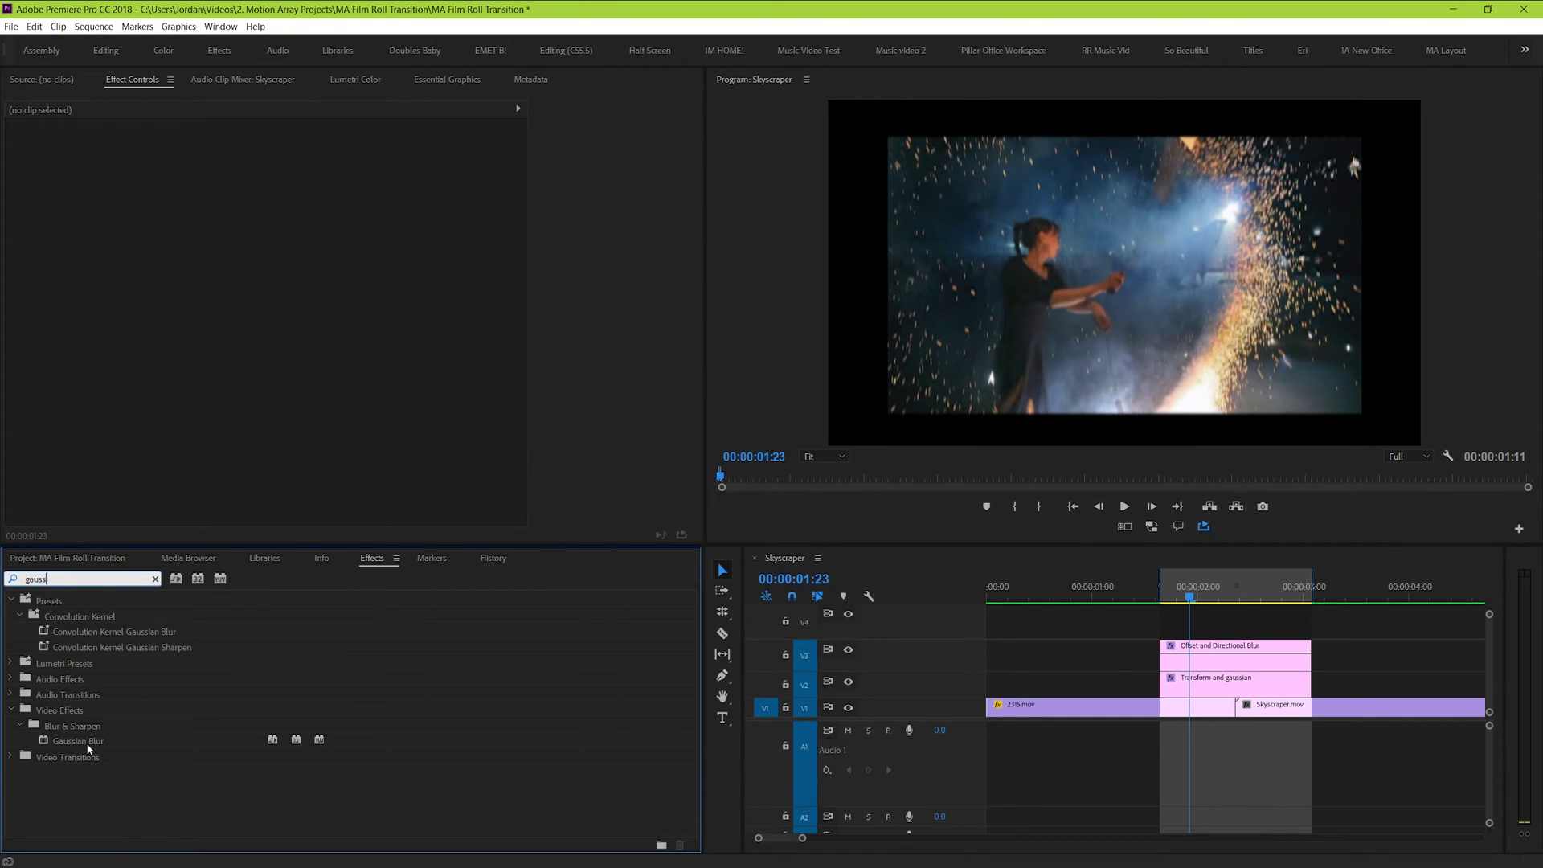
{"action": "left_click_drag", "start_coordinate": [88, 742], "coordinate": [1206, 683]}
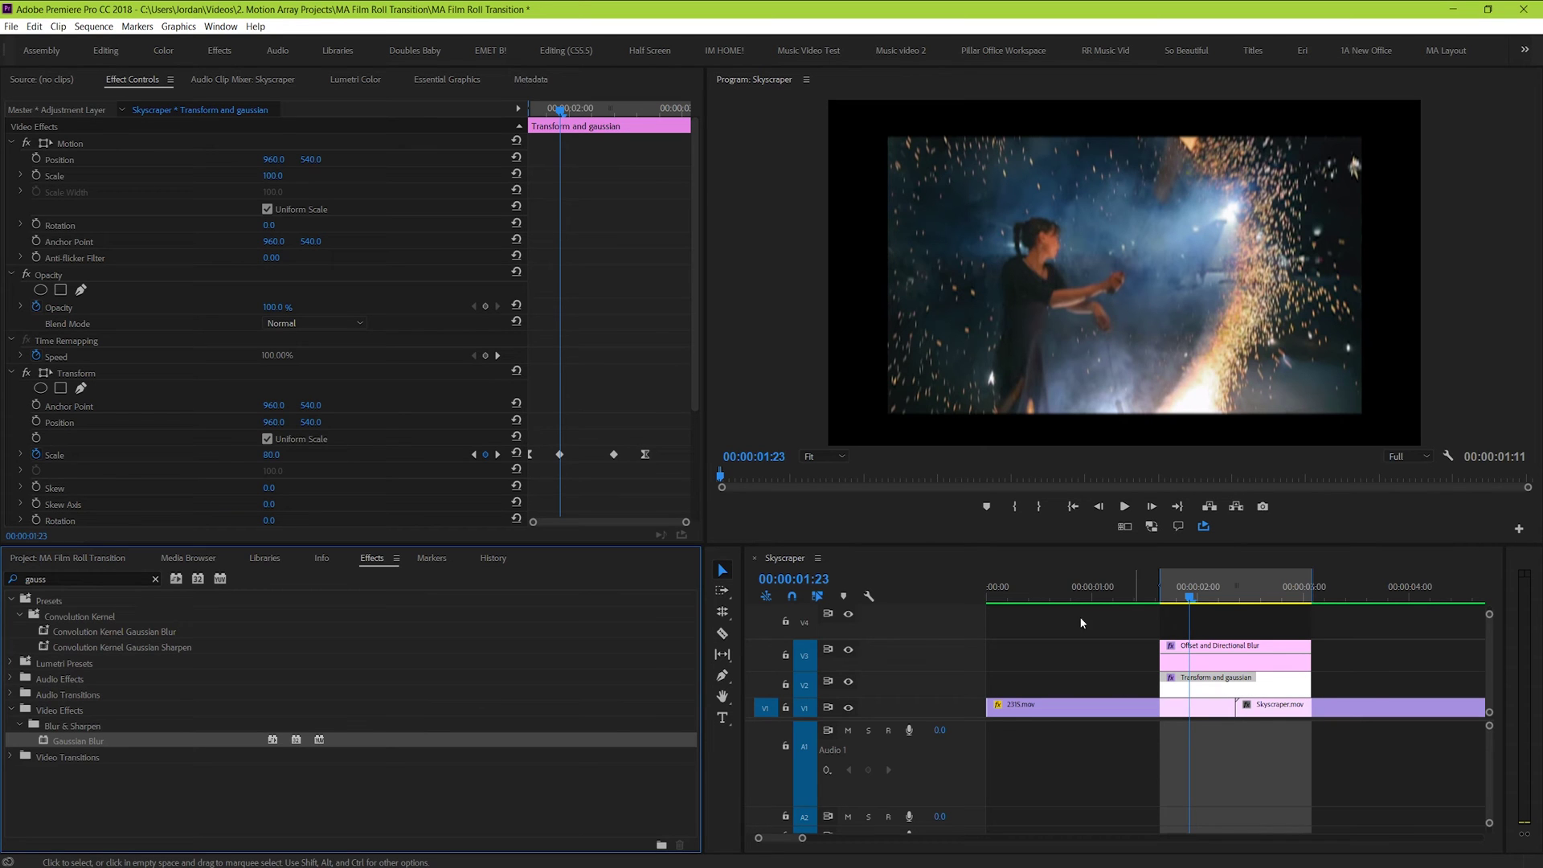
{"action": "left_click", "coordinate": [534, 117]}
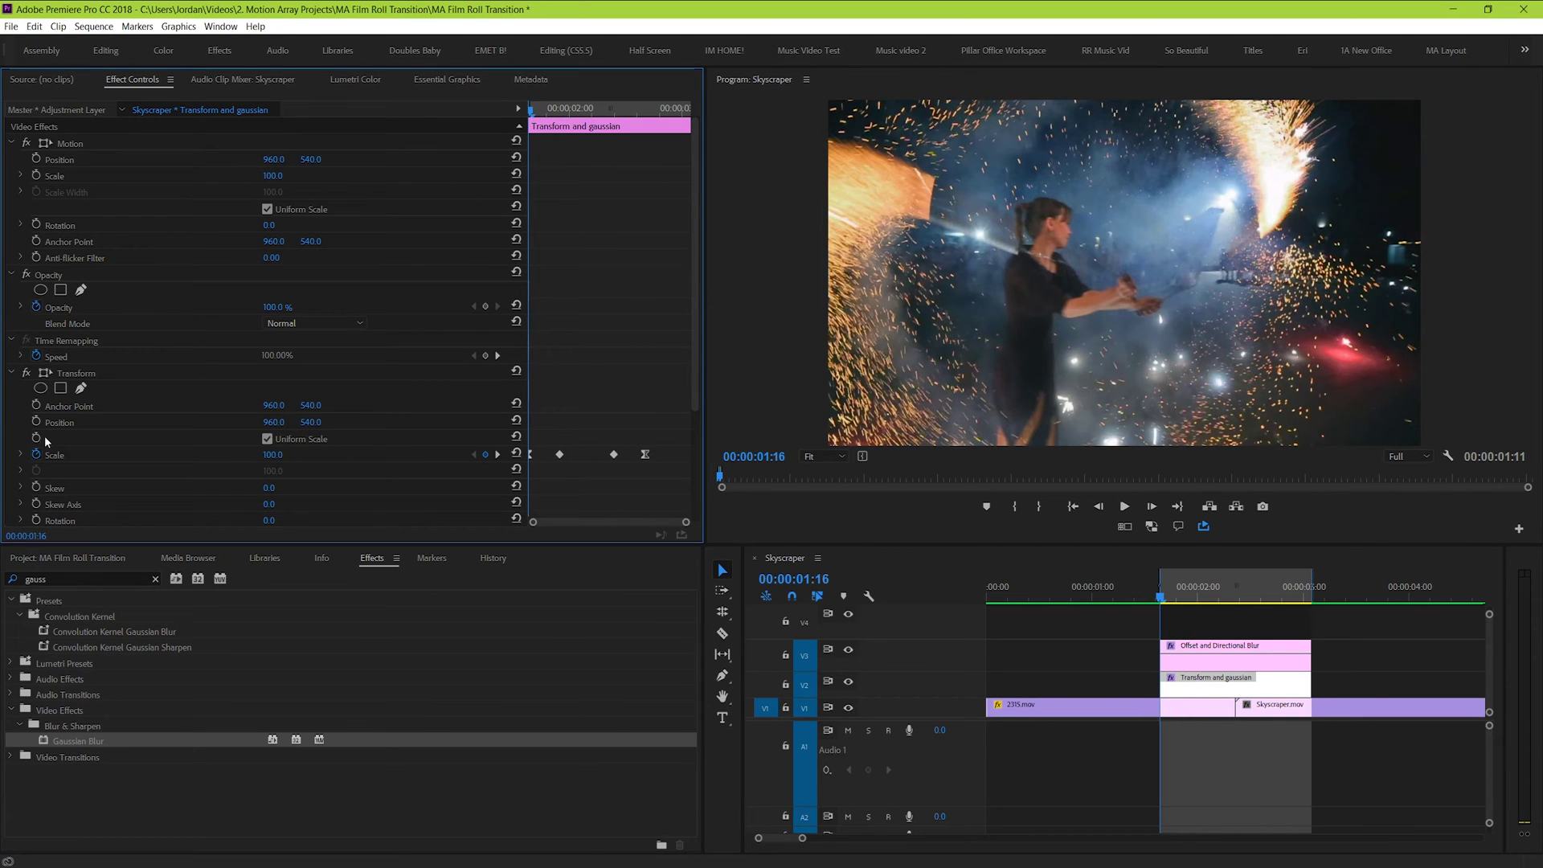
{"action": "scroll", "coordinate": [298, 474], "scroll_direction": "down", "scroll_amount": 4}
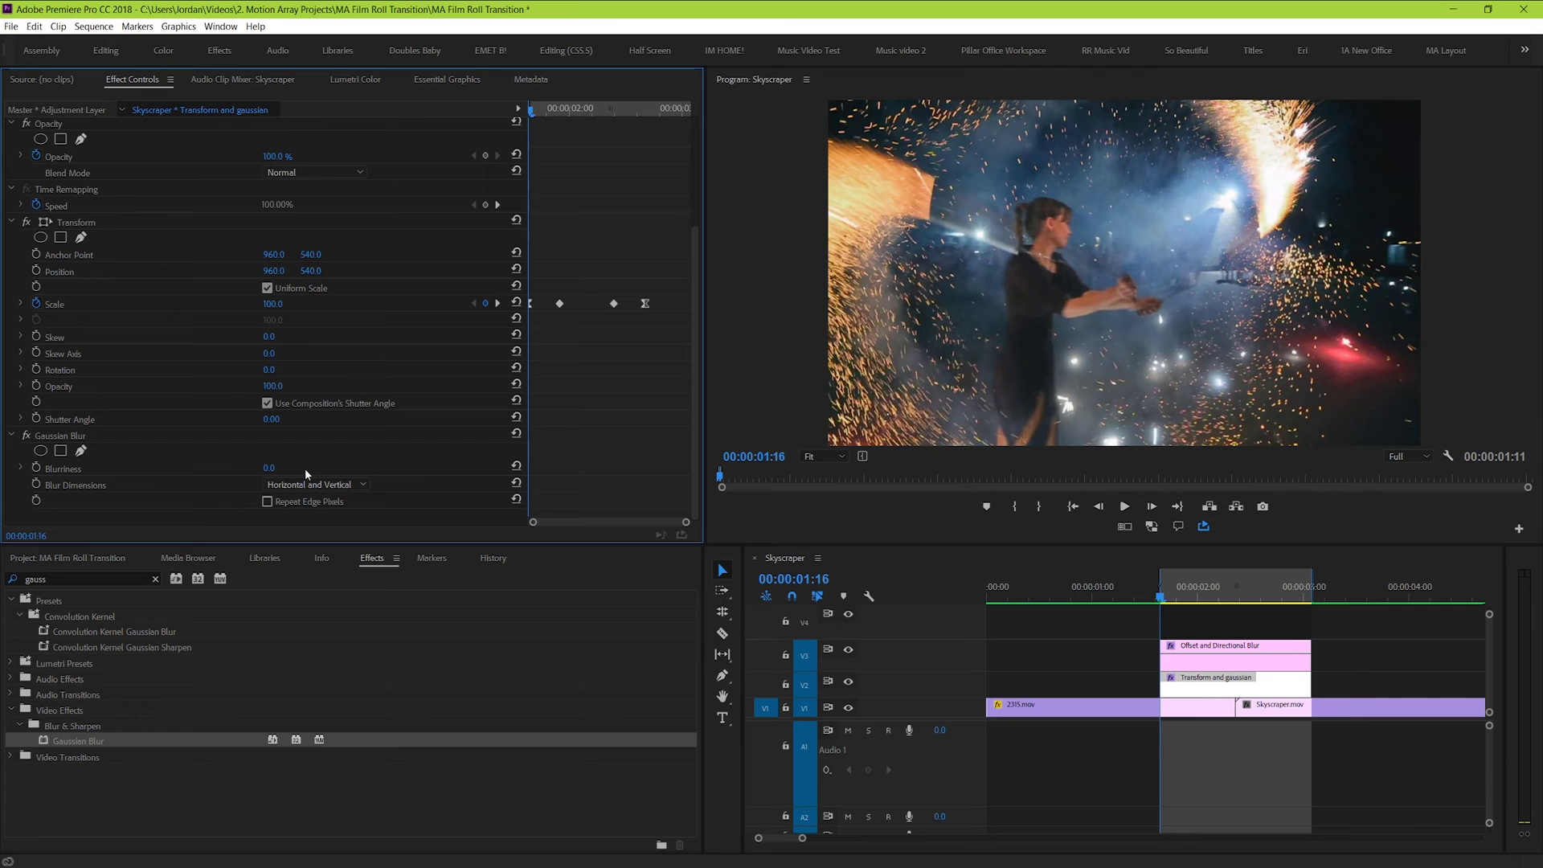
{"action": "left_click", "coordinate": [36, 469]}
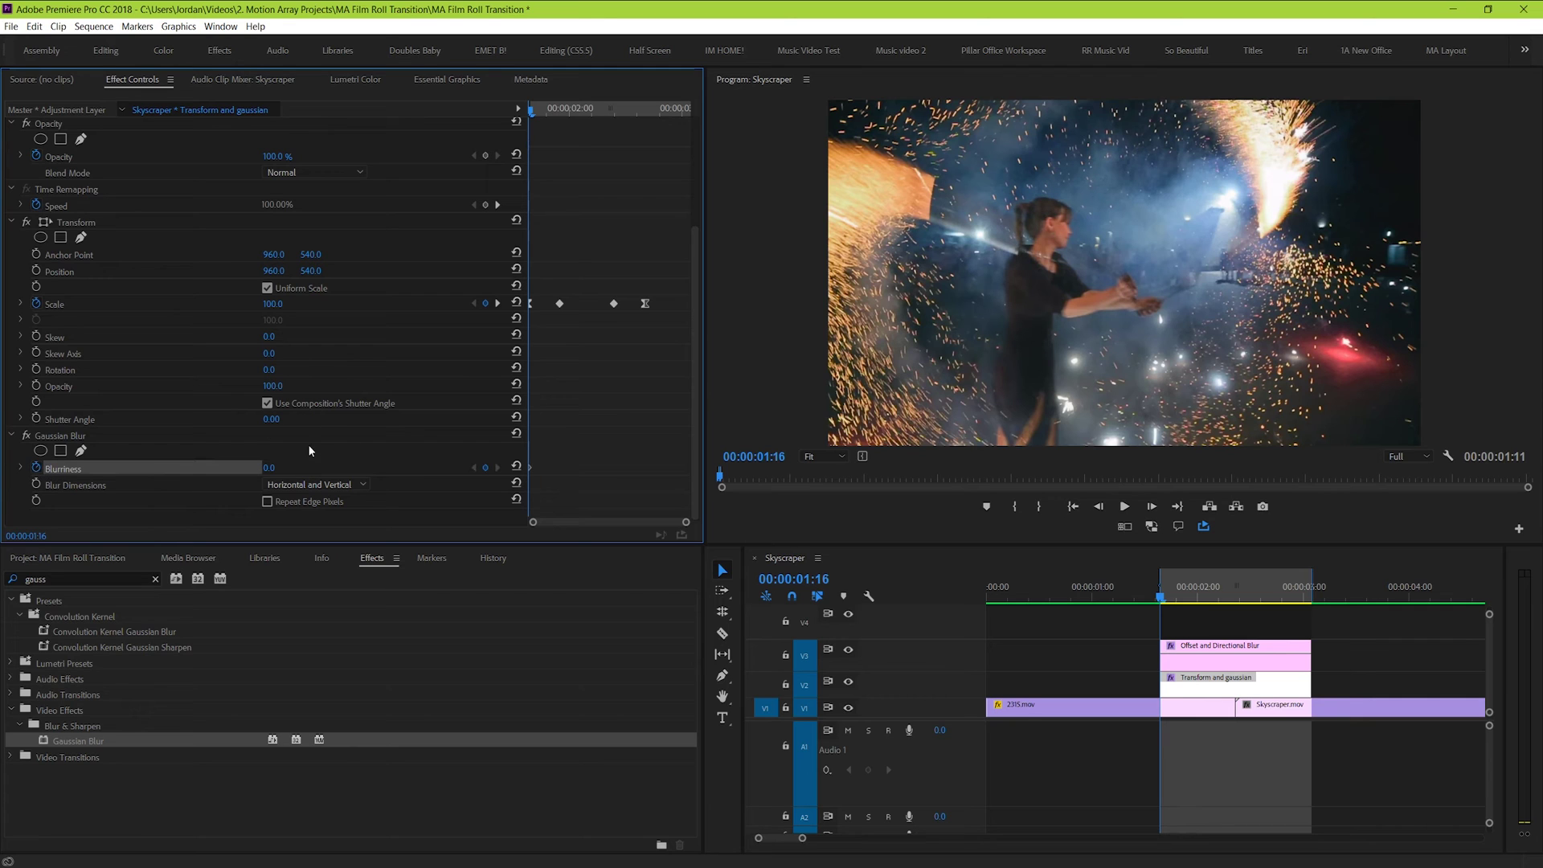
- Set Blurriness to 65 at 01:23
{"action": "left_click", "coordinate": [547, 111]}
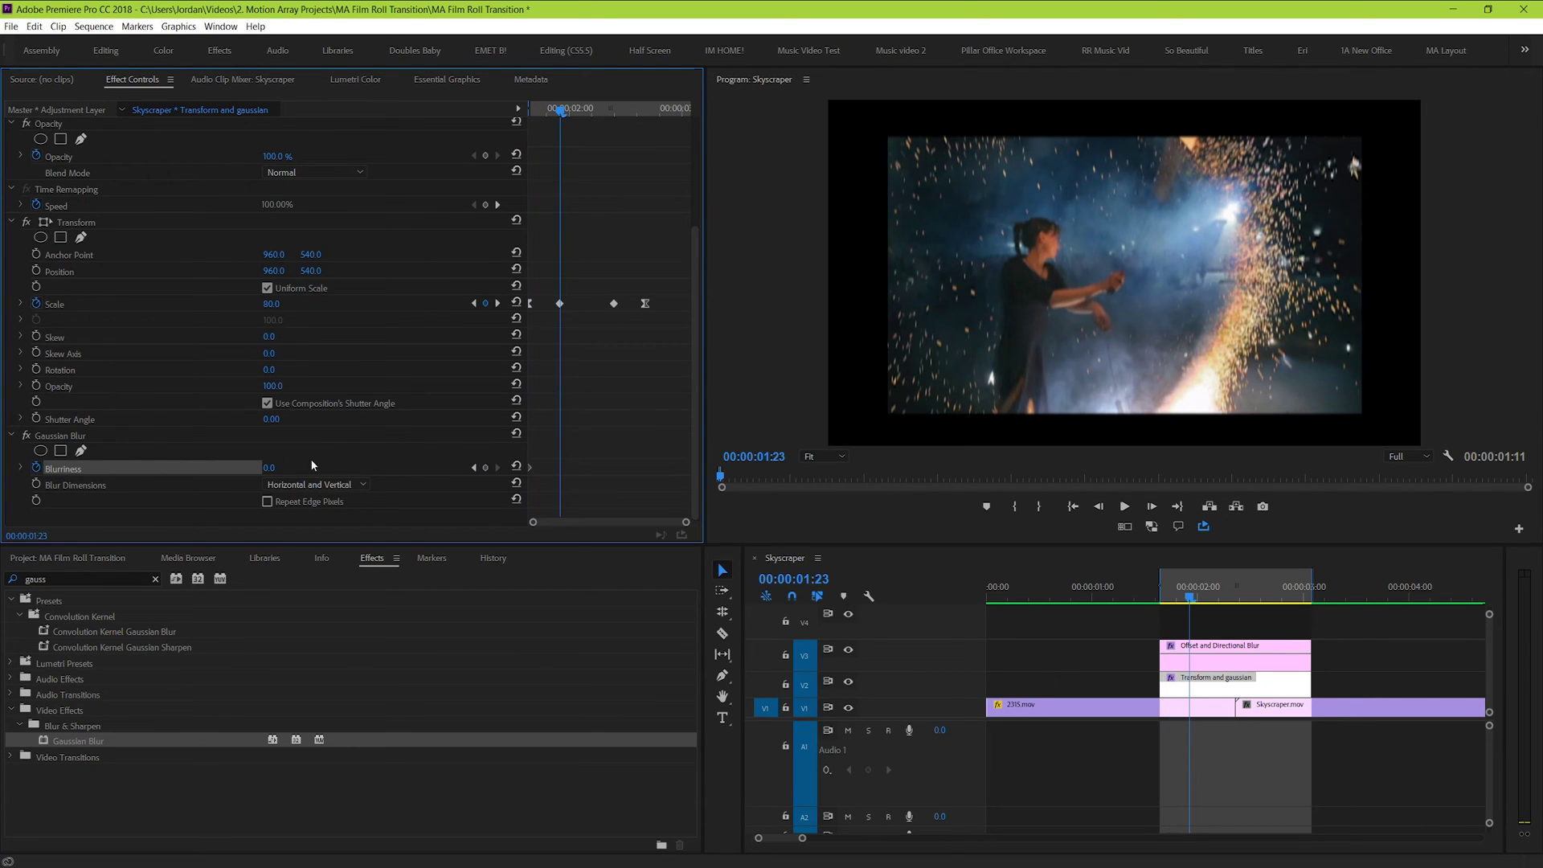
{"action": "left_click", "coordinate": [282, 466]}
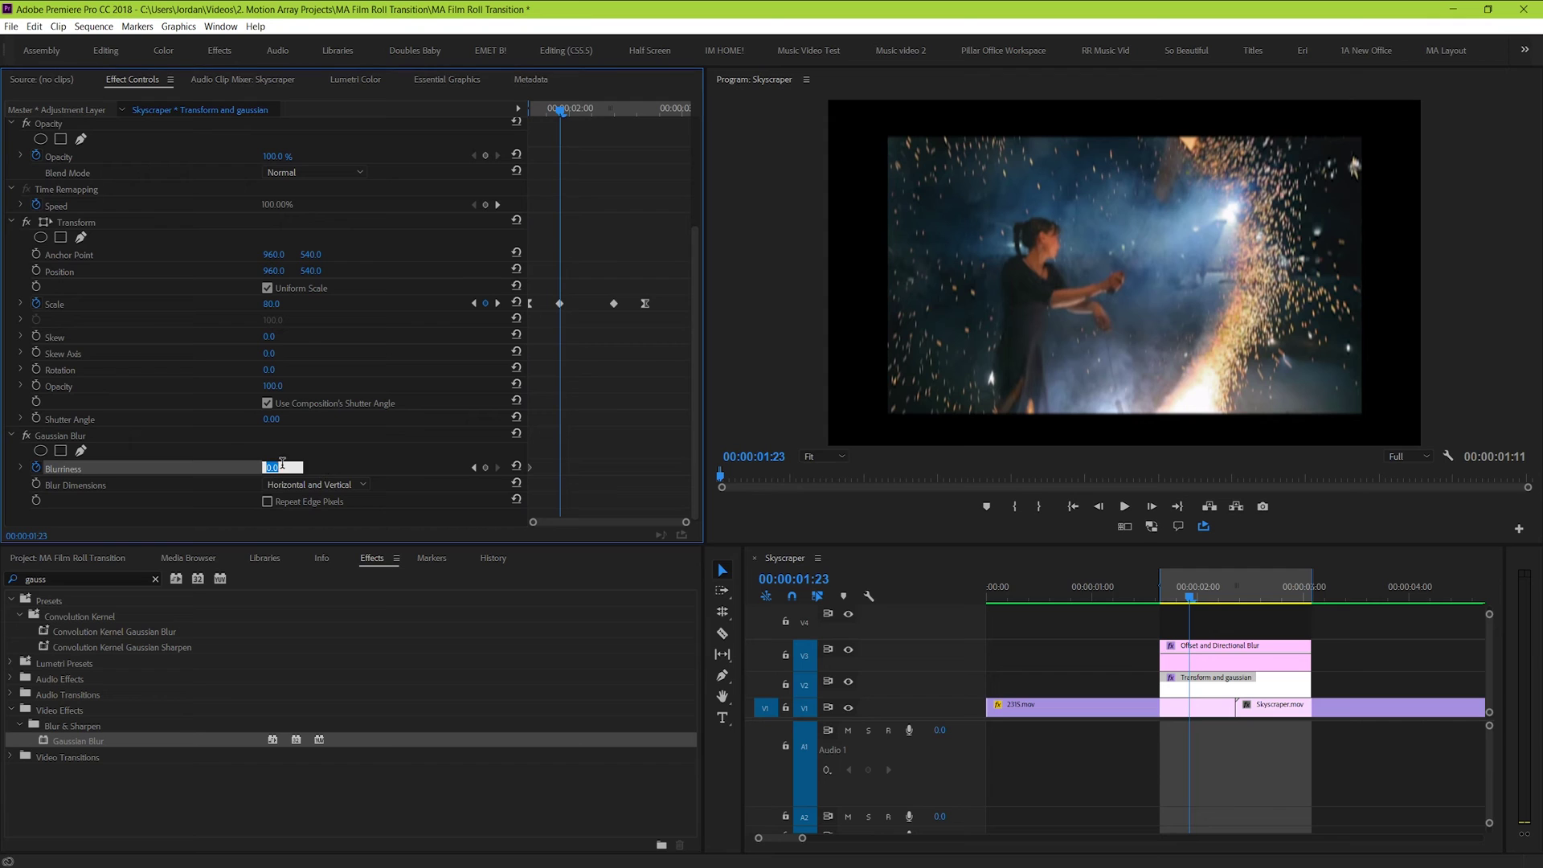
{"action": "type", "text": "65"}
{"action": "key", "text": "Return"}
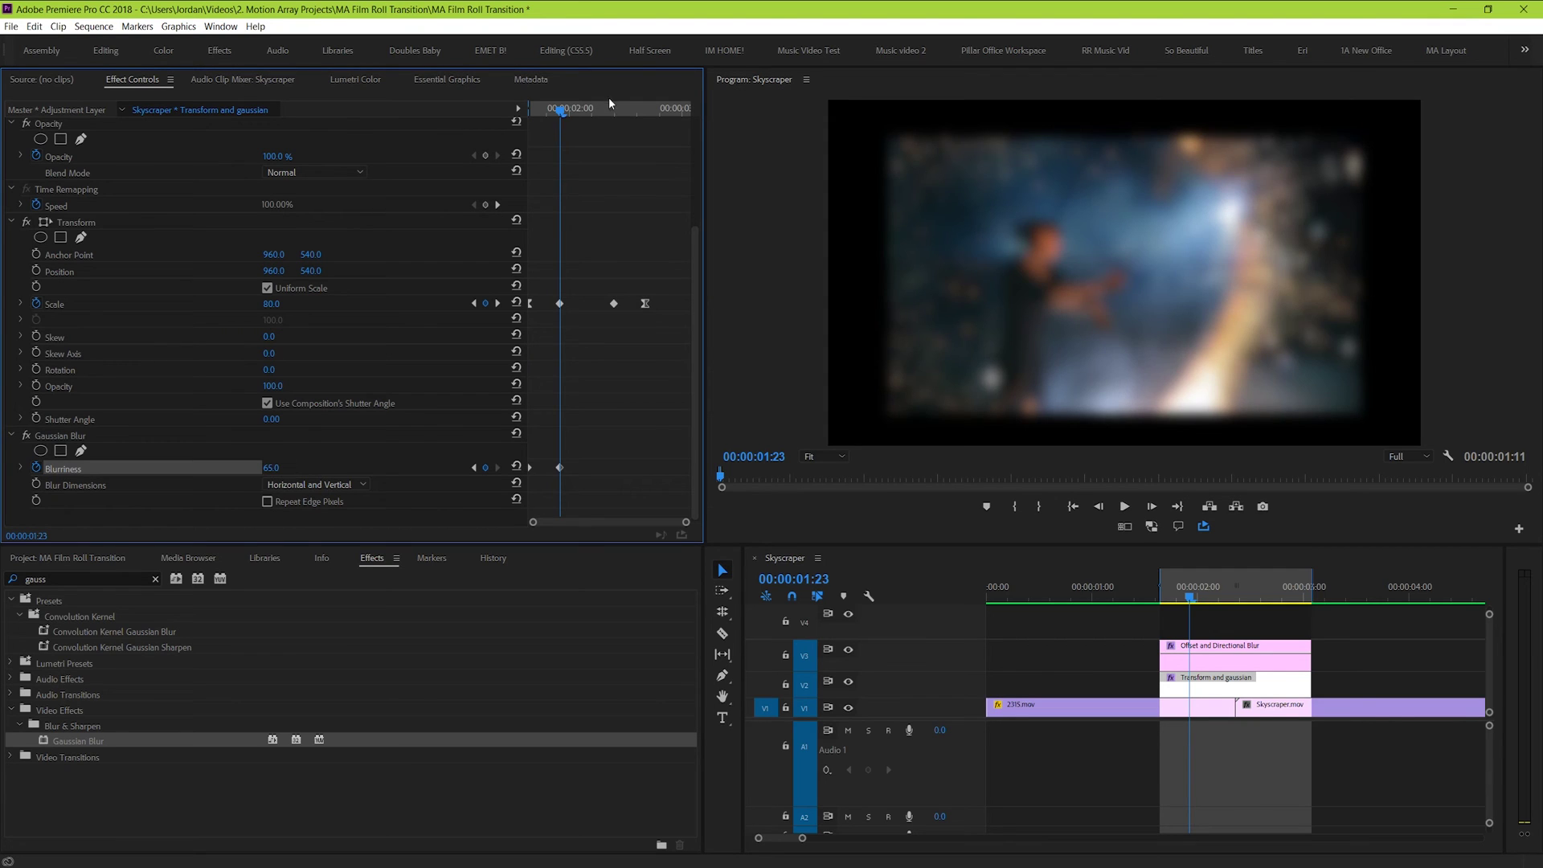
- Hold Blurriness through 02:10 and set it to 0 at 02:17
{"action": "left_click", "coordinate": [614, 110]}
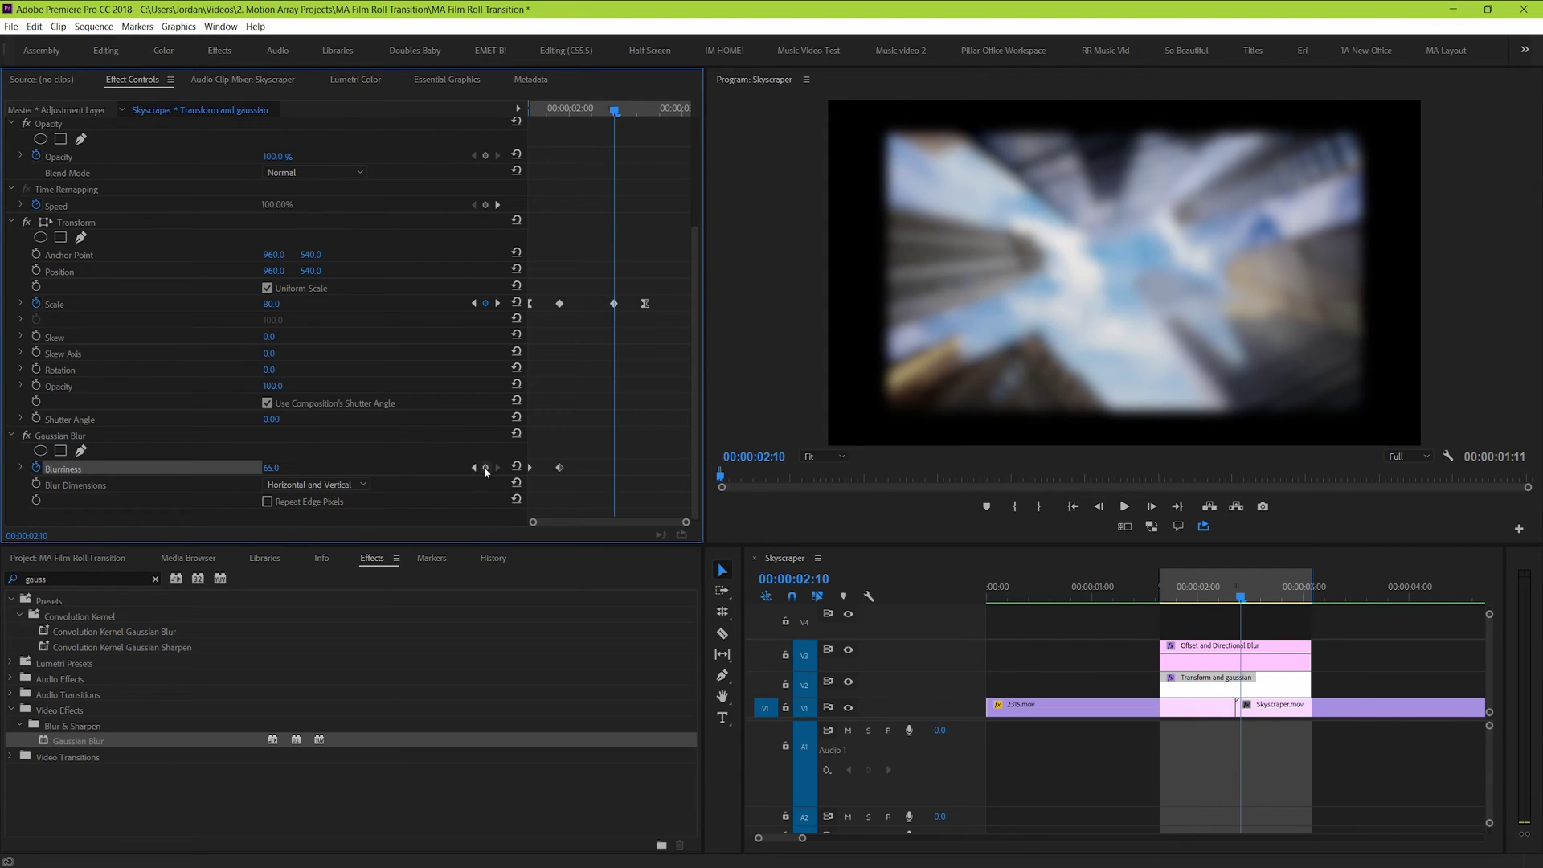
{"action": "left_click", "coordinate": [649, 107]}
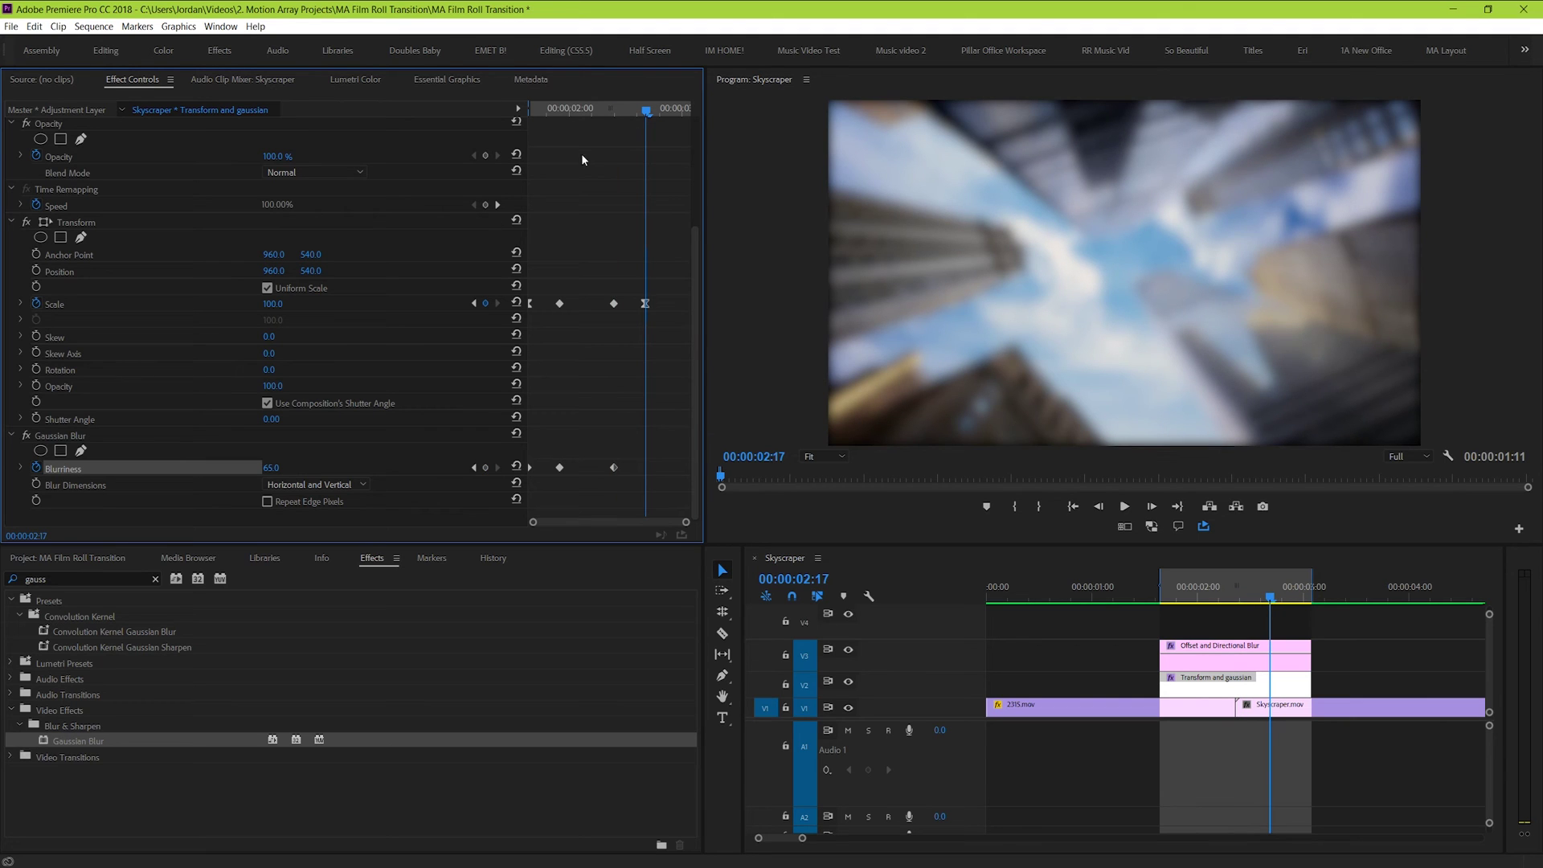
{"action": "left_click", "coordinate": [271, 467]}
{"action": "type", "text": "0"}
{"action": "key", "text": "Return"}
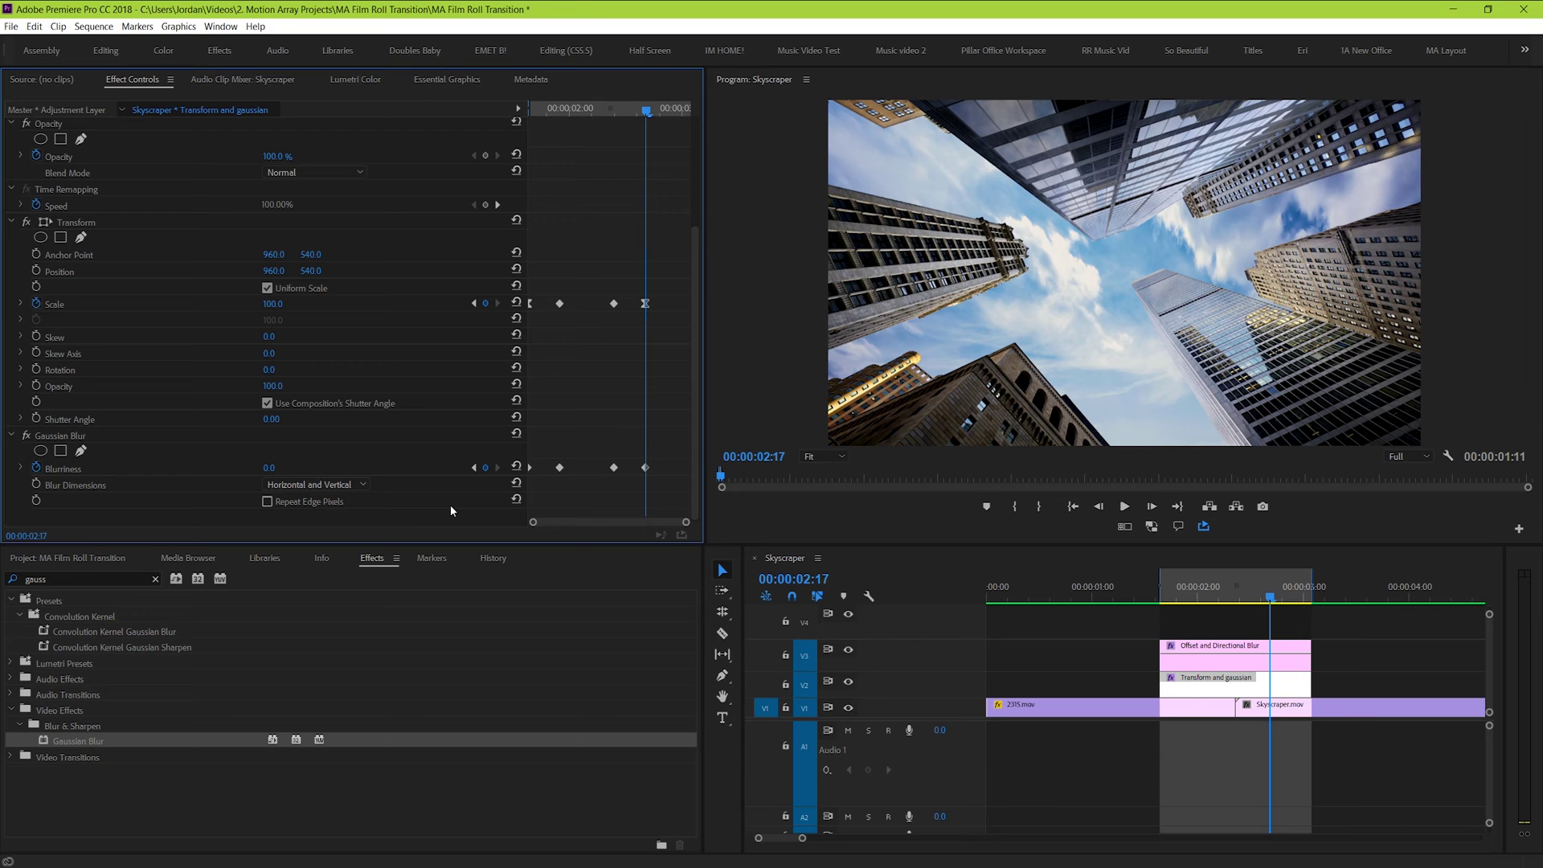
{"action": "left_click", "coordinate": [1377, 644]}
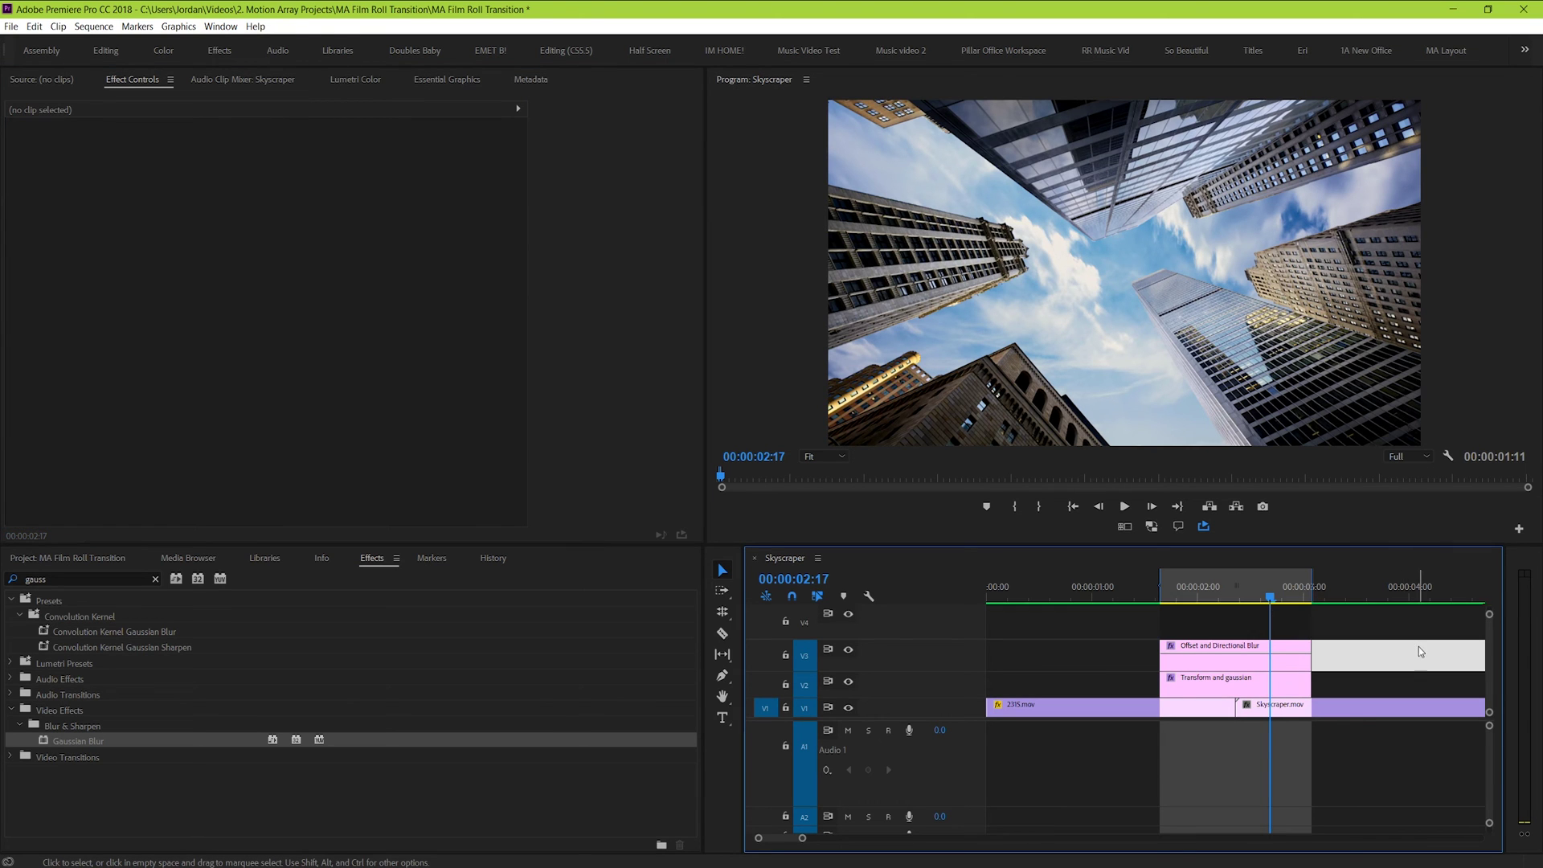
{"action": "key", "text": "space"}
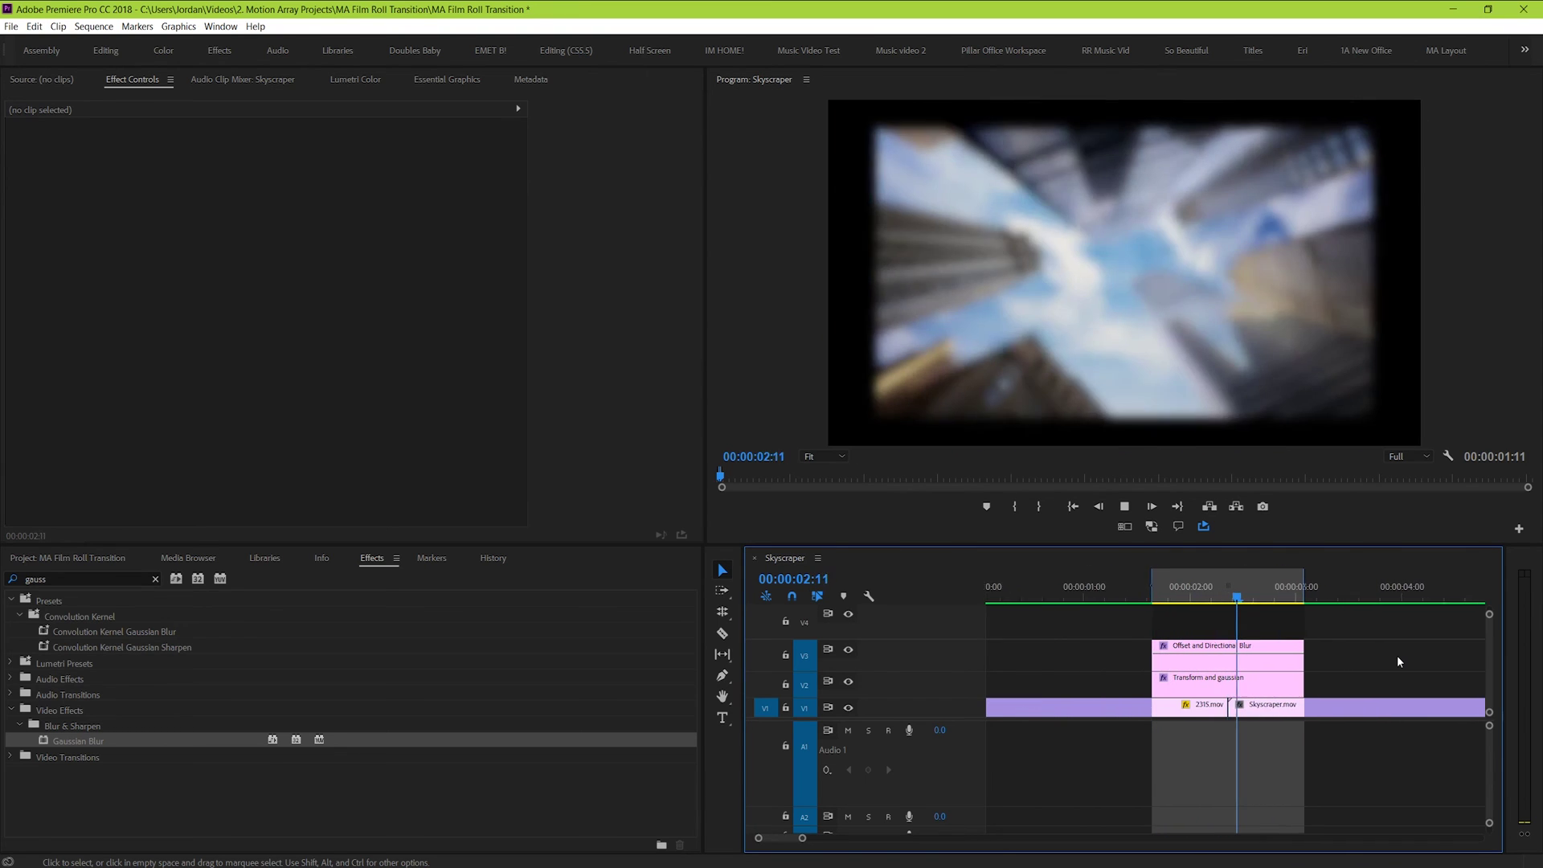
{"action": "key", "text": "space"}
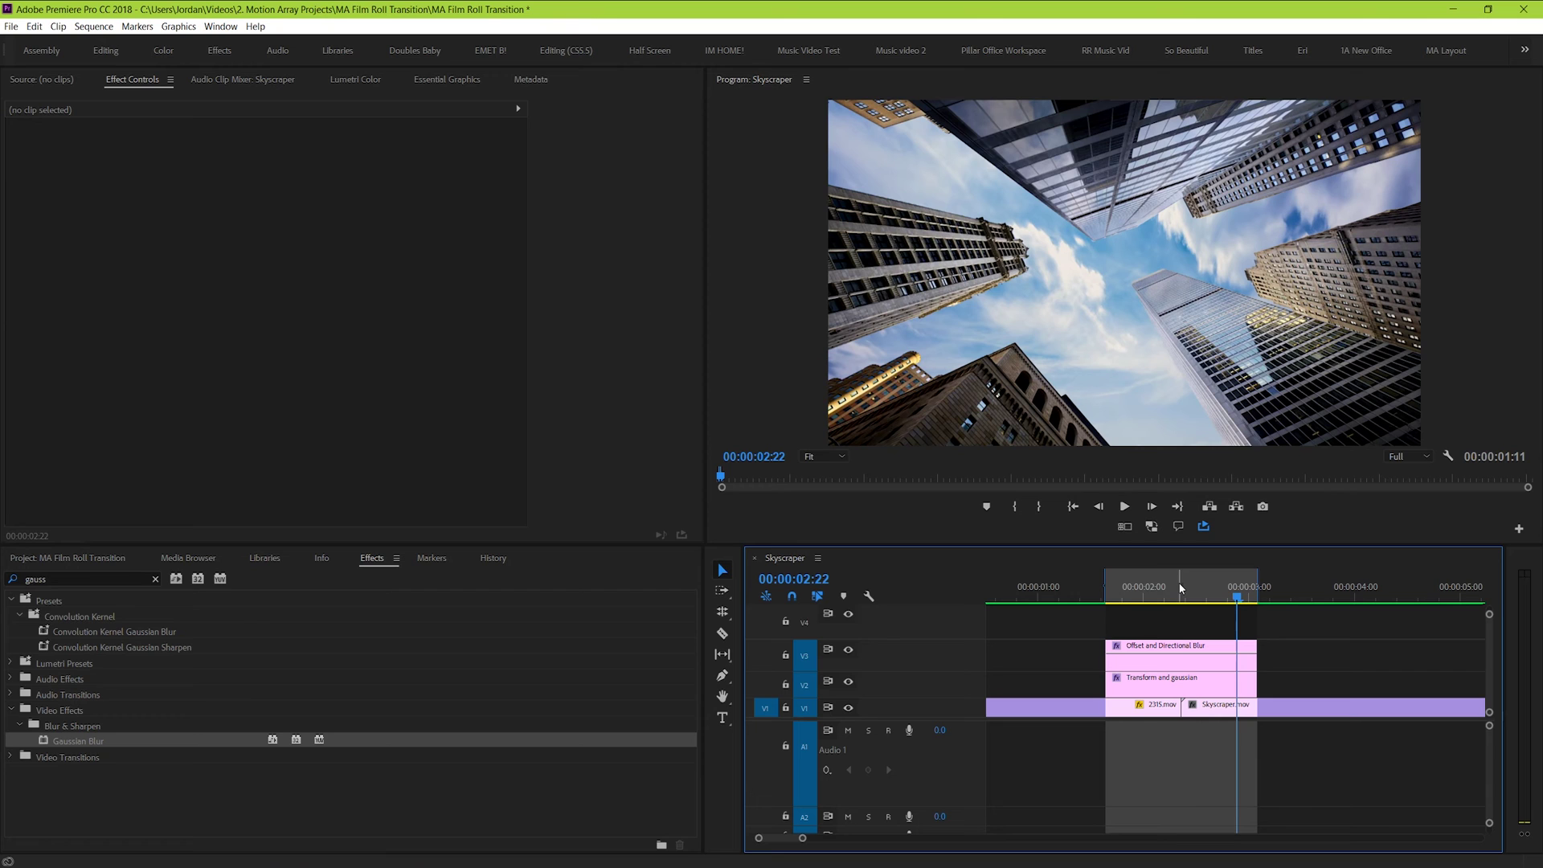
- Preview LL 01.mov from the 20 Unique Light Leaks bin and place it on V4
{"action": "left_click", "coordinate": [81, 558]}
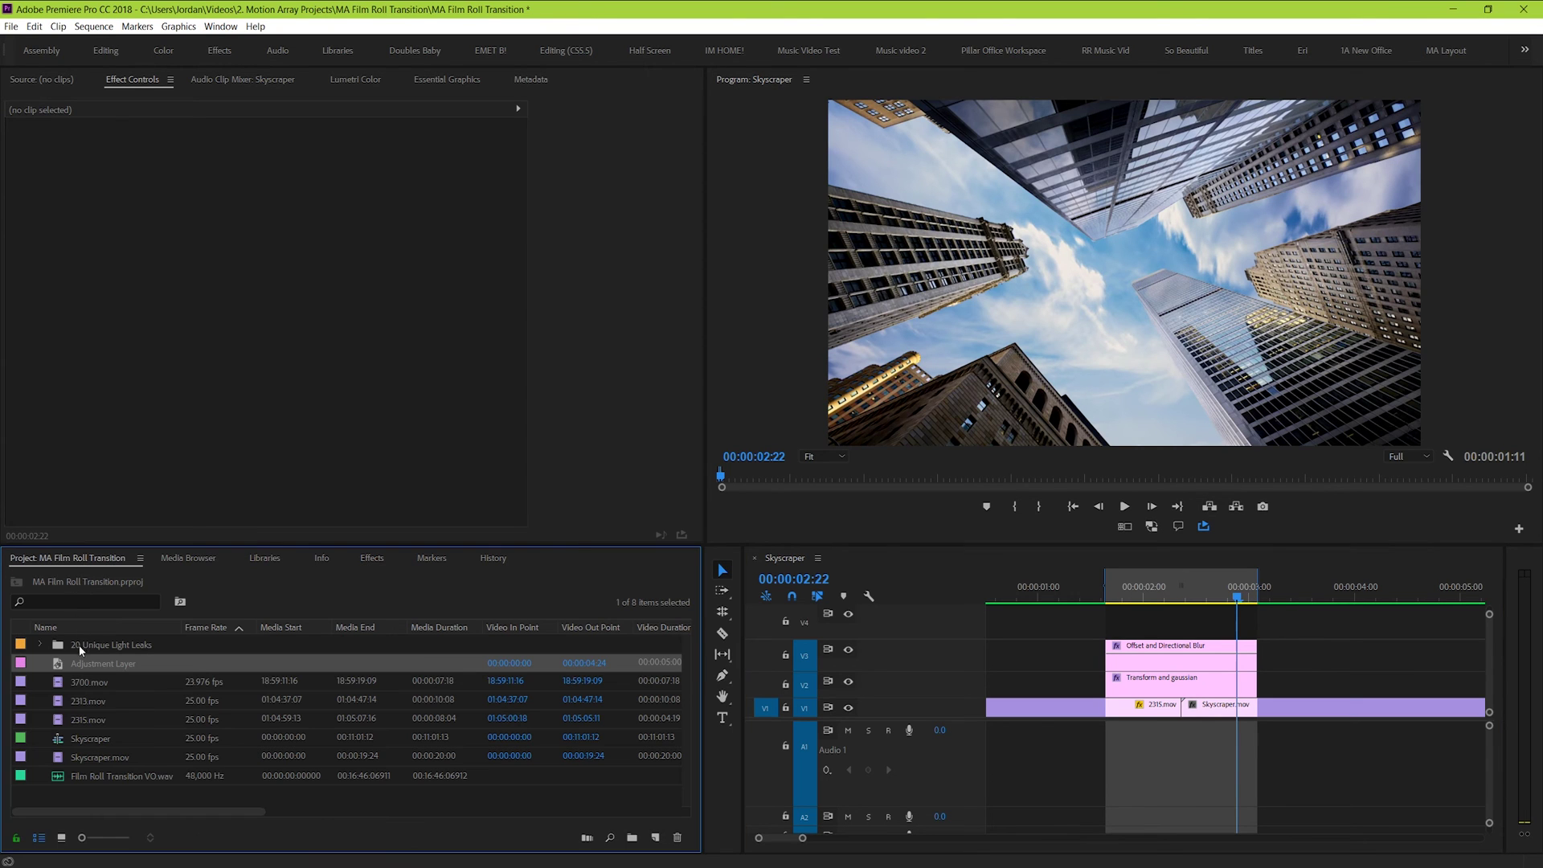
{"action": "left_click", "coordinate": [39, 645]}
{"action": "double_click", "coordinate": [91, 663]}
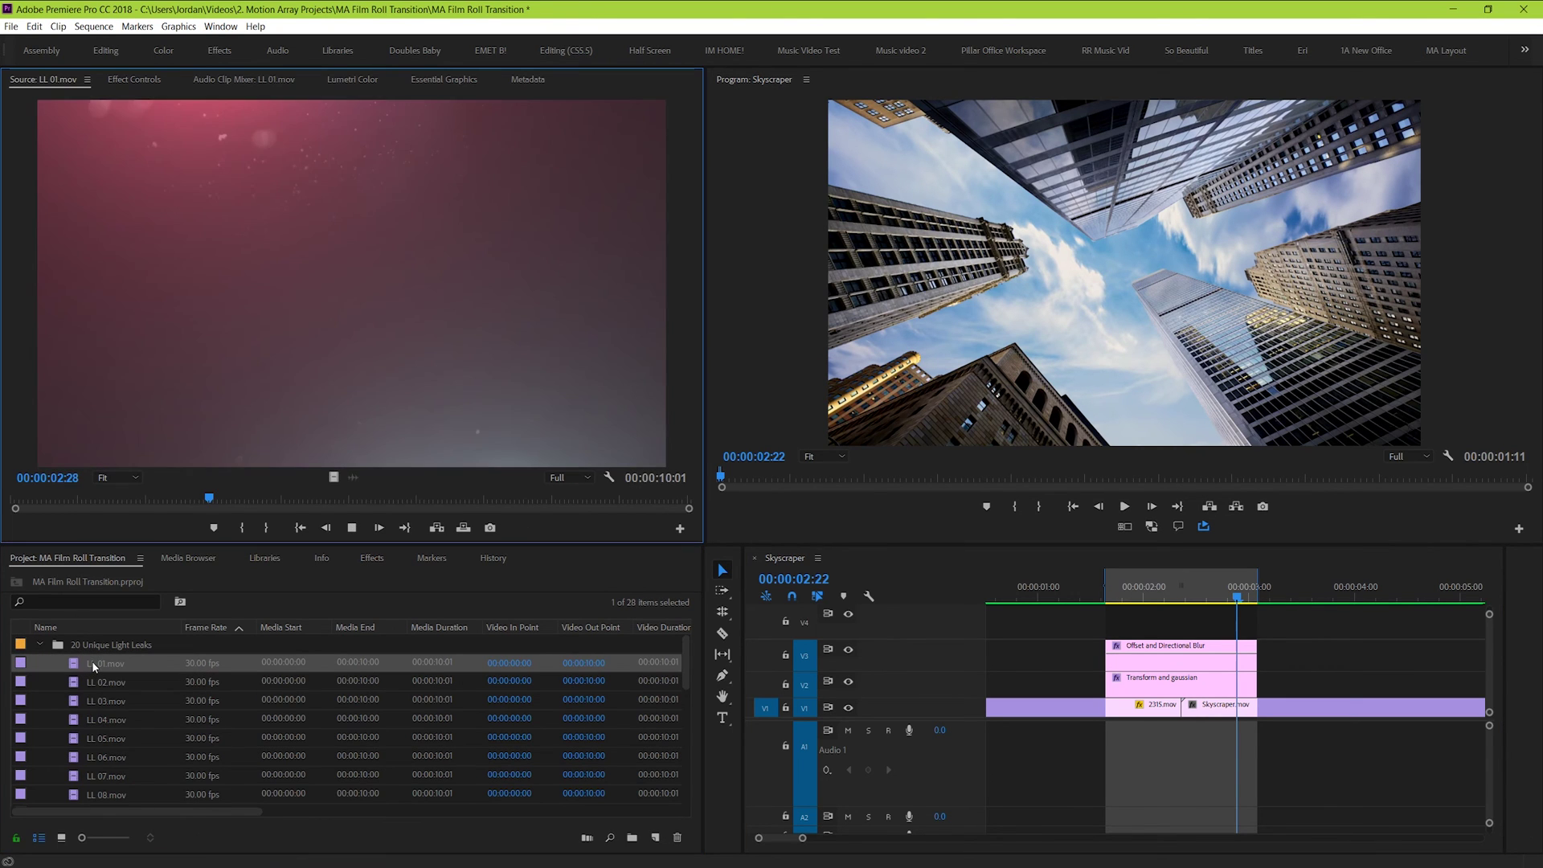
{"action": "key", "text": "space"}
{"action": "left_click_drag", "start_coordinate": [103, 663], "coordinate": [1118, 631]}
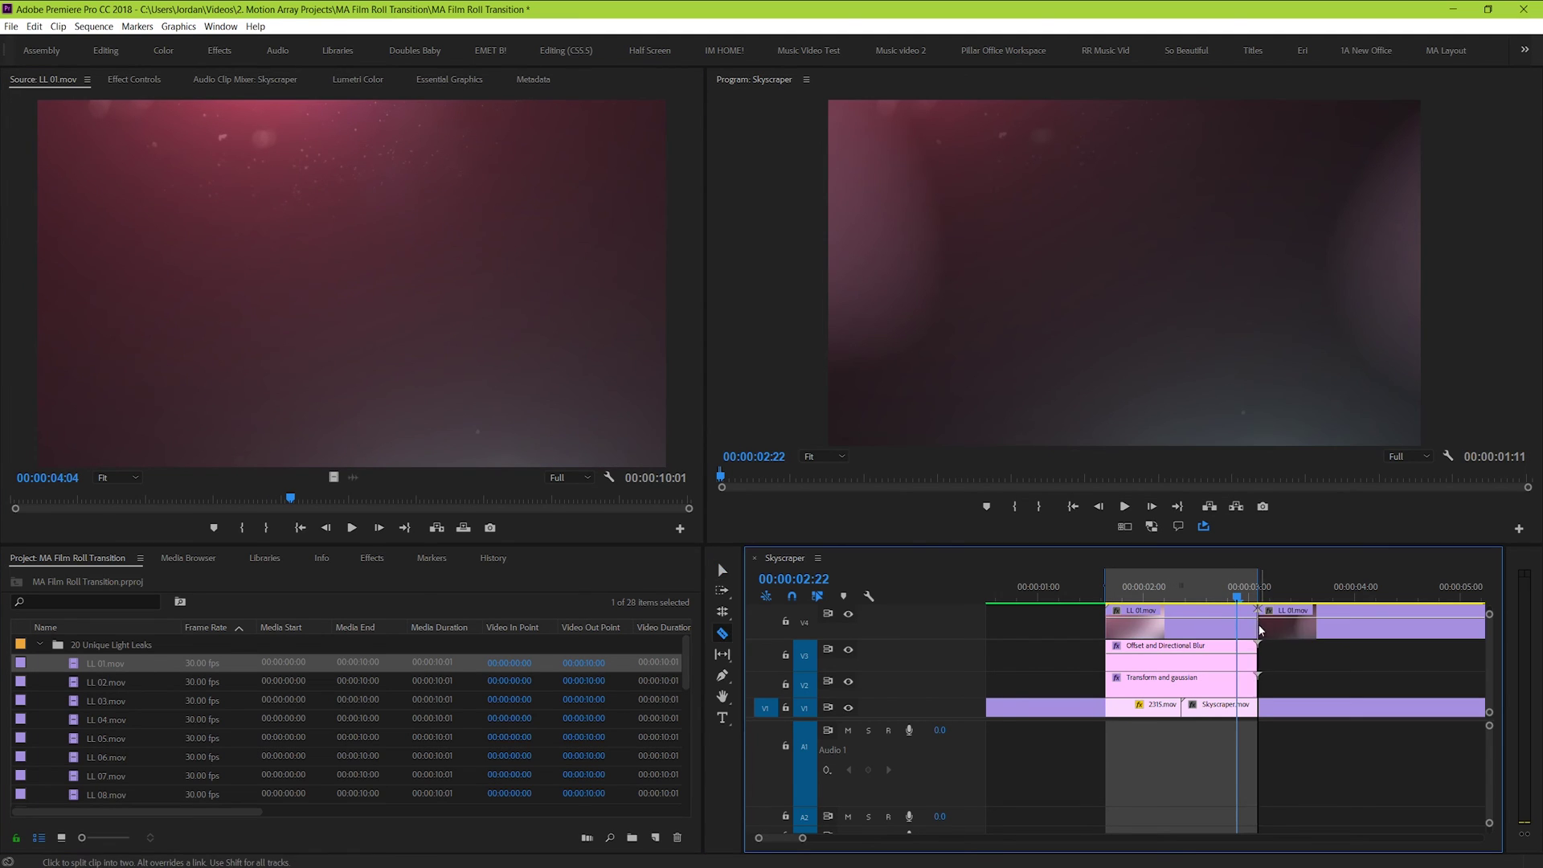
- Set the light leak clip's Blend Mode to Screen
{"action": "left_click", "coordinate": [1218, 636]}
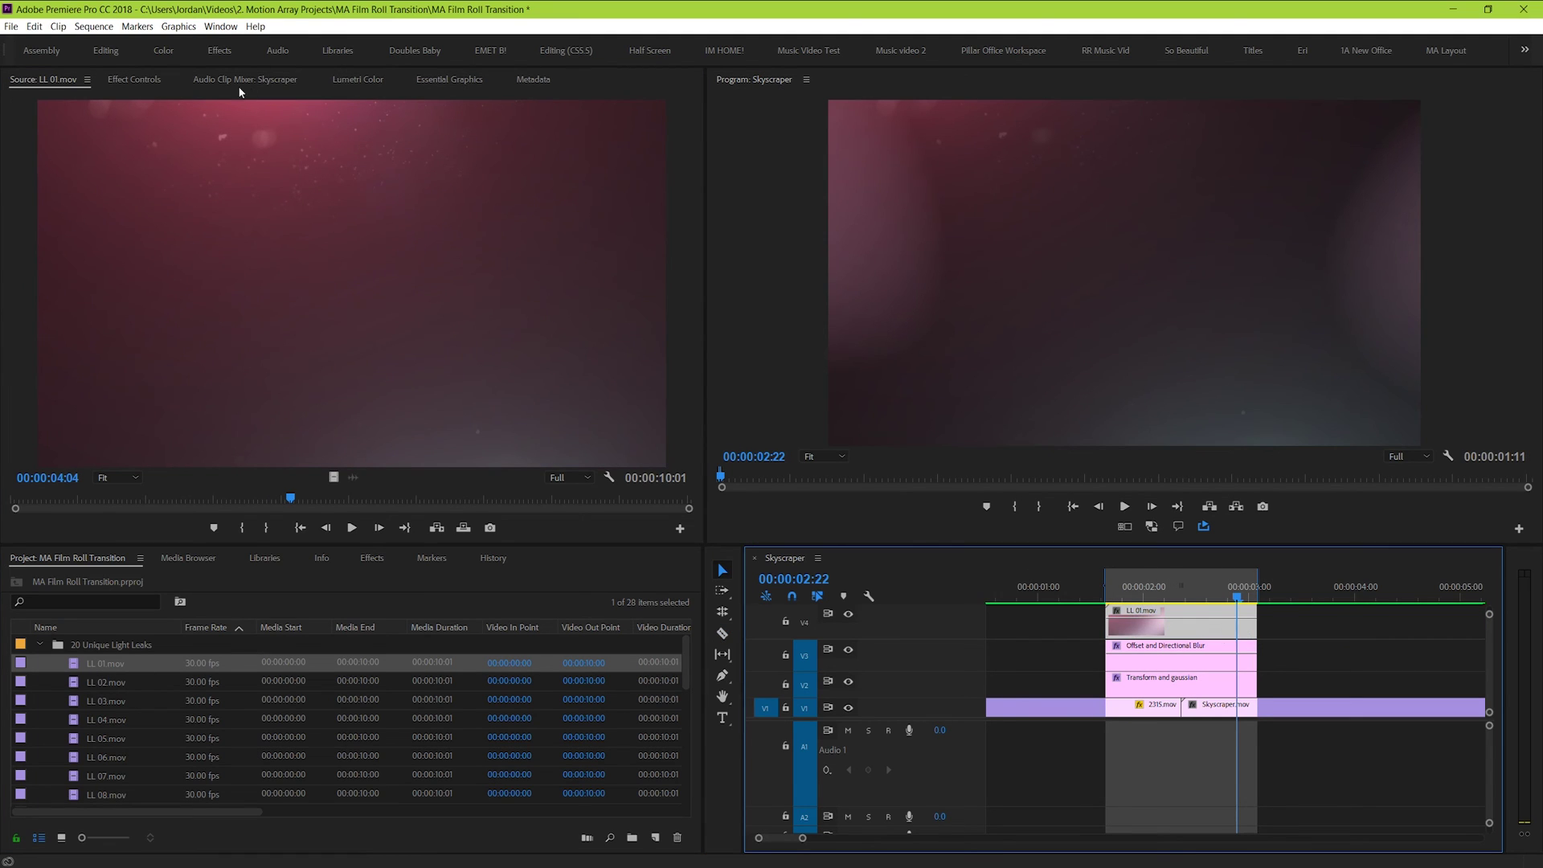
{"action": "left_click", "coordinate": [135, 79]}
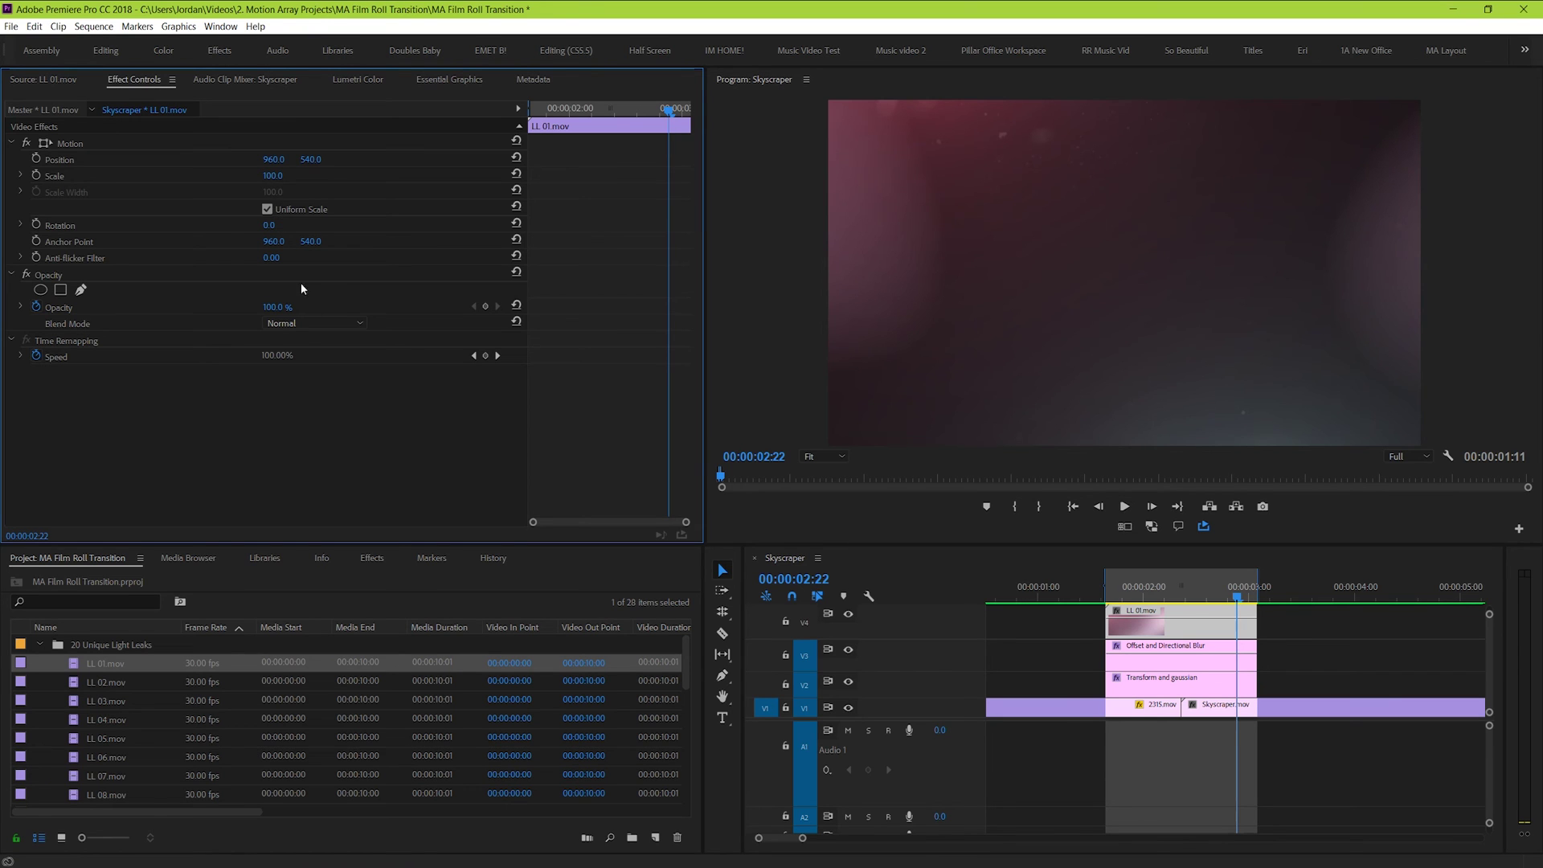
{"action": "left_click", "coordinate": [338, 323]}
{"action": "left_click", "coordinate": [320, 469]}
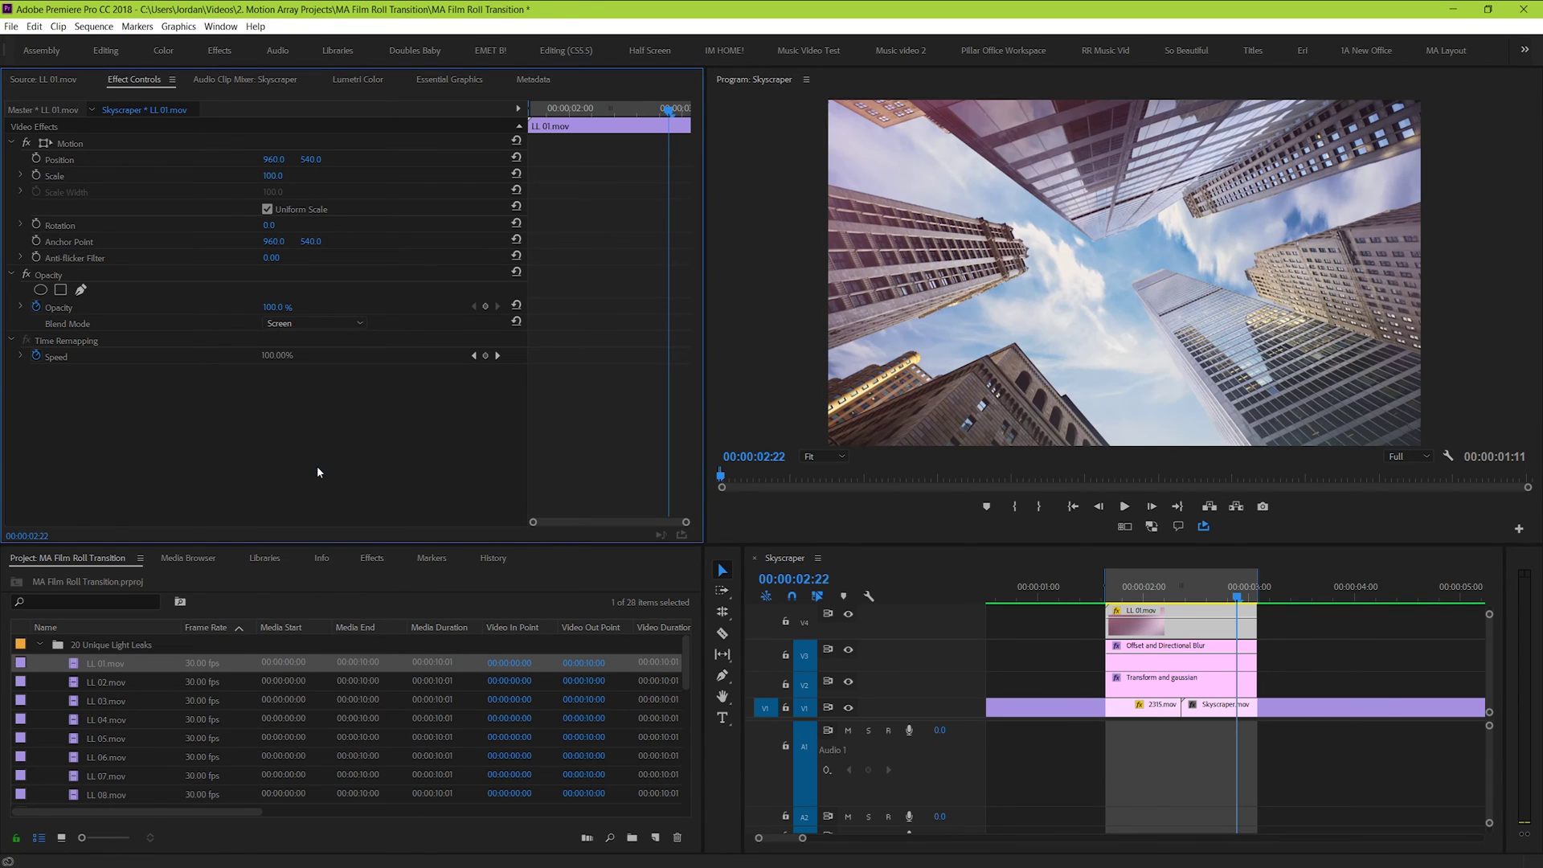
{"action": "left_click_drag", "start_coordinate": [1163, 601], "coordinate": [1125, 605]}
- Keyframe the light leak's opacity to ramp up from 0% at its start to about 94.7%
{"action": "left_click", "coordinate": [1111, 598]}
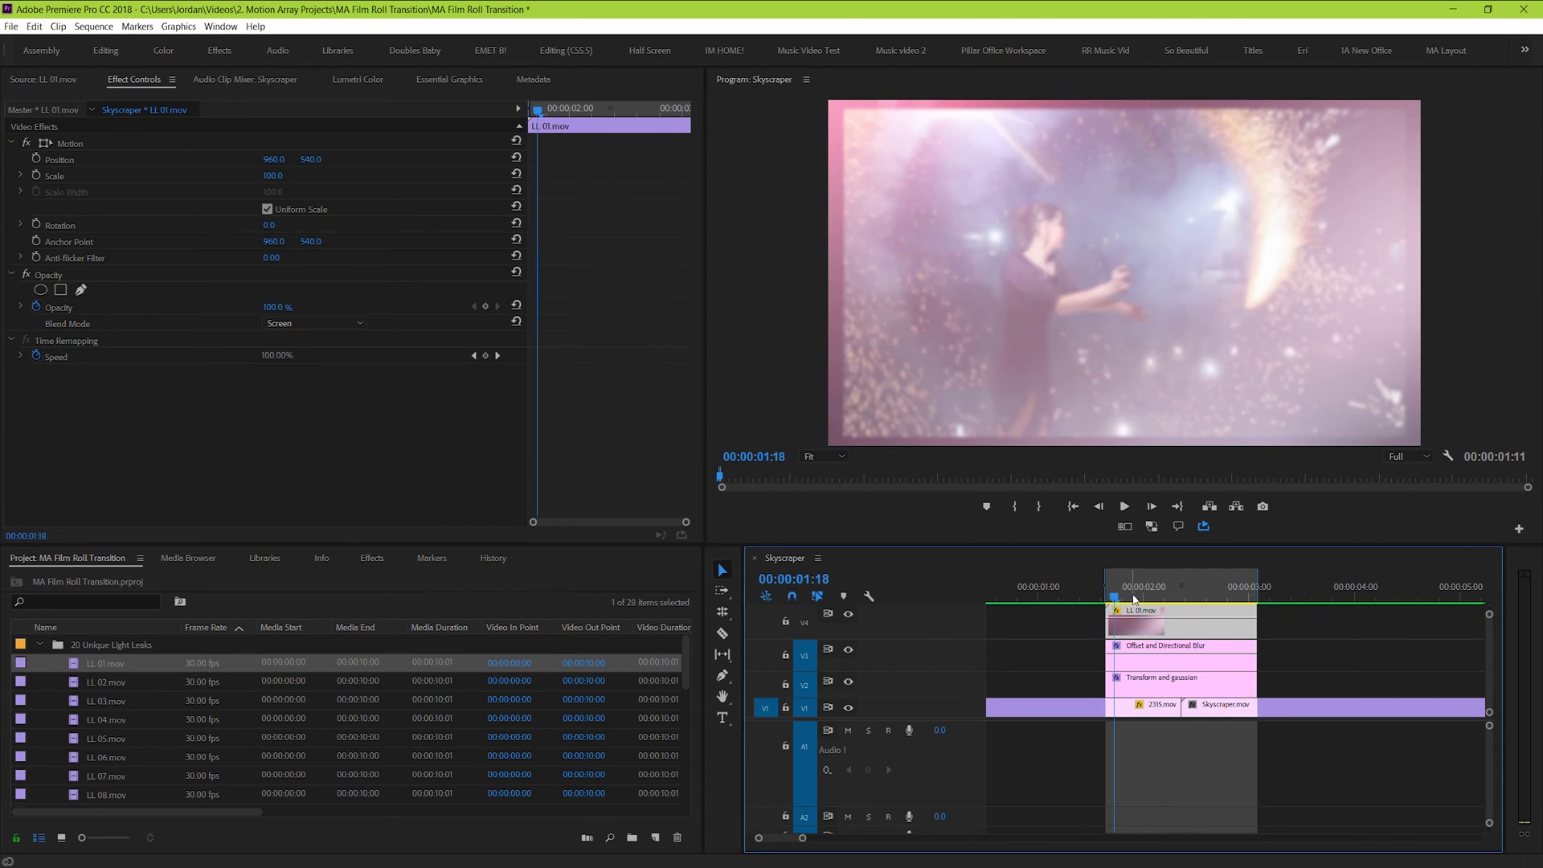
{"action": "key", "text": "Left"}
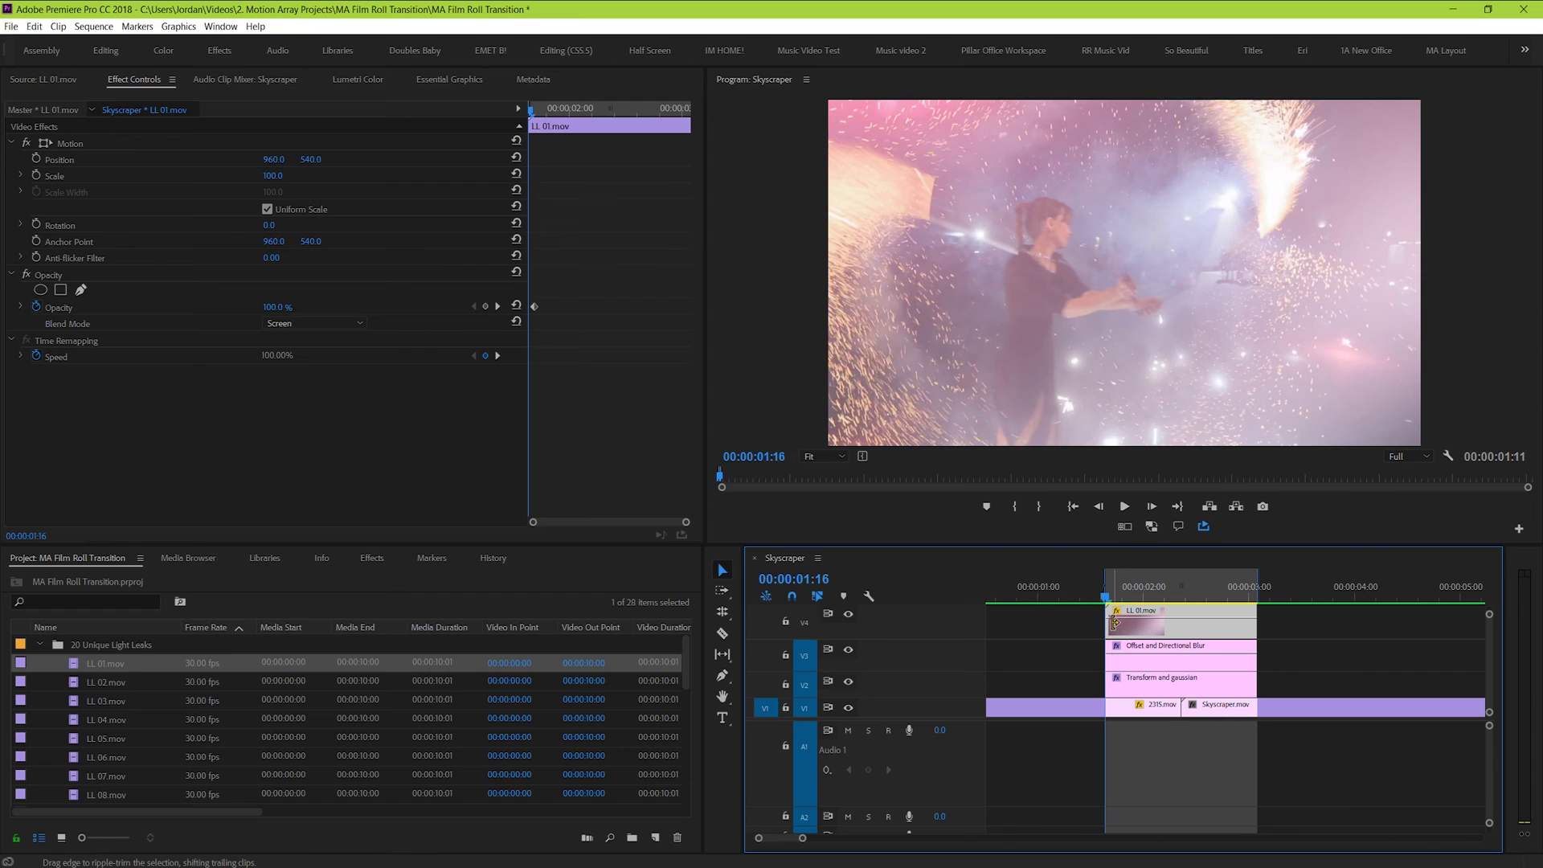
{"action": "key", "text": "Right"}
{"action": "key", "text": "Right"}
{"action": "key", "text": "Right"}
{"action": "key", "text": "Right"}
{"action": "key", "text": "Right"}
{"action": "key", "text": "Right"}
{"action": "key", "text": "Right"}
{"action": "key", "text": "Right"}
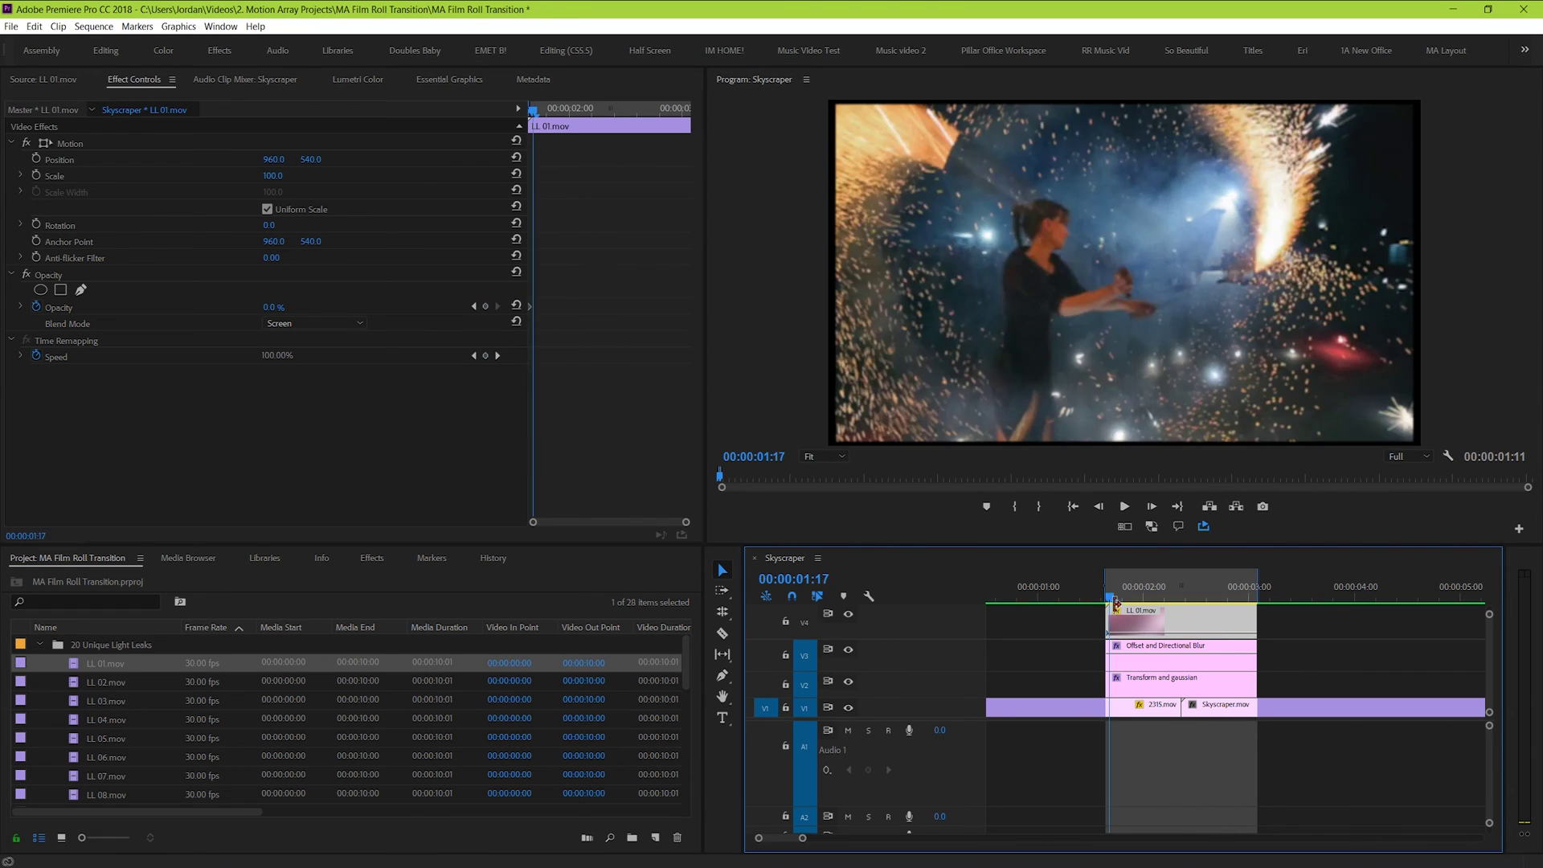
{"action": "key", "text": "Left"}
{"action": "left_click", "coordinate": [1134, 631], "text": "ctrl"}
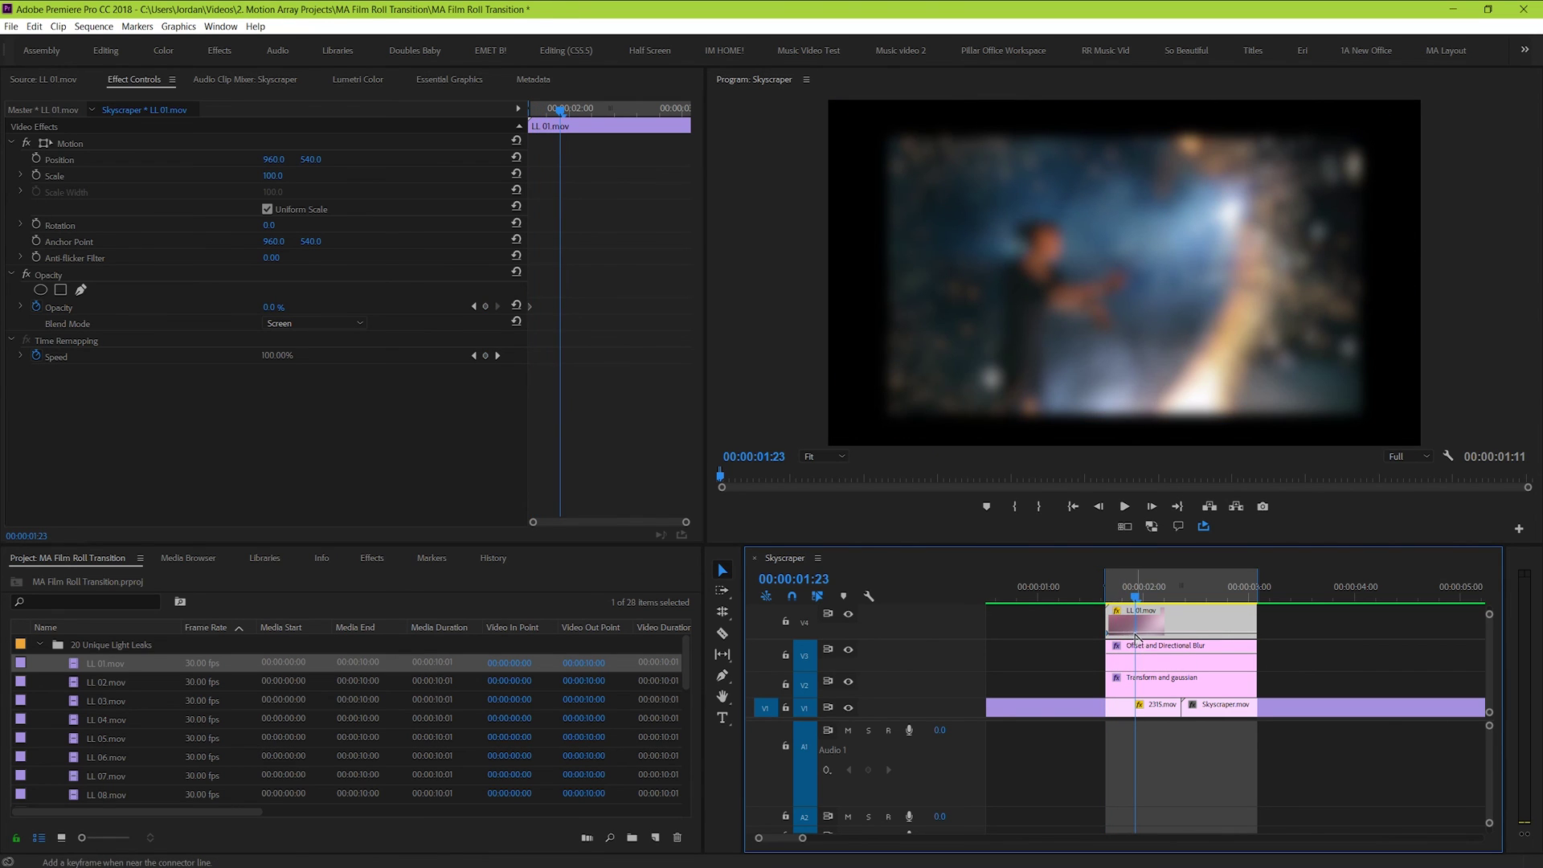
{"action": "left_click_drag", "start_coordinate": [1134, 631], "coordinate": [1252, 603]}
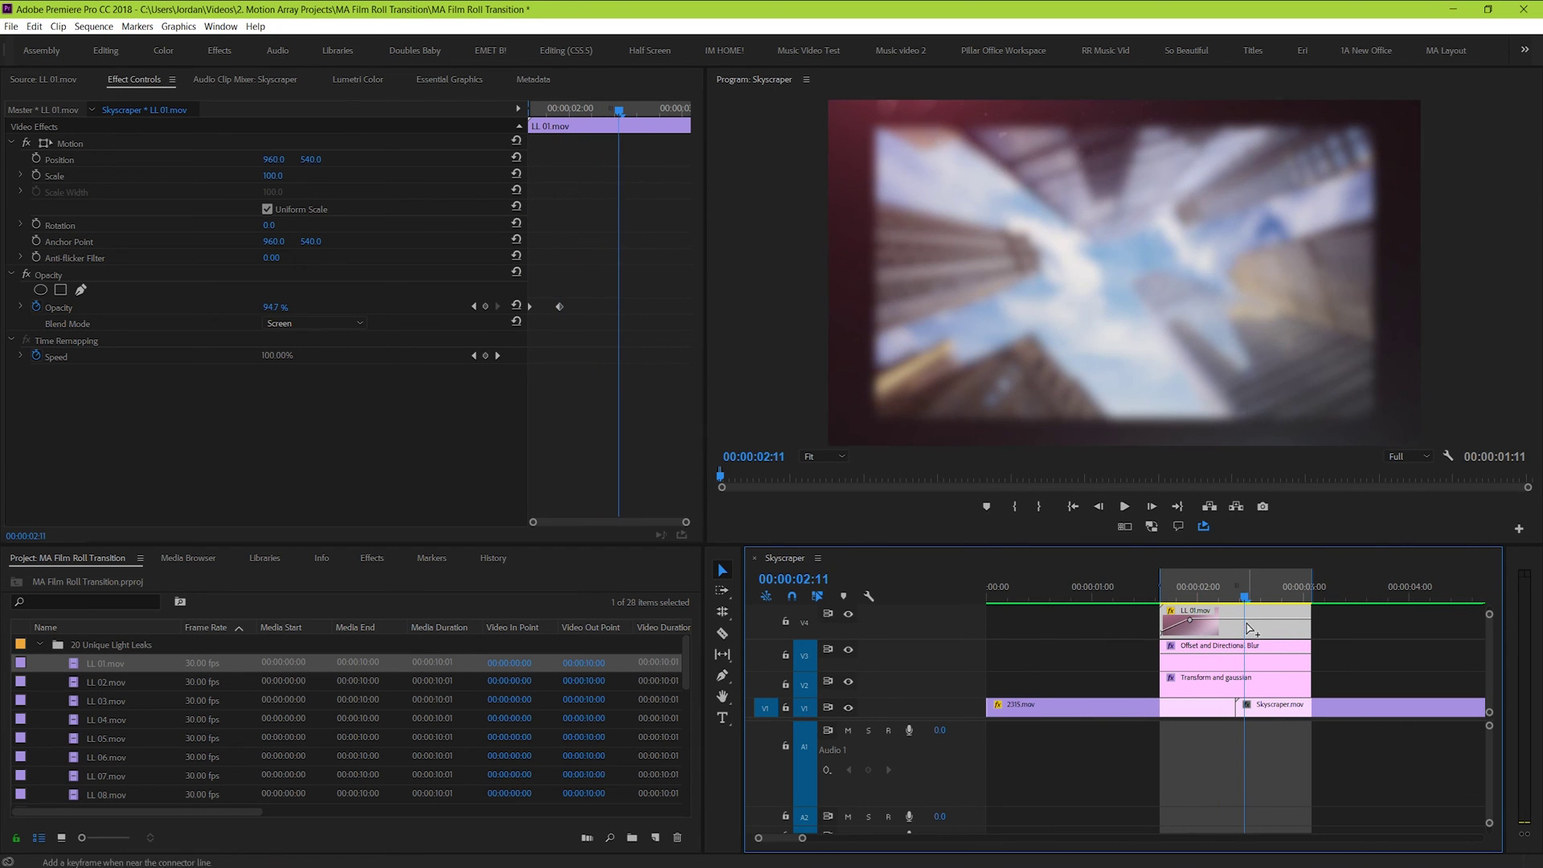
- Add opacity keyframes near 02:11 and 02:15, dropping opacity to 0 at 02:15
{"action": "left_click", "coordinate": [1245, 620], "text": "ctrl"}
{"action": "left_click", "coordinate": [1258, 603]}
{"action": "left_click", "coordinate": [1263, 597]}
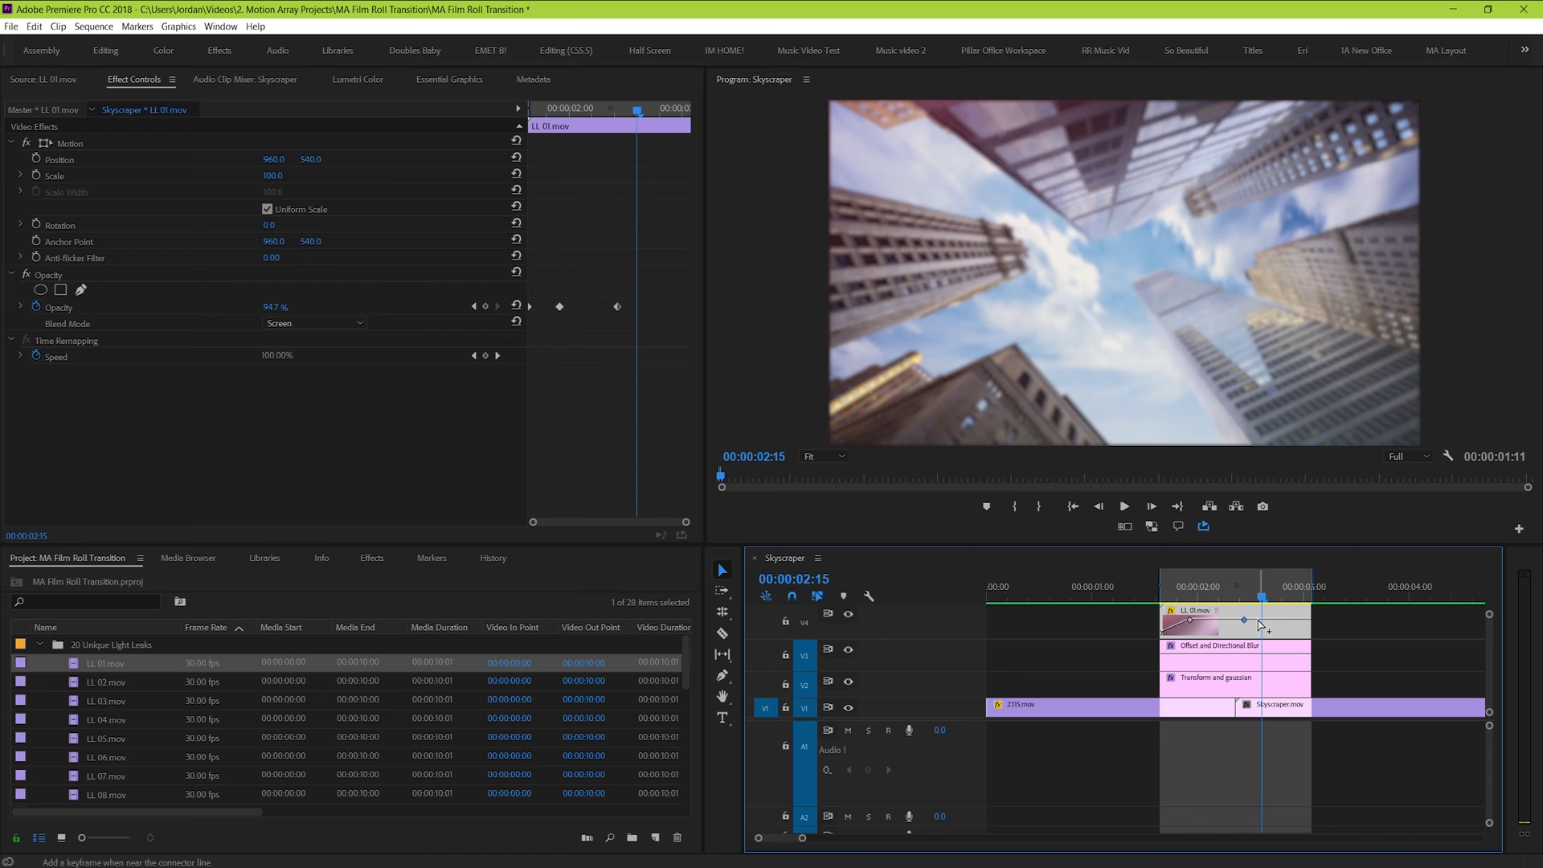
{"action": "left_click", "coordinate": [1263, 620], "text": "ctrl"}
{"action": "left_click_drag", "start_coordinate": [1263, 619], "coordinate": [1266, 640]}
{"action": "key", "text": "Up"}
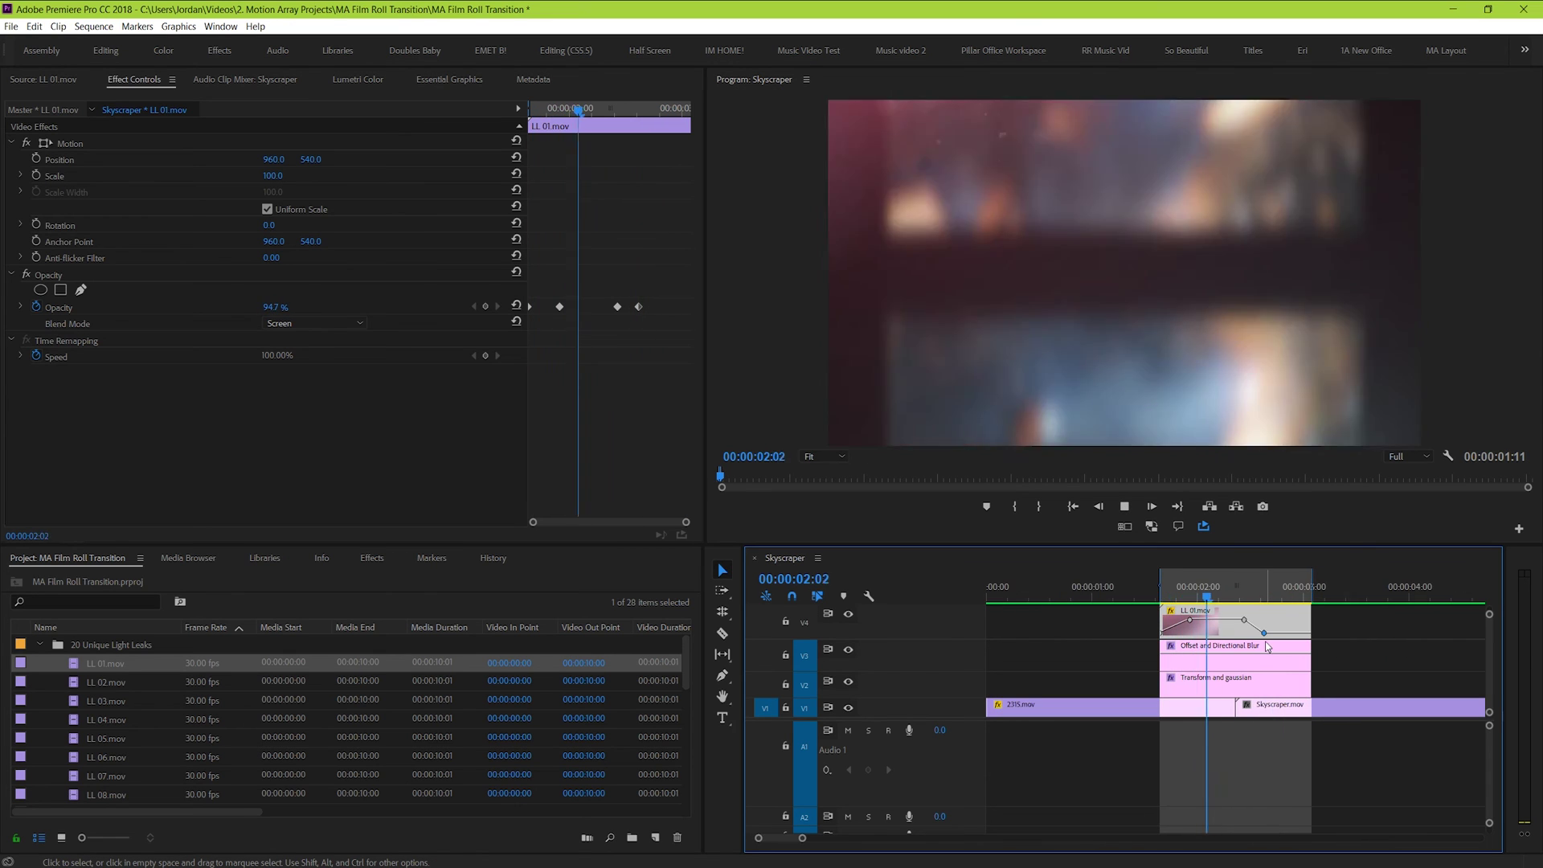
{"action": "key", "text": "Down"}
{"action": "scroll", "coordinate": [1180, 586], "scroll_direction": "down", "scroll_amount": 2}
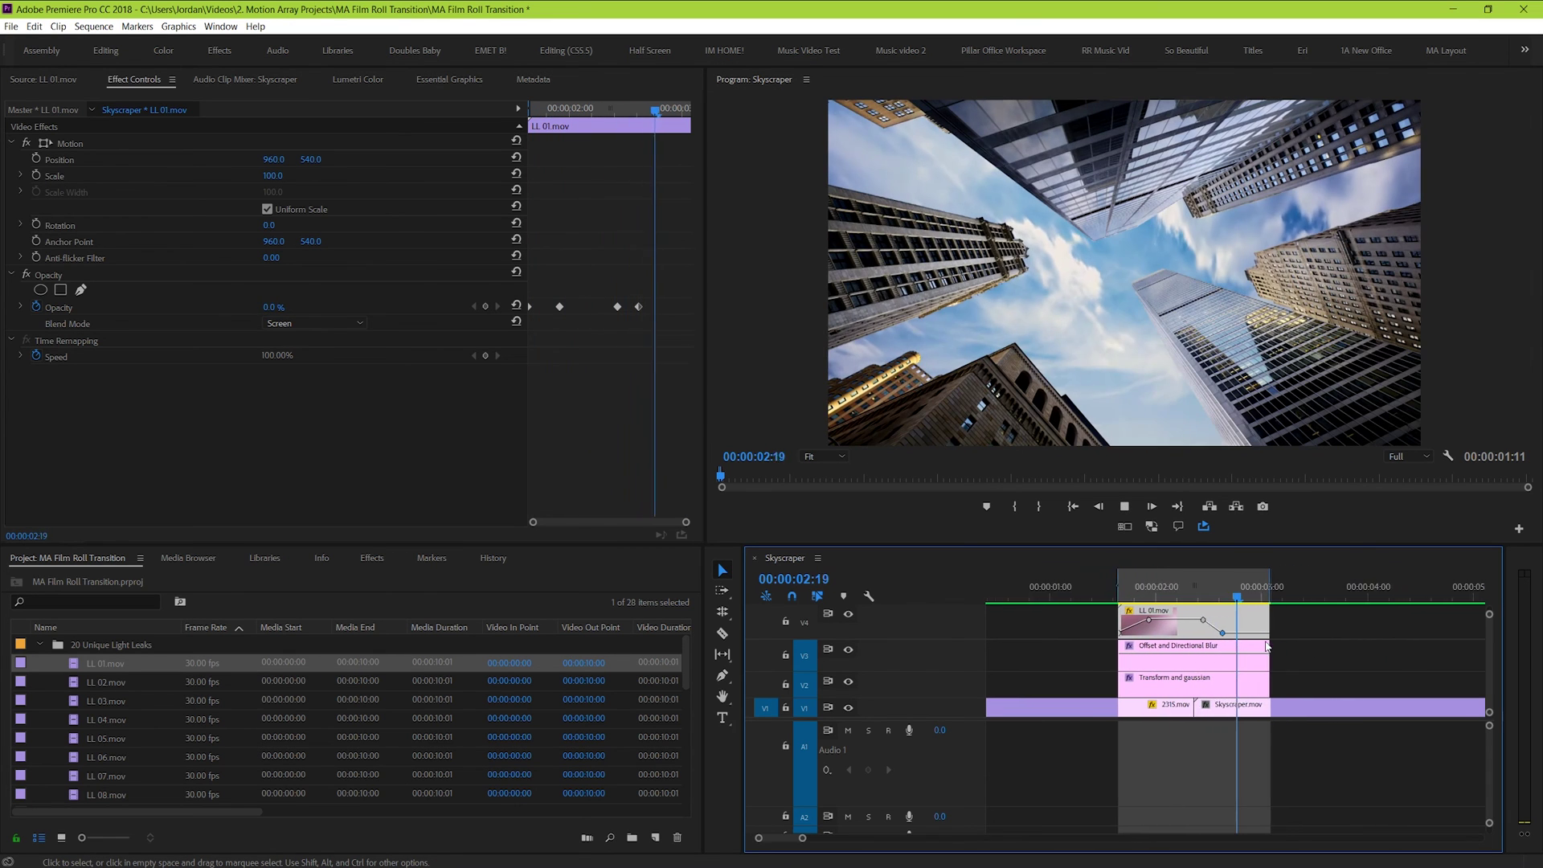
- Apply Color Balance (HLS) to LL 01.mov, shift Hue to 160°, and play the tinted transition
{"action": "left_click", "coordinate": [1136, 579]}
{"action": "left_click", "coordinate": [372, 557]}
{"action": "left_click", "coordinate": [80, 578]}
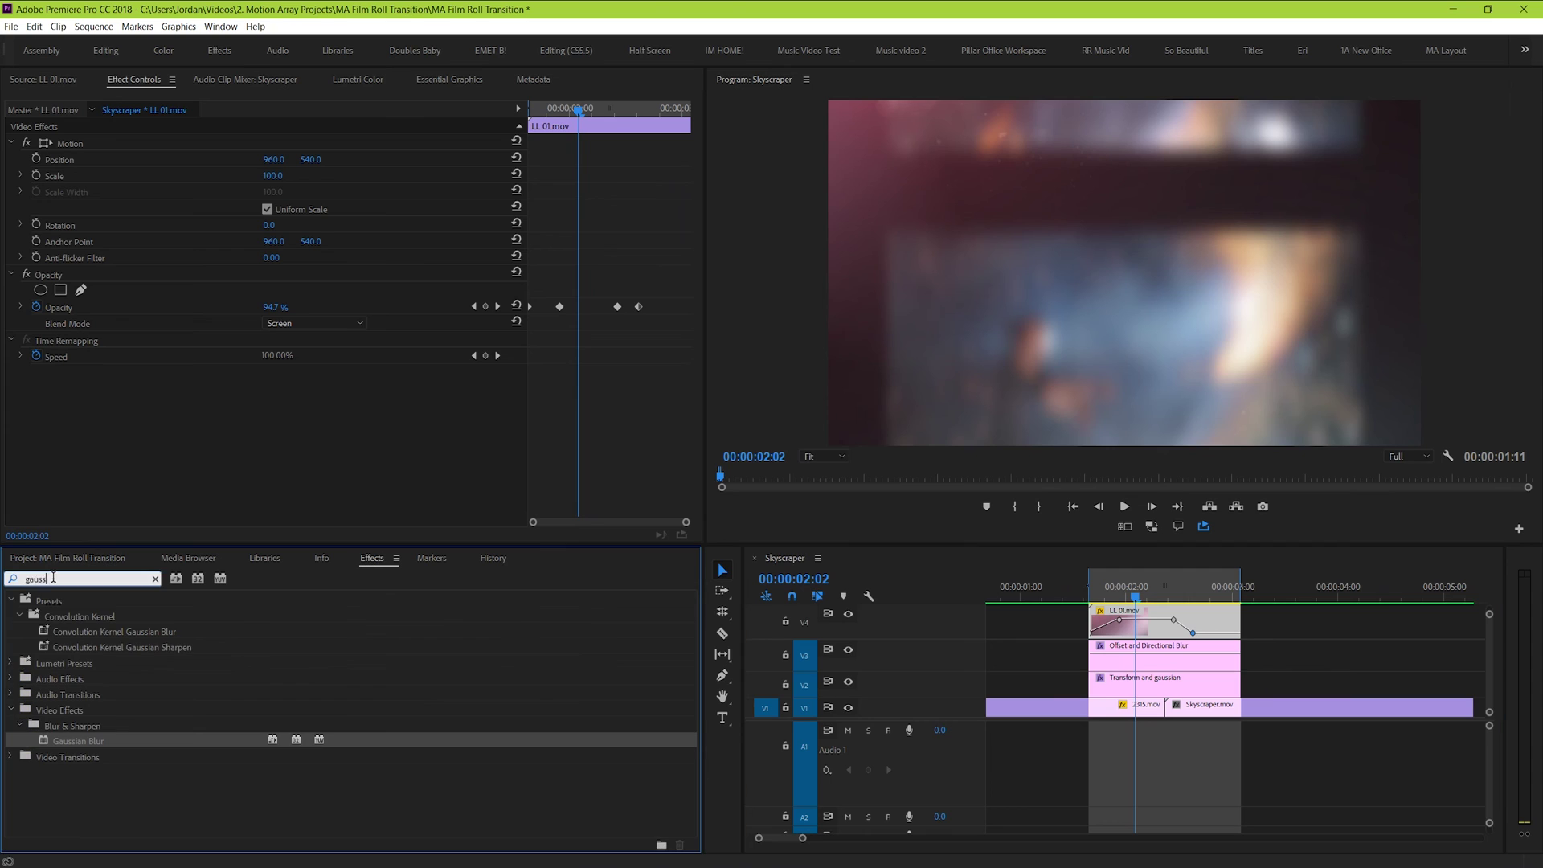
{"action": "type", "text": "hls"}
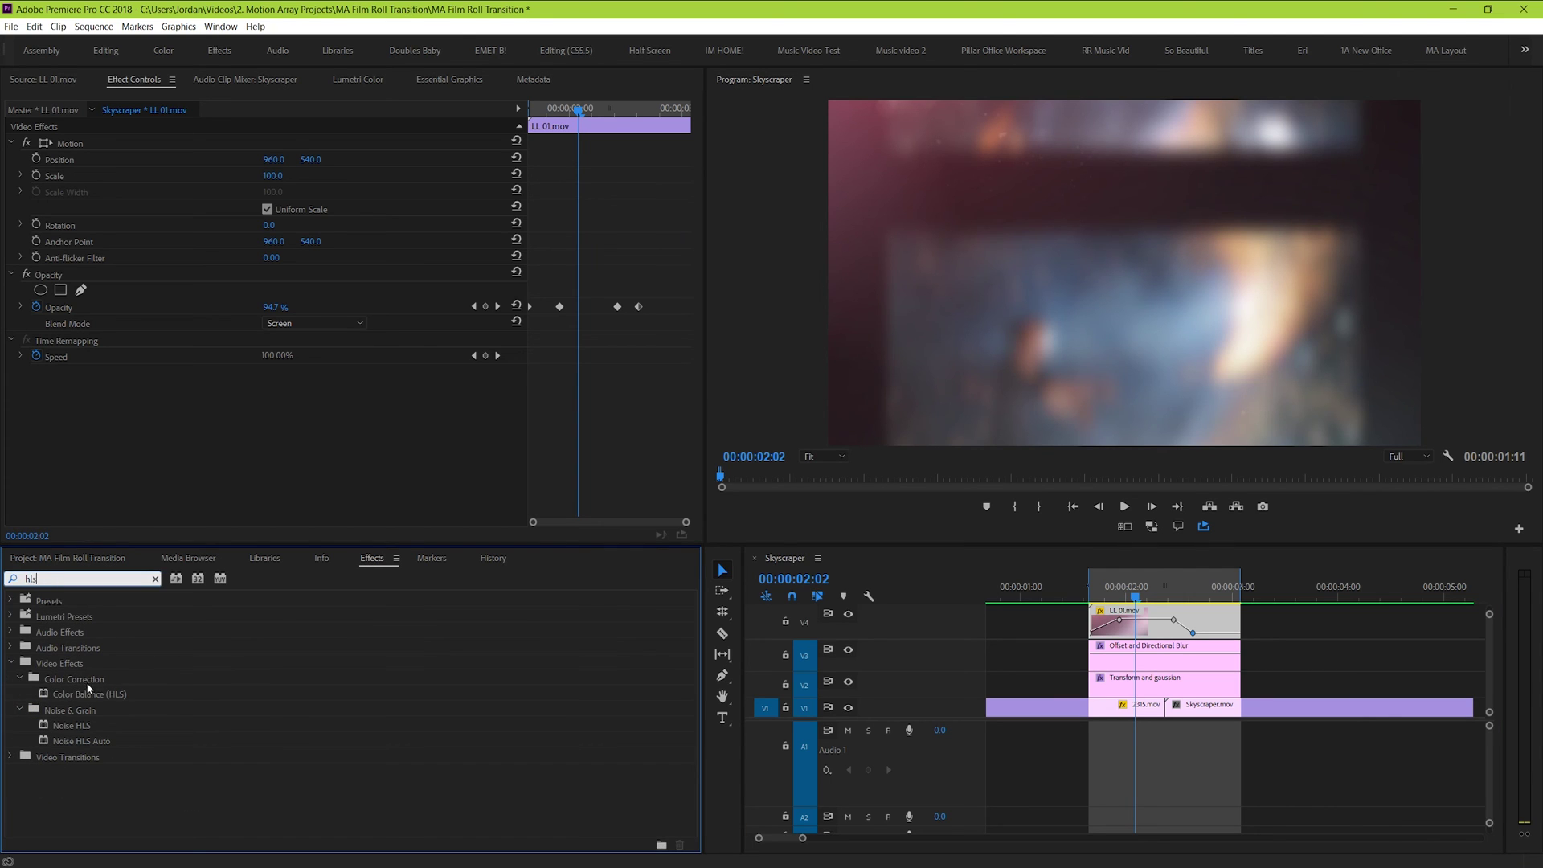
{"action": "left_click_drag", "start_coordinate": [88, 688], "coordinate": [1149, 623]}
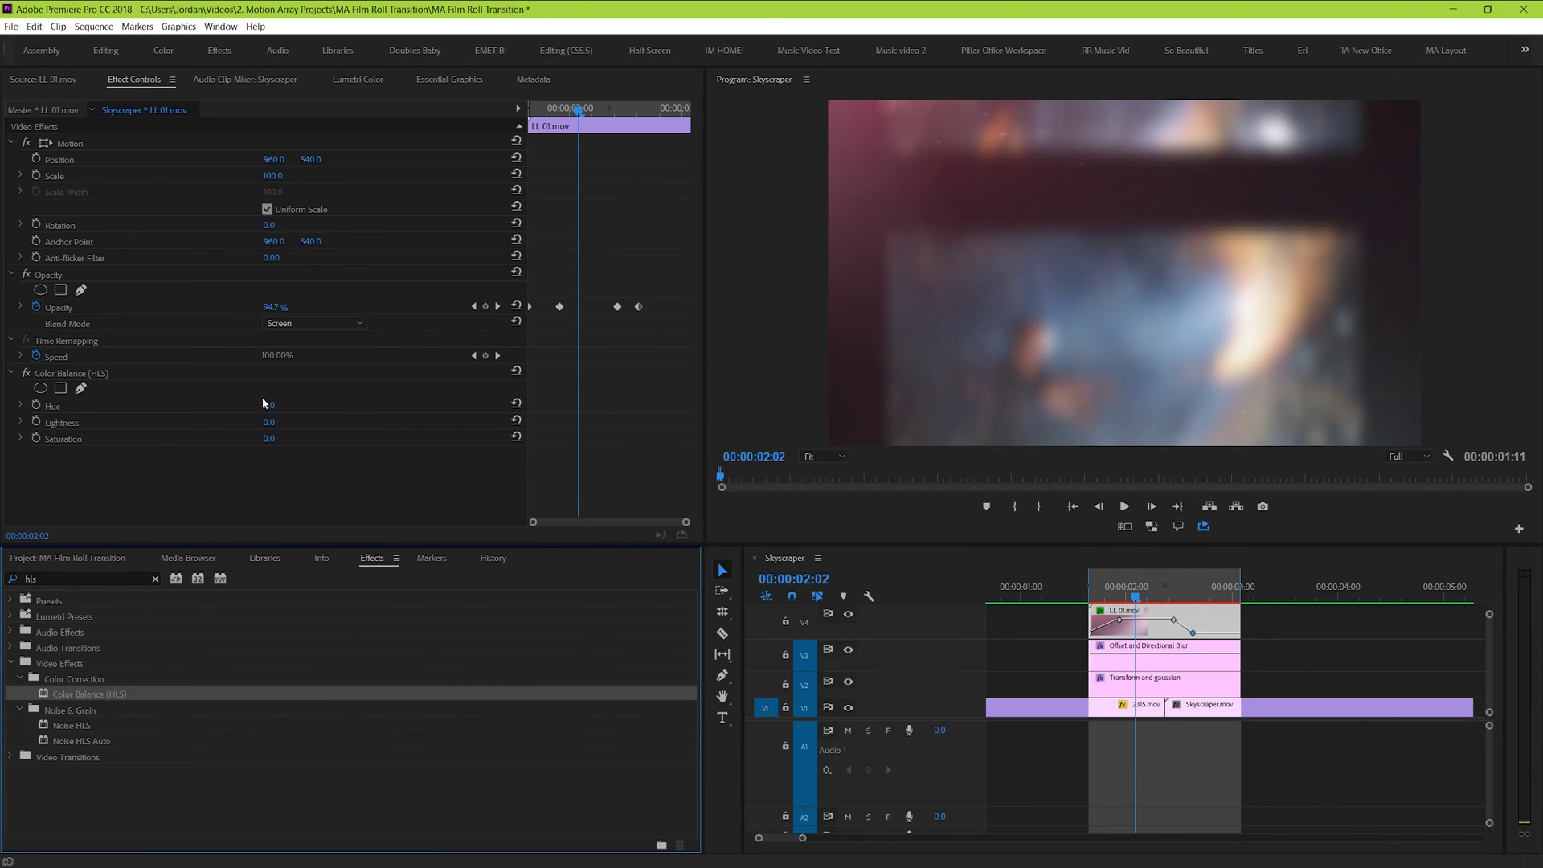
{"action": "left_click_drag", "start_coordinate": [266, 404], "coordinate": [395, 405]}
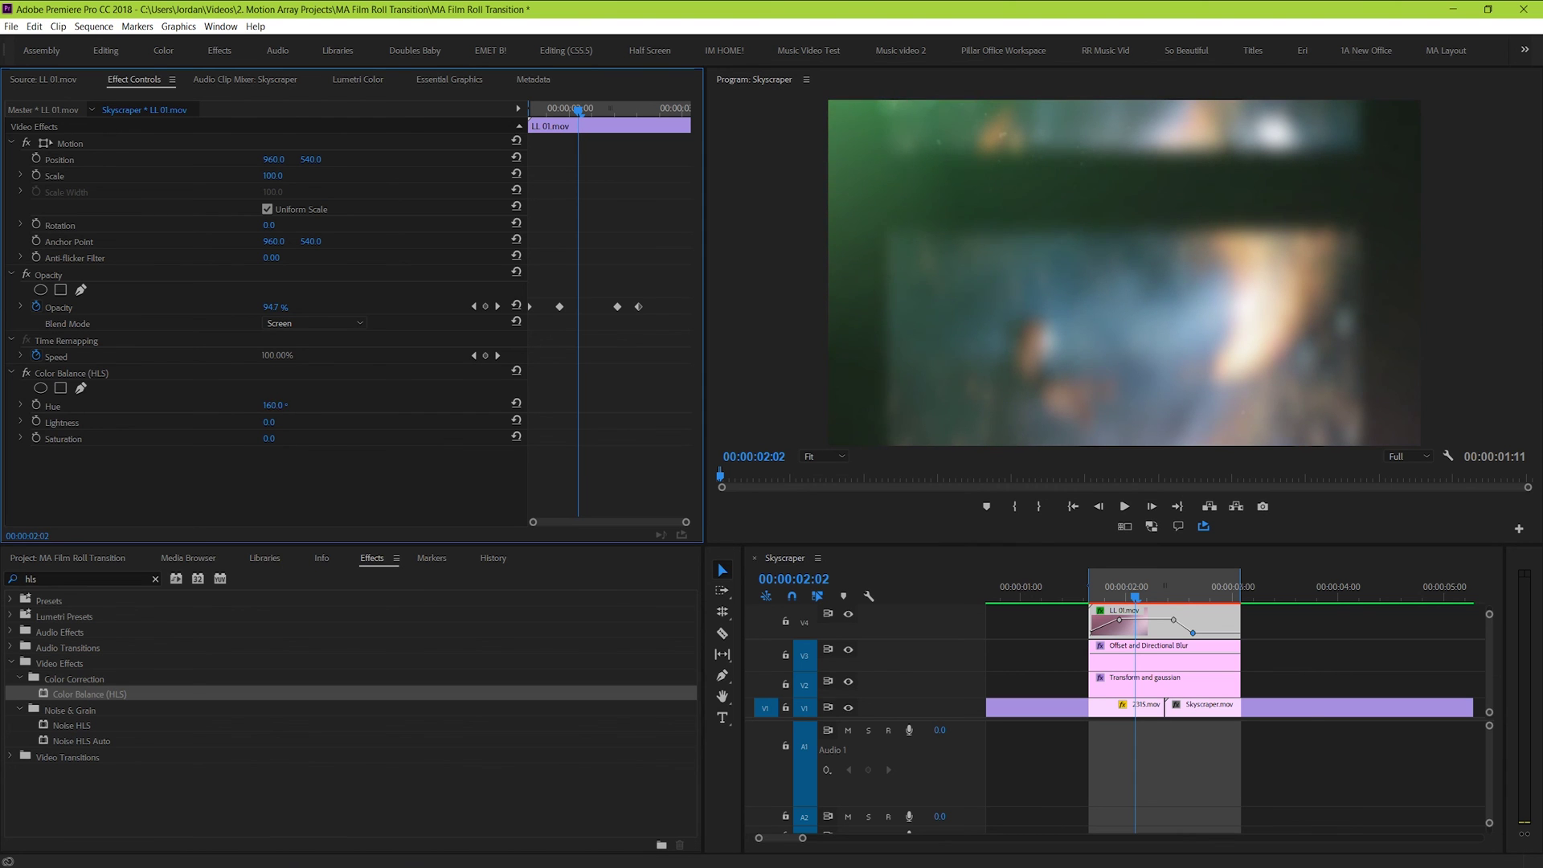
{"action": "left_click", "coordinate": [330, 393]}
{"action": "key", "text": "space"}
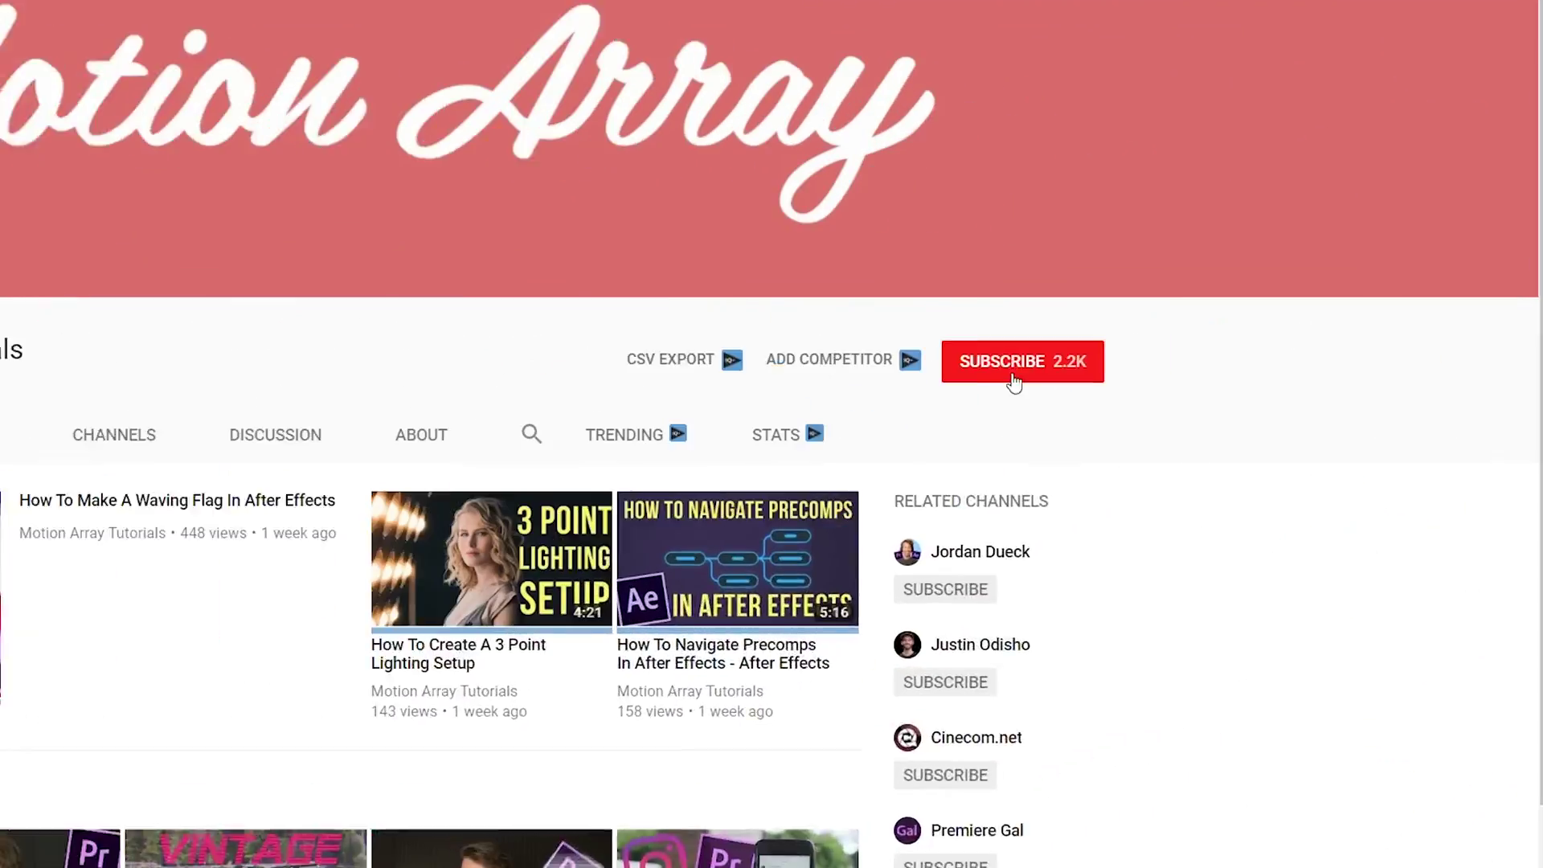
- Hit SUBSCRIBE on the Motion Array Tutorials channel page
{"action": "left_click", "coordinate": [1100, 336]}
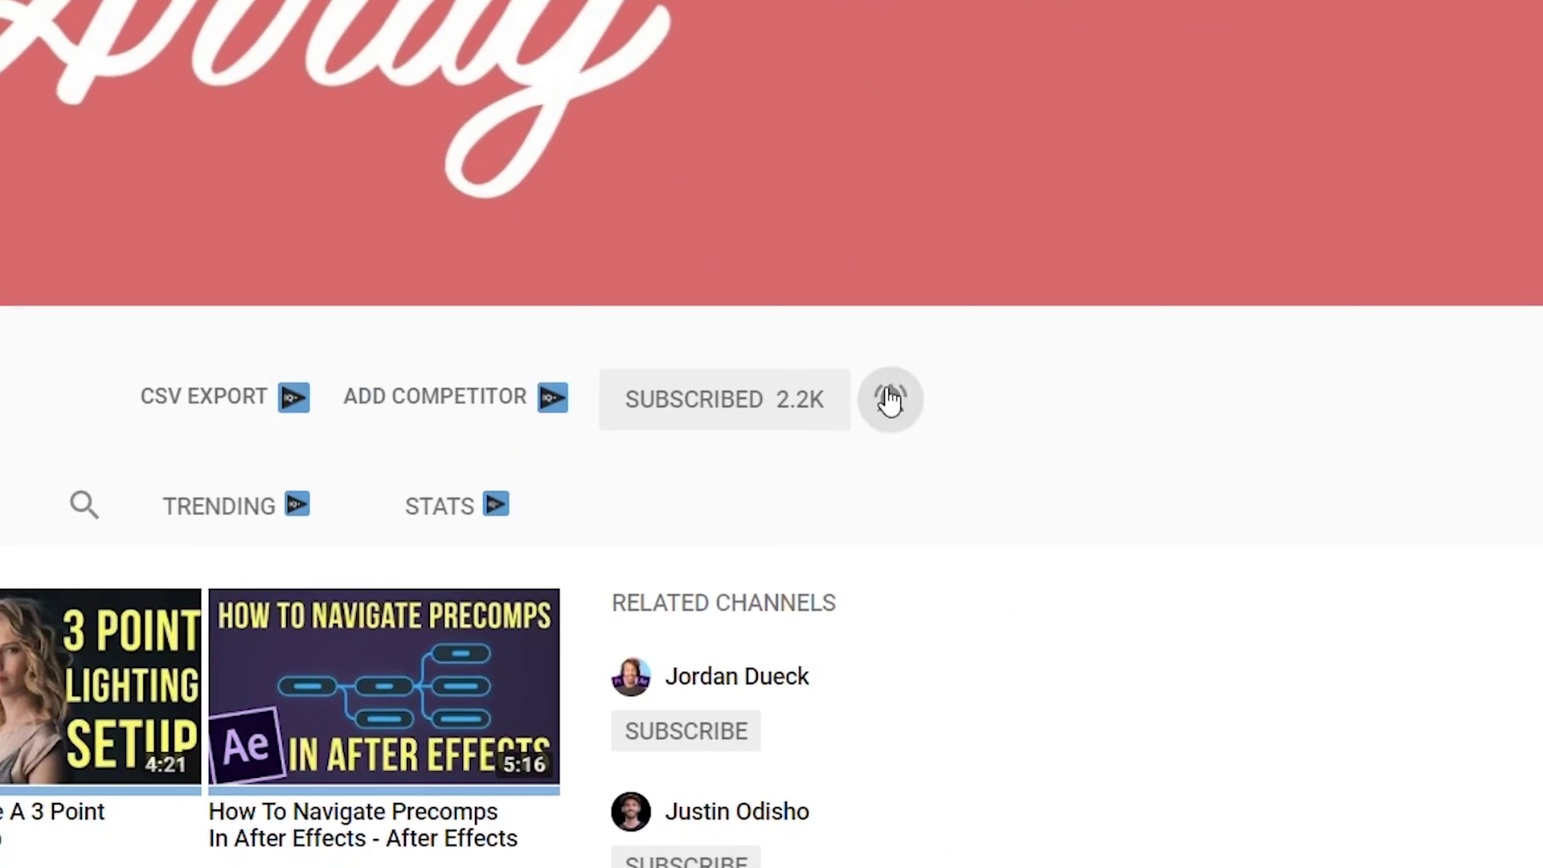